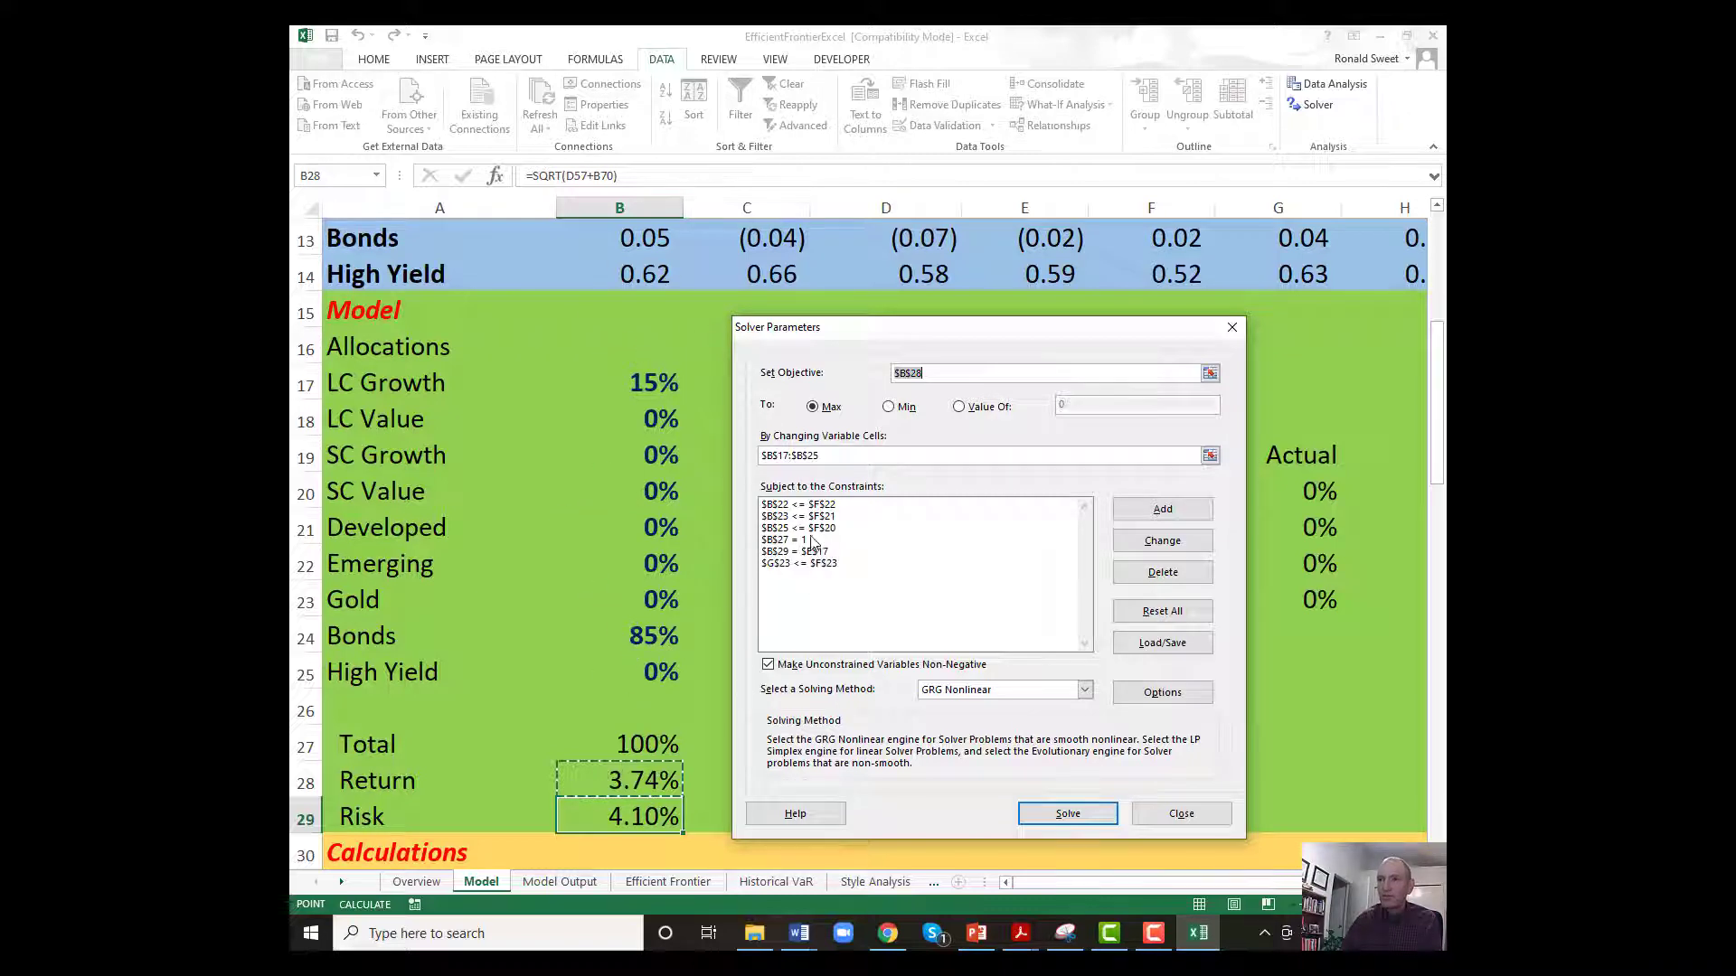
Run Solver with its existing settings to maximize return in B28 at the 4.00% target risk, and keep the solution.
{"action": "left_click_drag", "start_coordinate": [876, 329], "coordinate": [524, 223]}
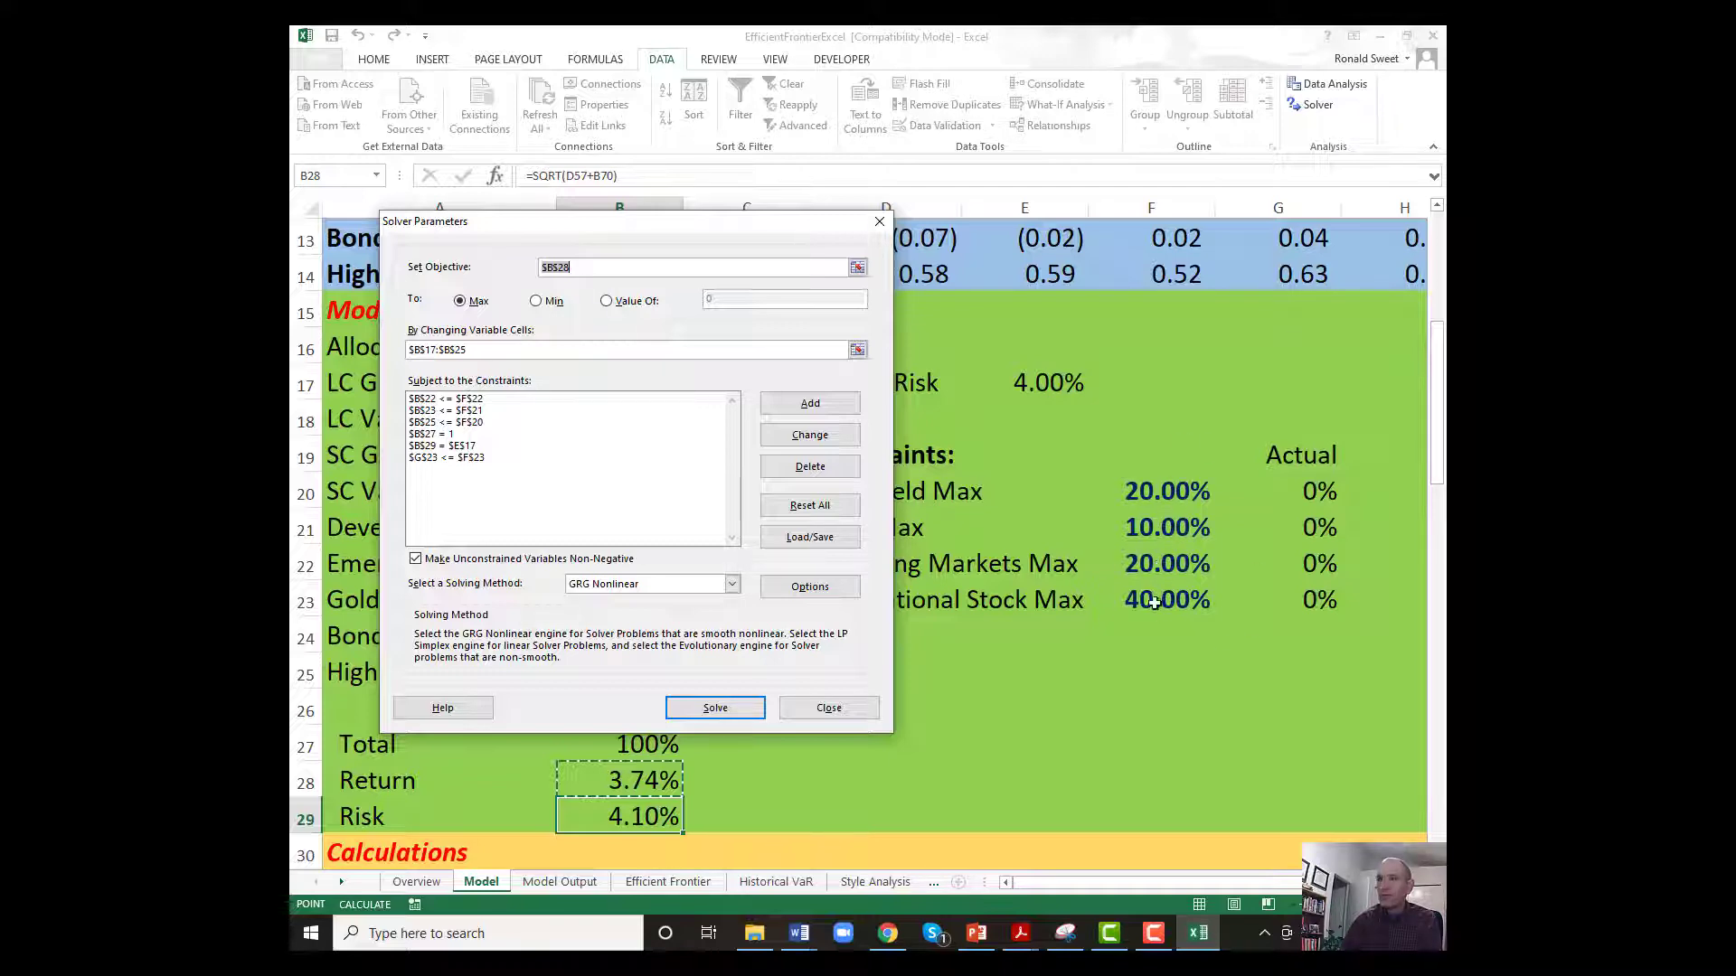
{"action": "left_click", "coordinate": [703, 712]}
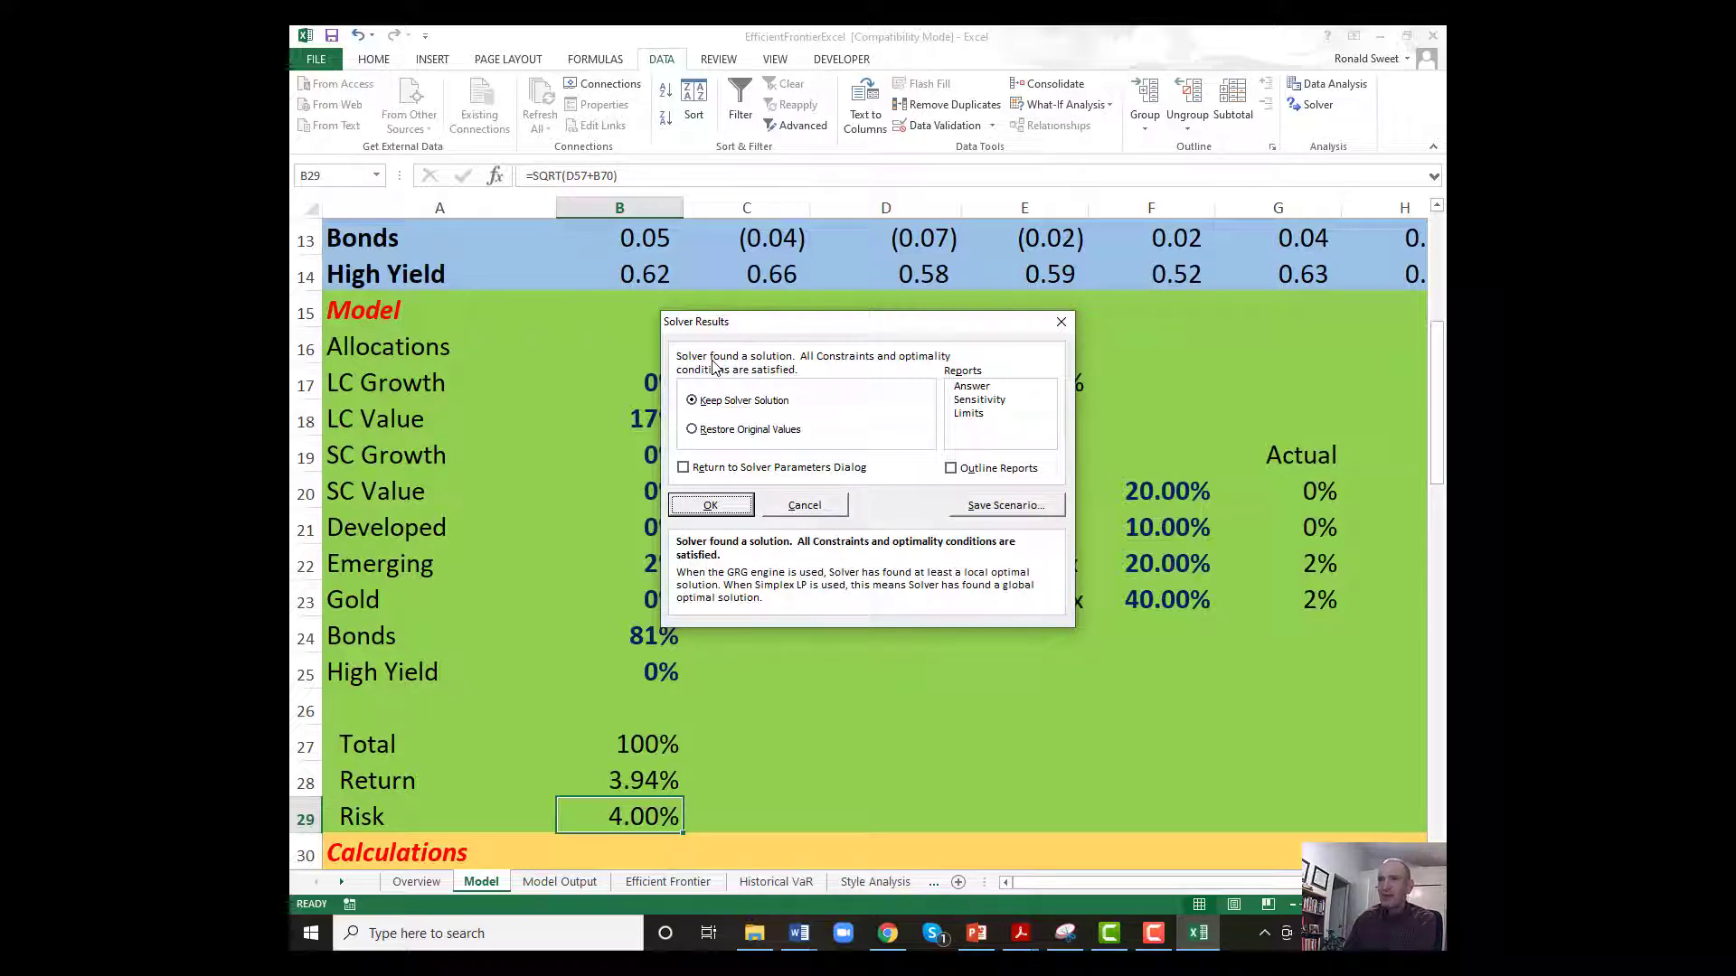
{"action": "left_click_drag", "start_coordinate": [794, 325], "coordinate": [897, 325]}
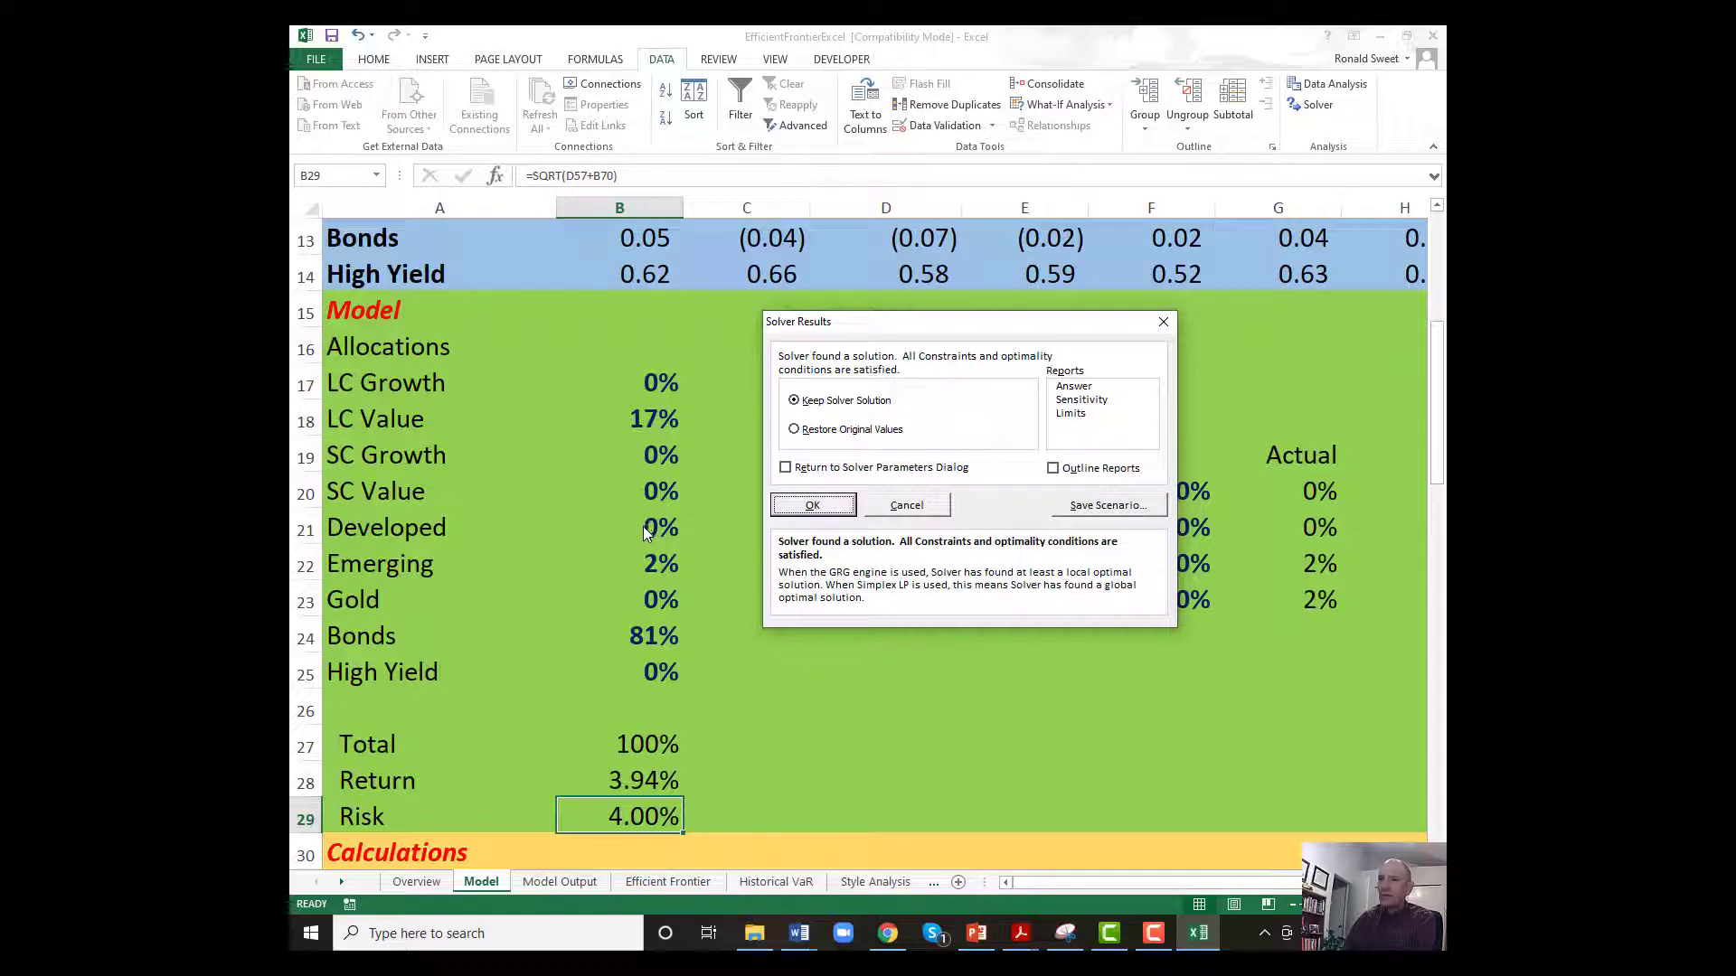
{"action": "left_click_drag", "start_coordinate": [954, 328], "coordinate": [885, 321]}
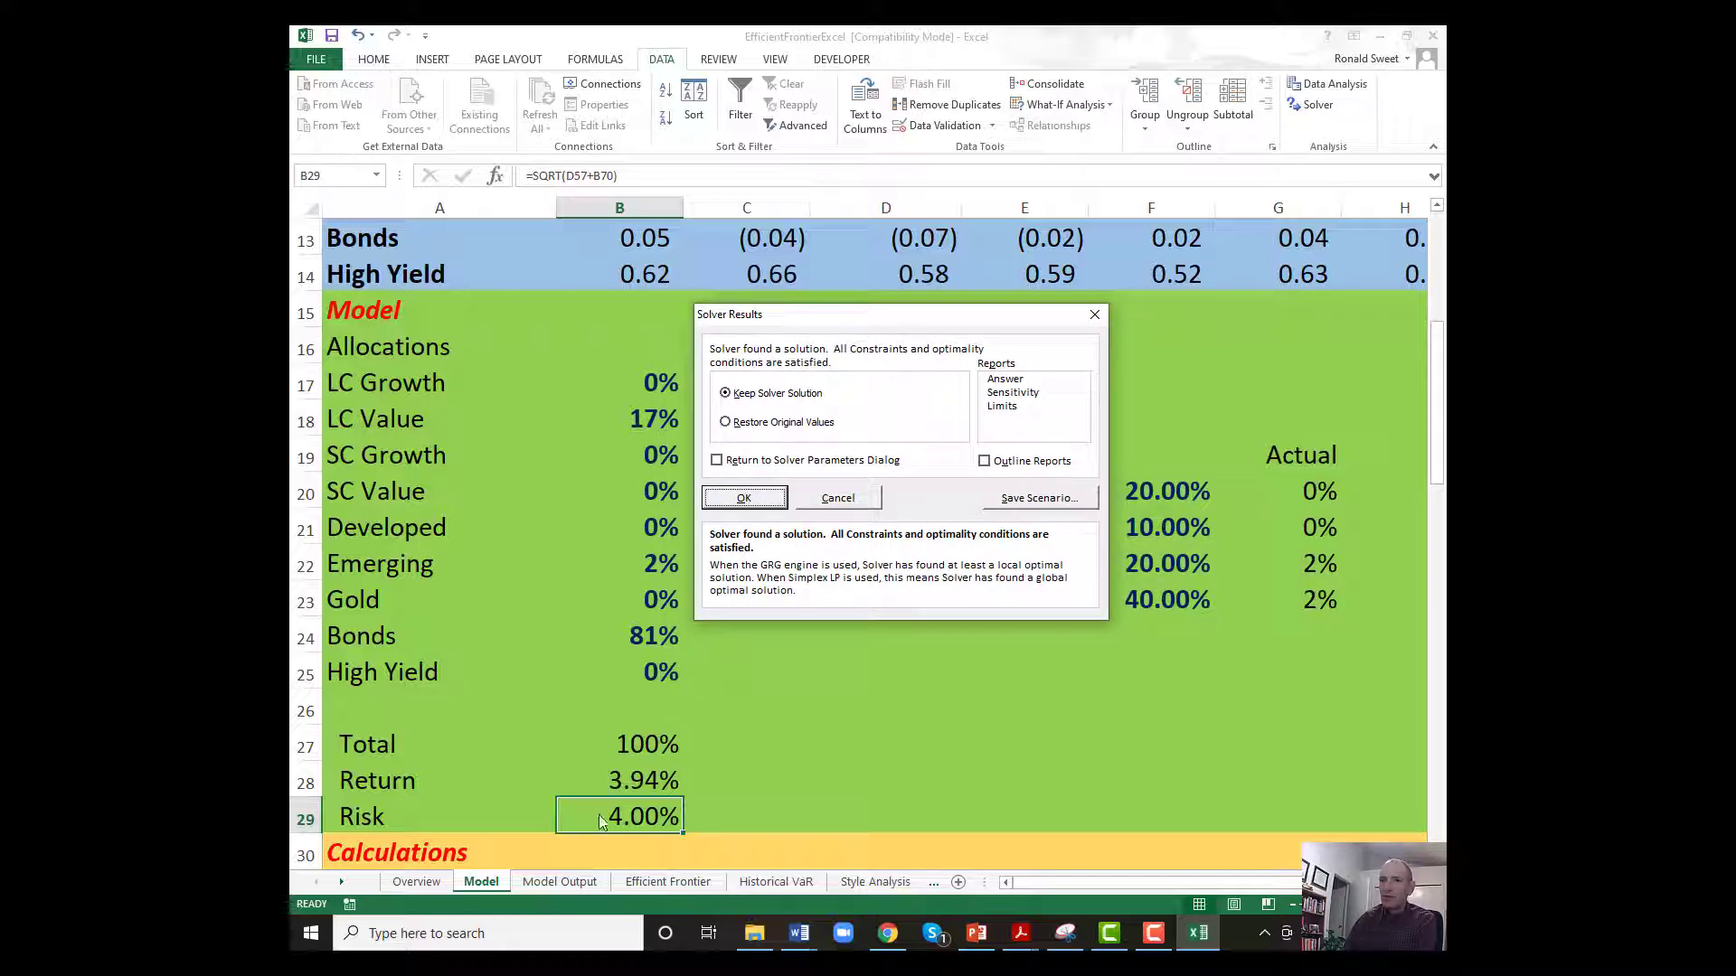
{"action": "left_click_drag", "start_coordinate": [963, 314], "coordinate": [757, 327]}
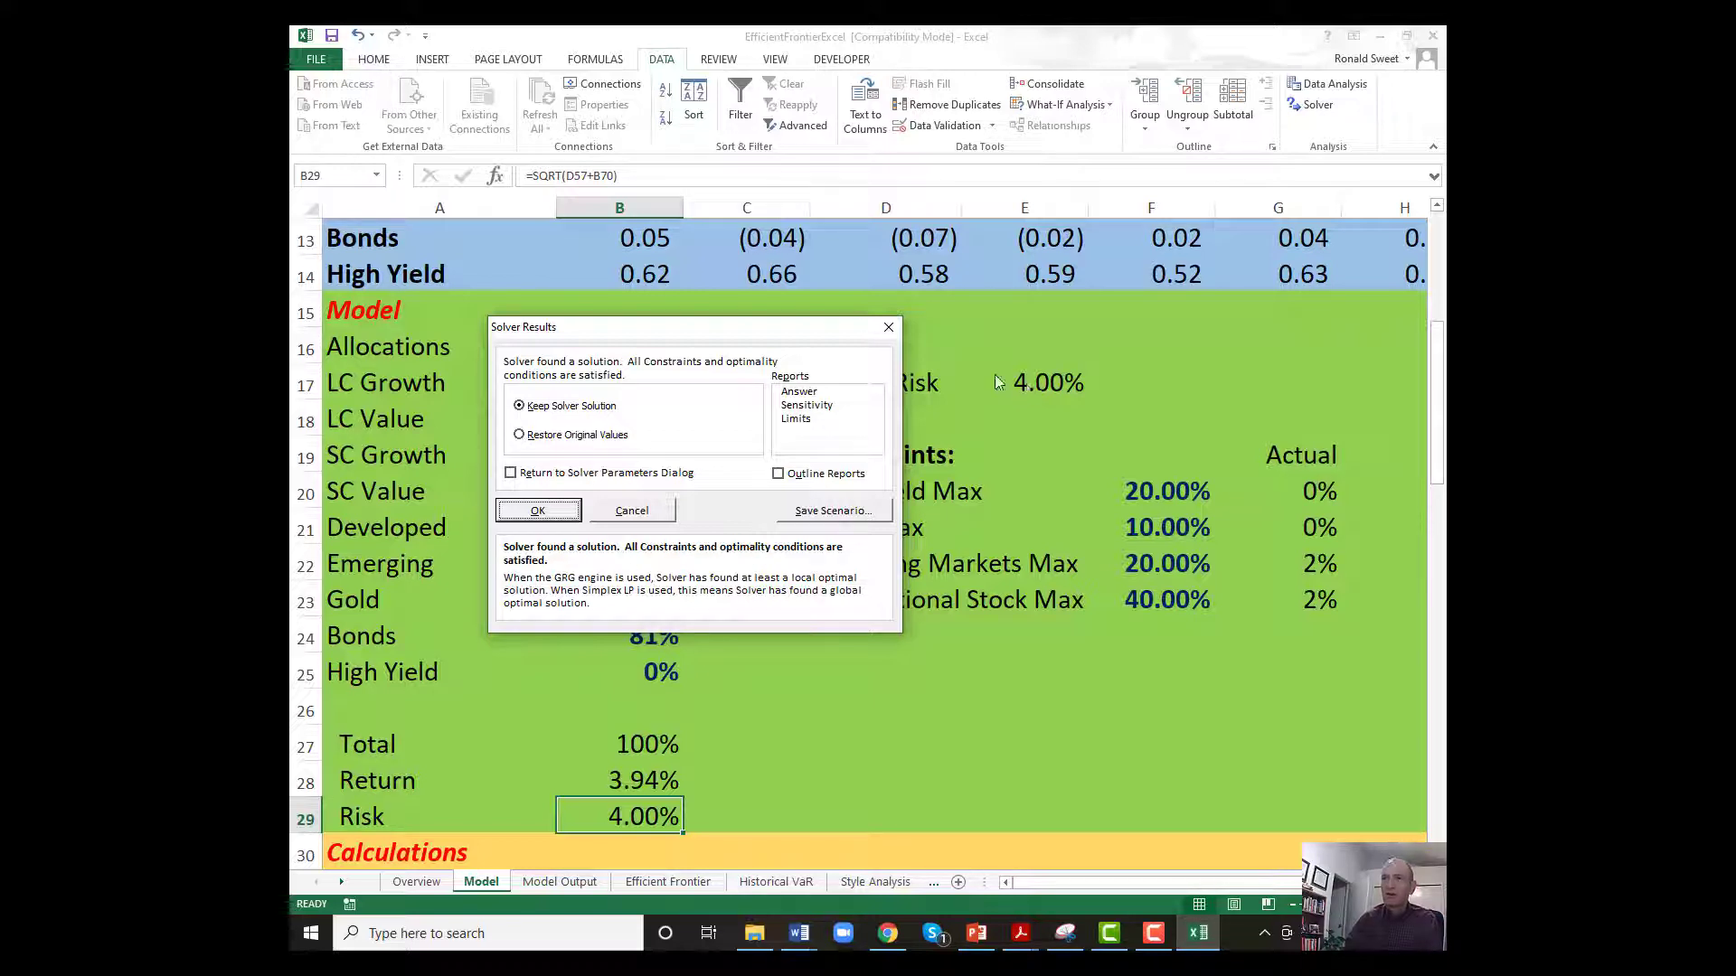
{"action": "left_click", "coordinate": [537, 512]}
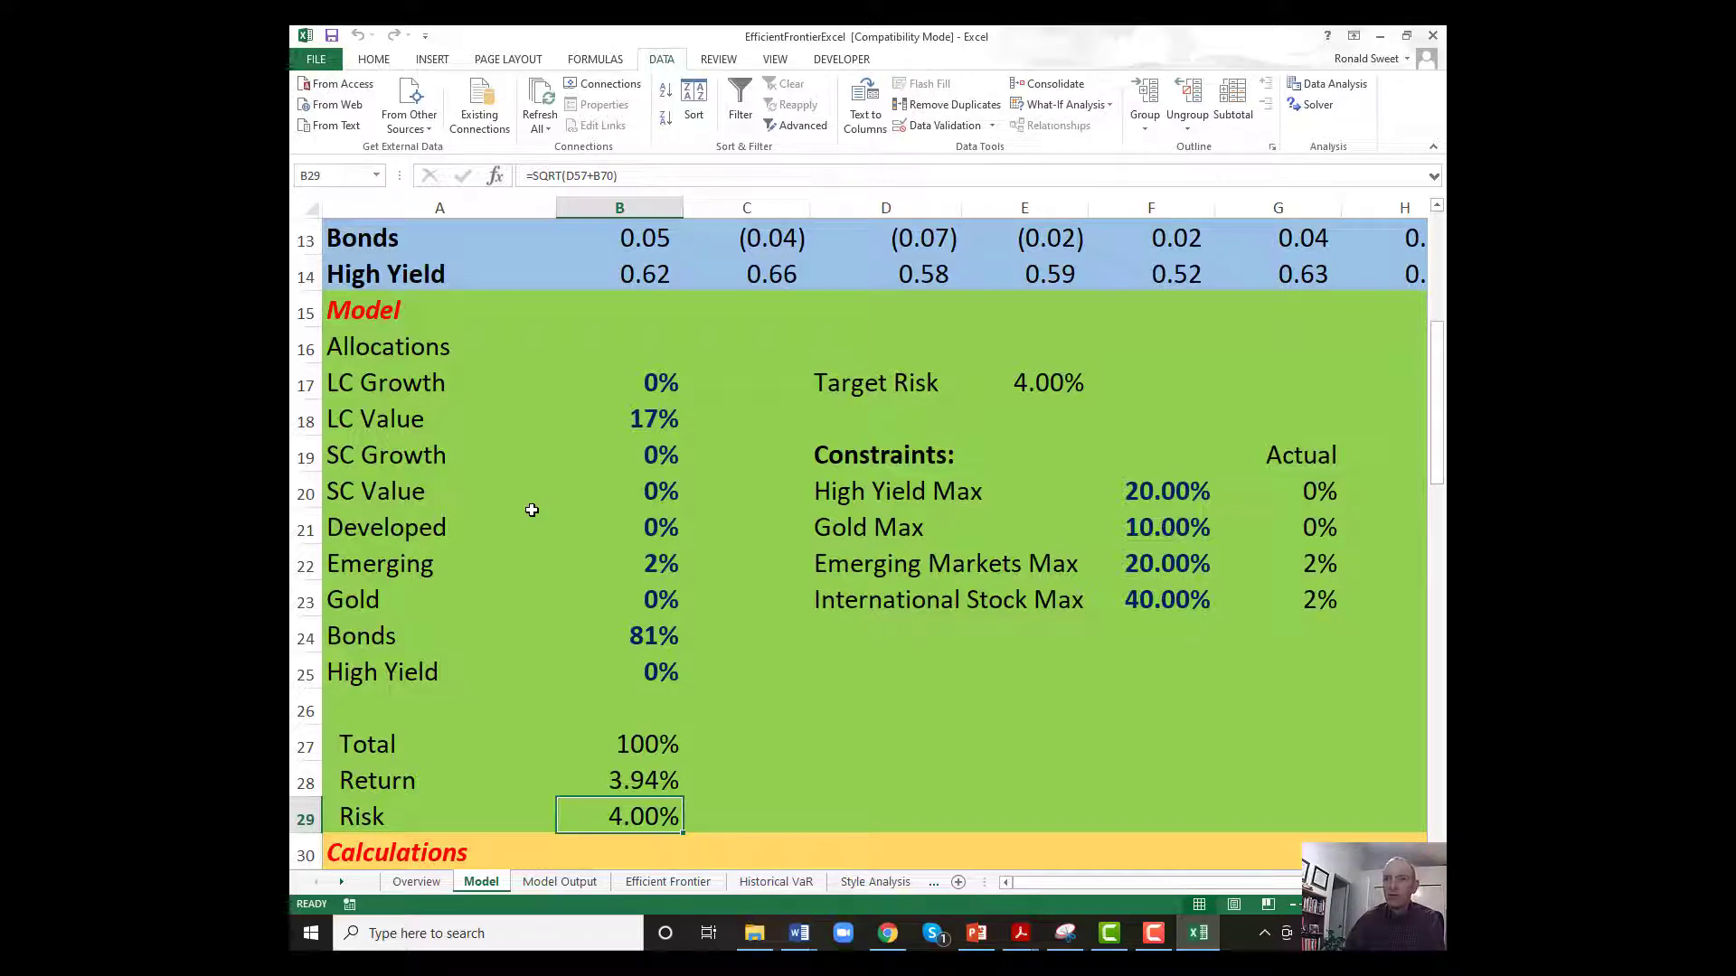
On the Model Output sheet, copy the Output row B2:L2 and paste it as values into the graph data starting at B6.
{"action": "left_click", "coordinate": [558, 884]}
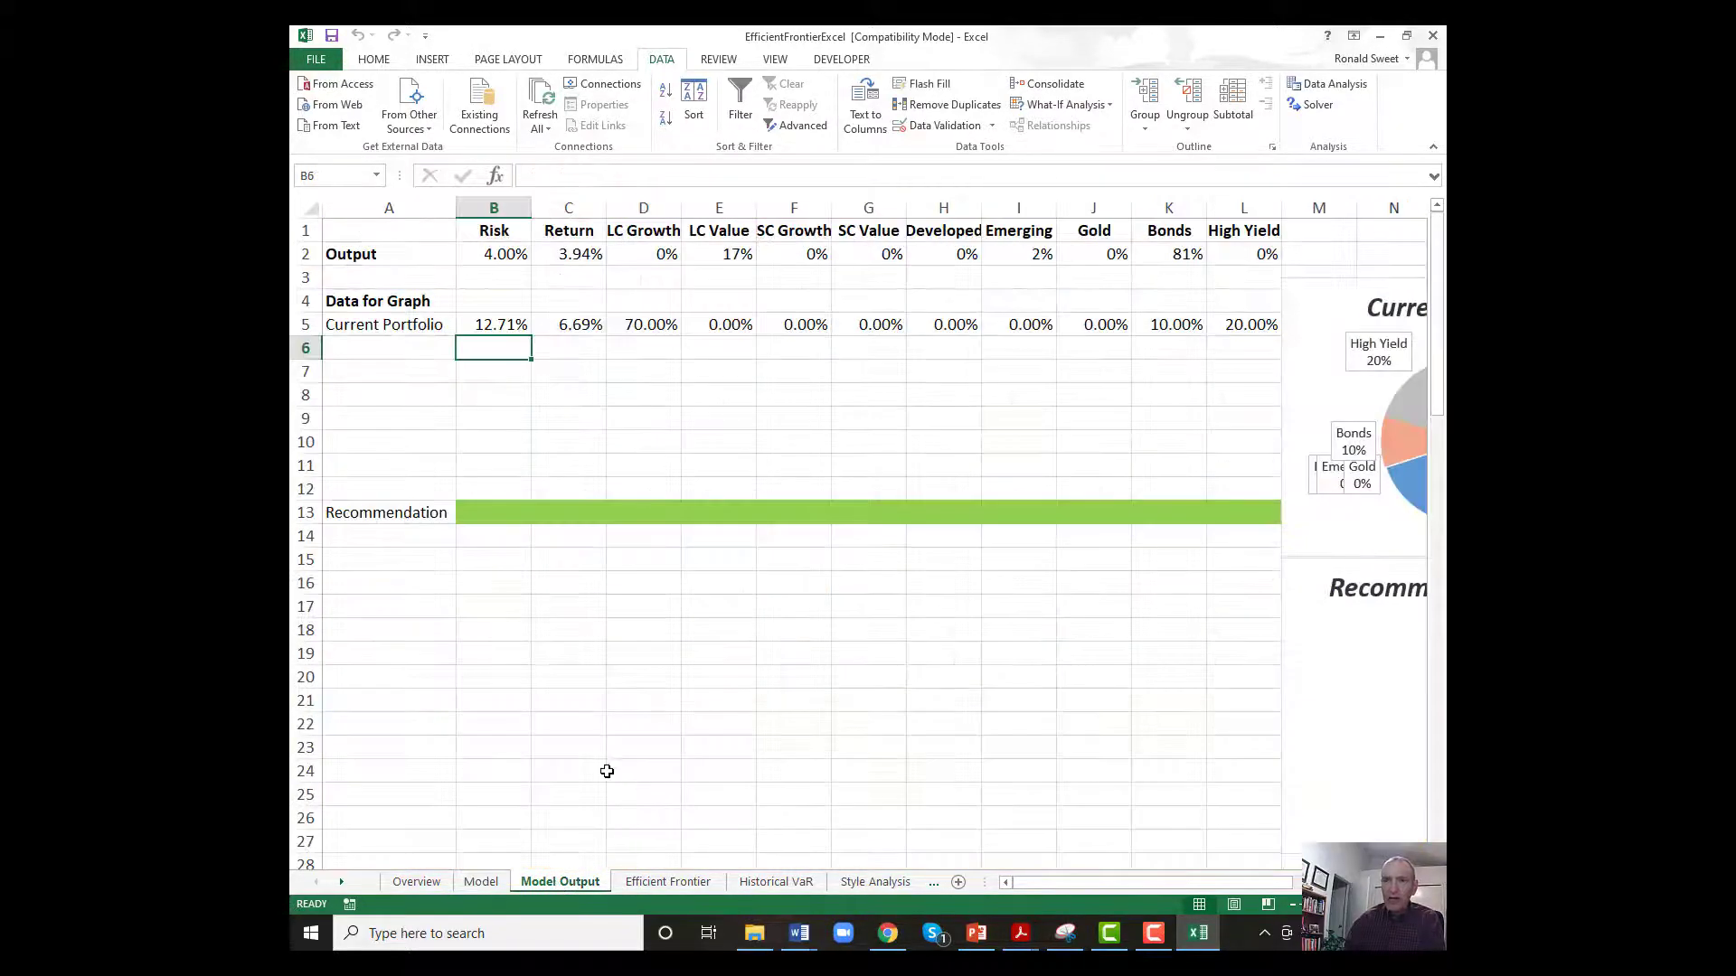
{"action": "left_click_drag", "start_coordinate": [503, 258], "coordinate": [1265, 248]}
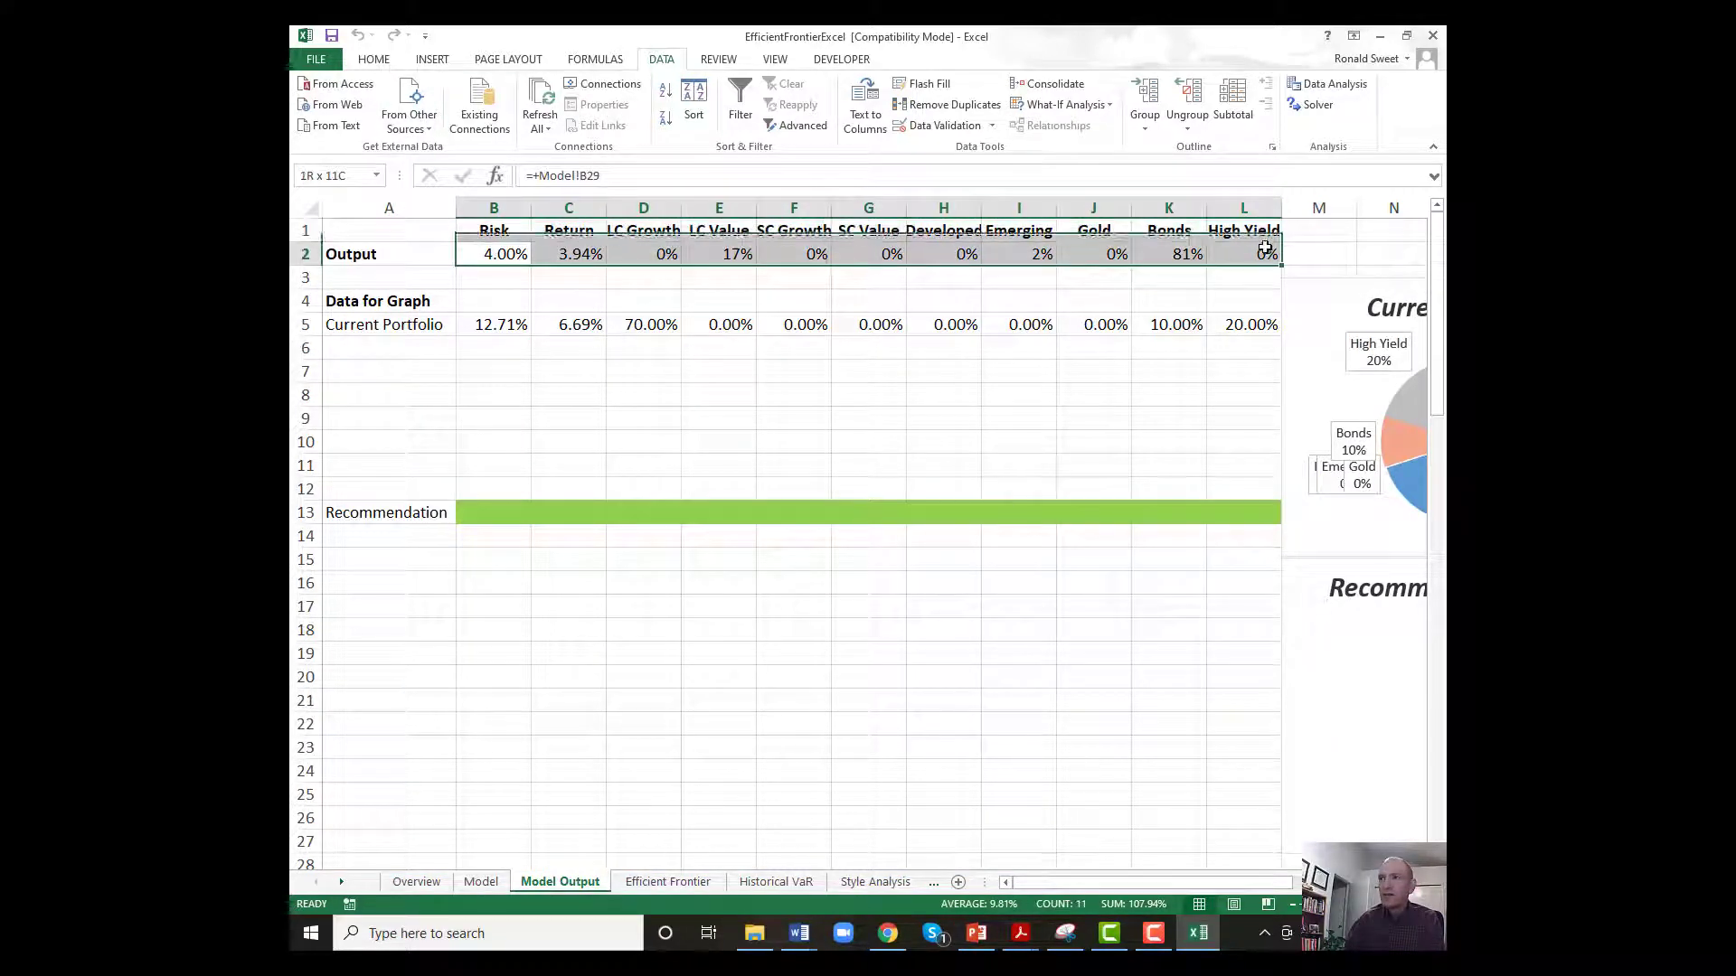
{"action": "right_click", "coordinate": [486, 257]}
{"action": "left_click", "coordinate": [528, 292]}
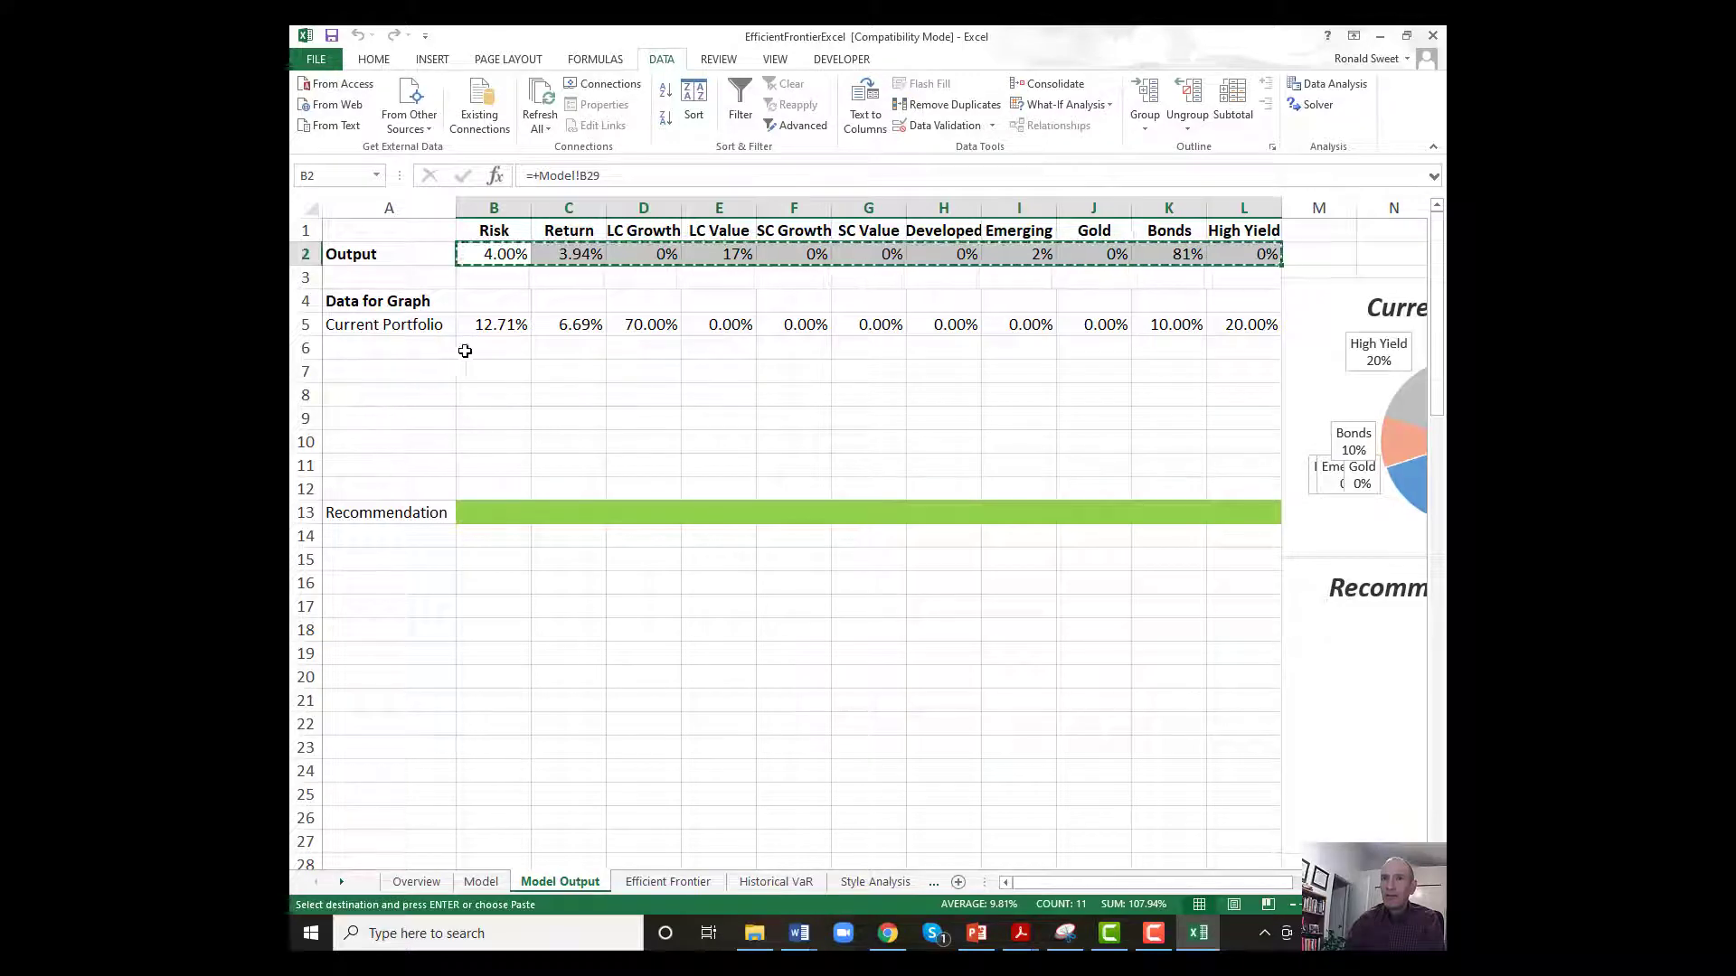
{"action": "left_click", "coordinate": [478, 348]}
{"action": "right_click", "coordinate": [478, 347]}
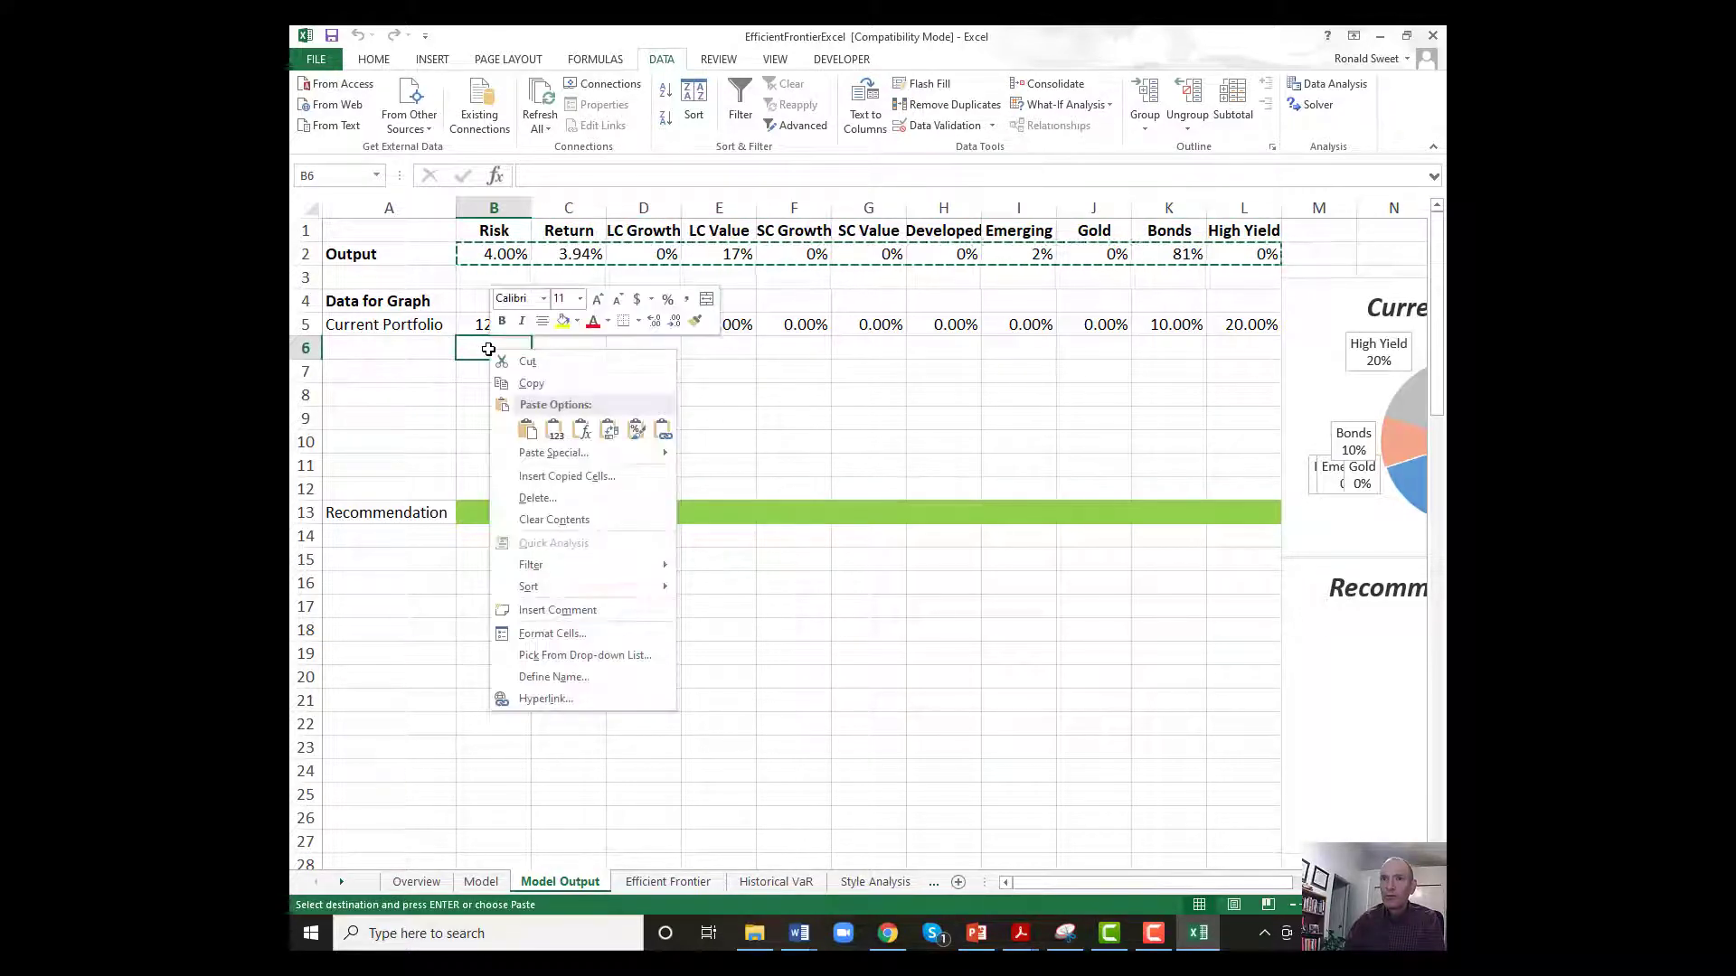
{"action": "left_click", "coordinate": [555, 432]}
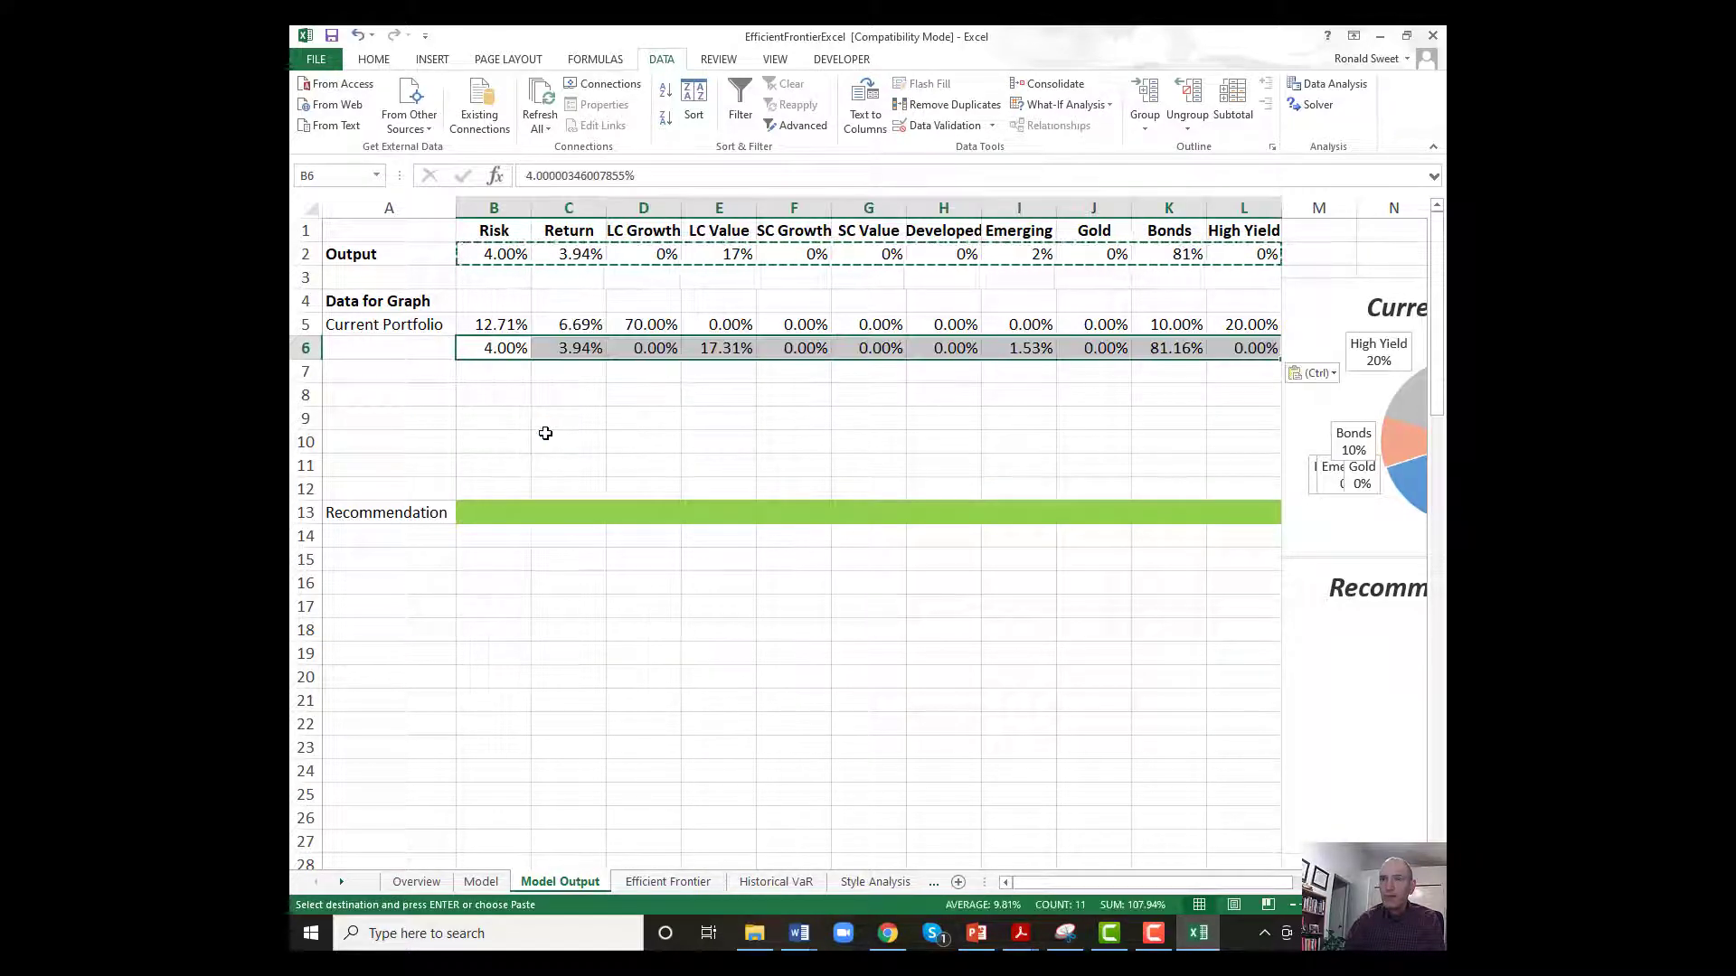
{"action": "right_click", "coordinate": [494, 347]}
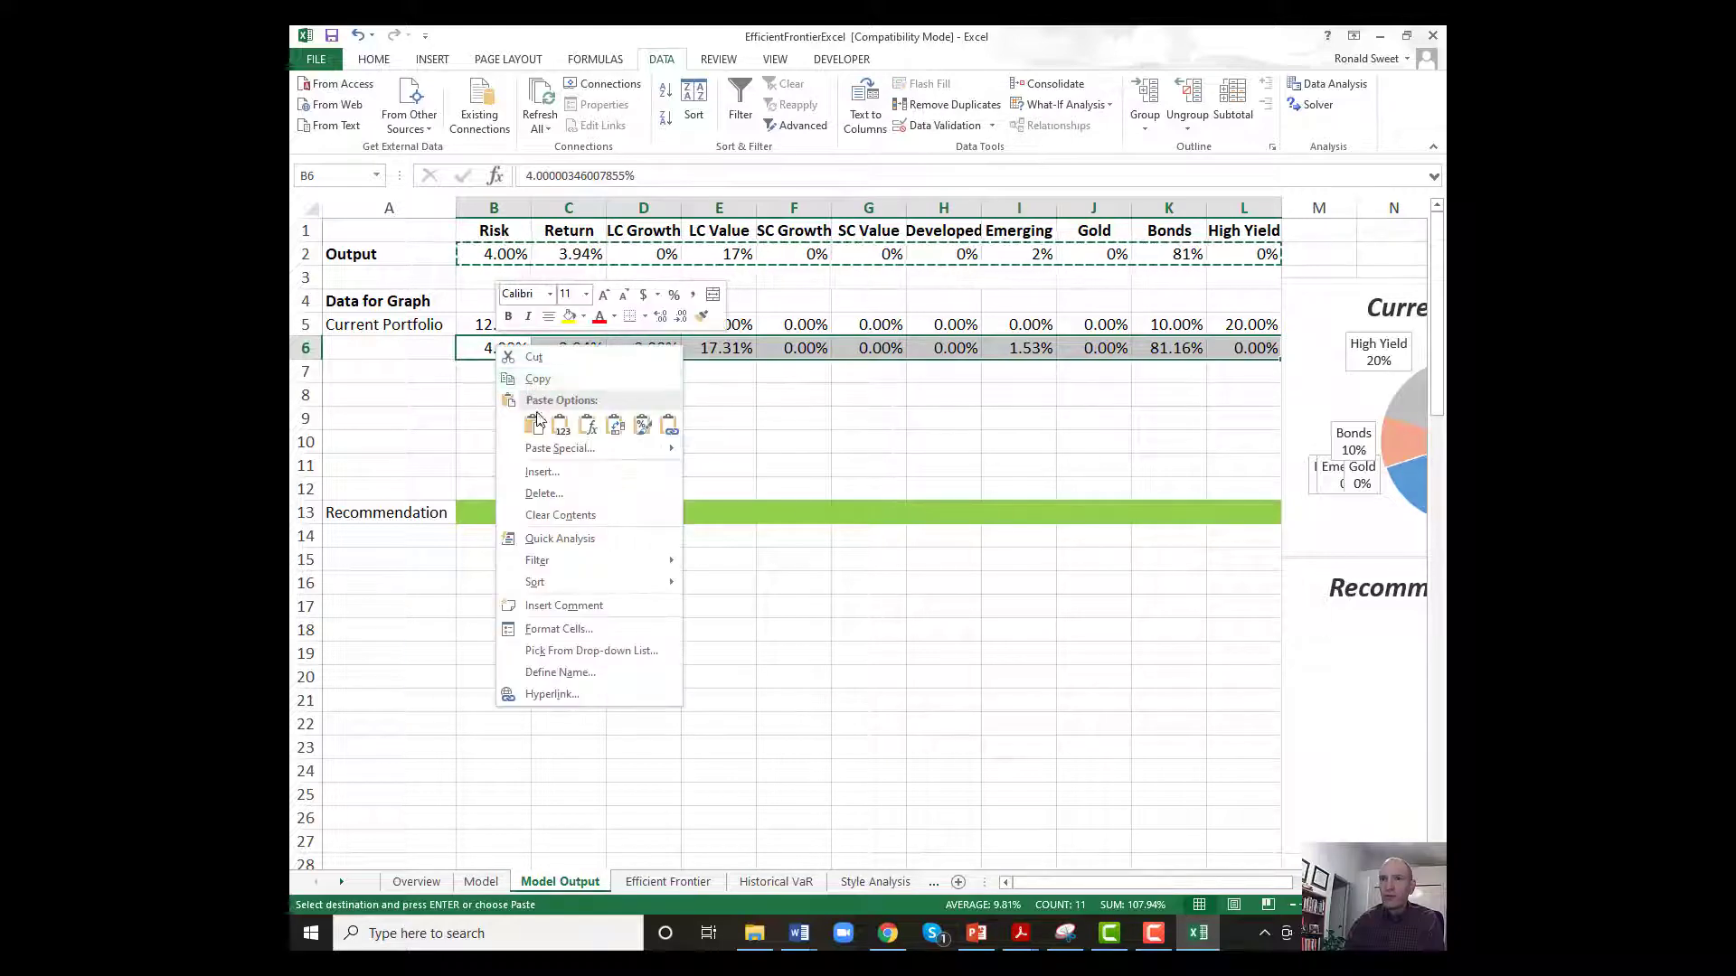
{"action": "left_click", "coordinate": [435, 415]}
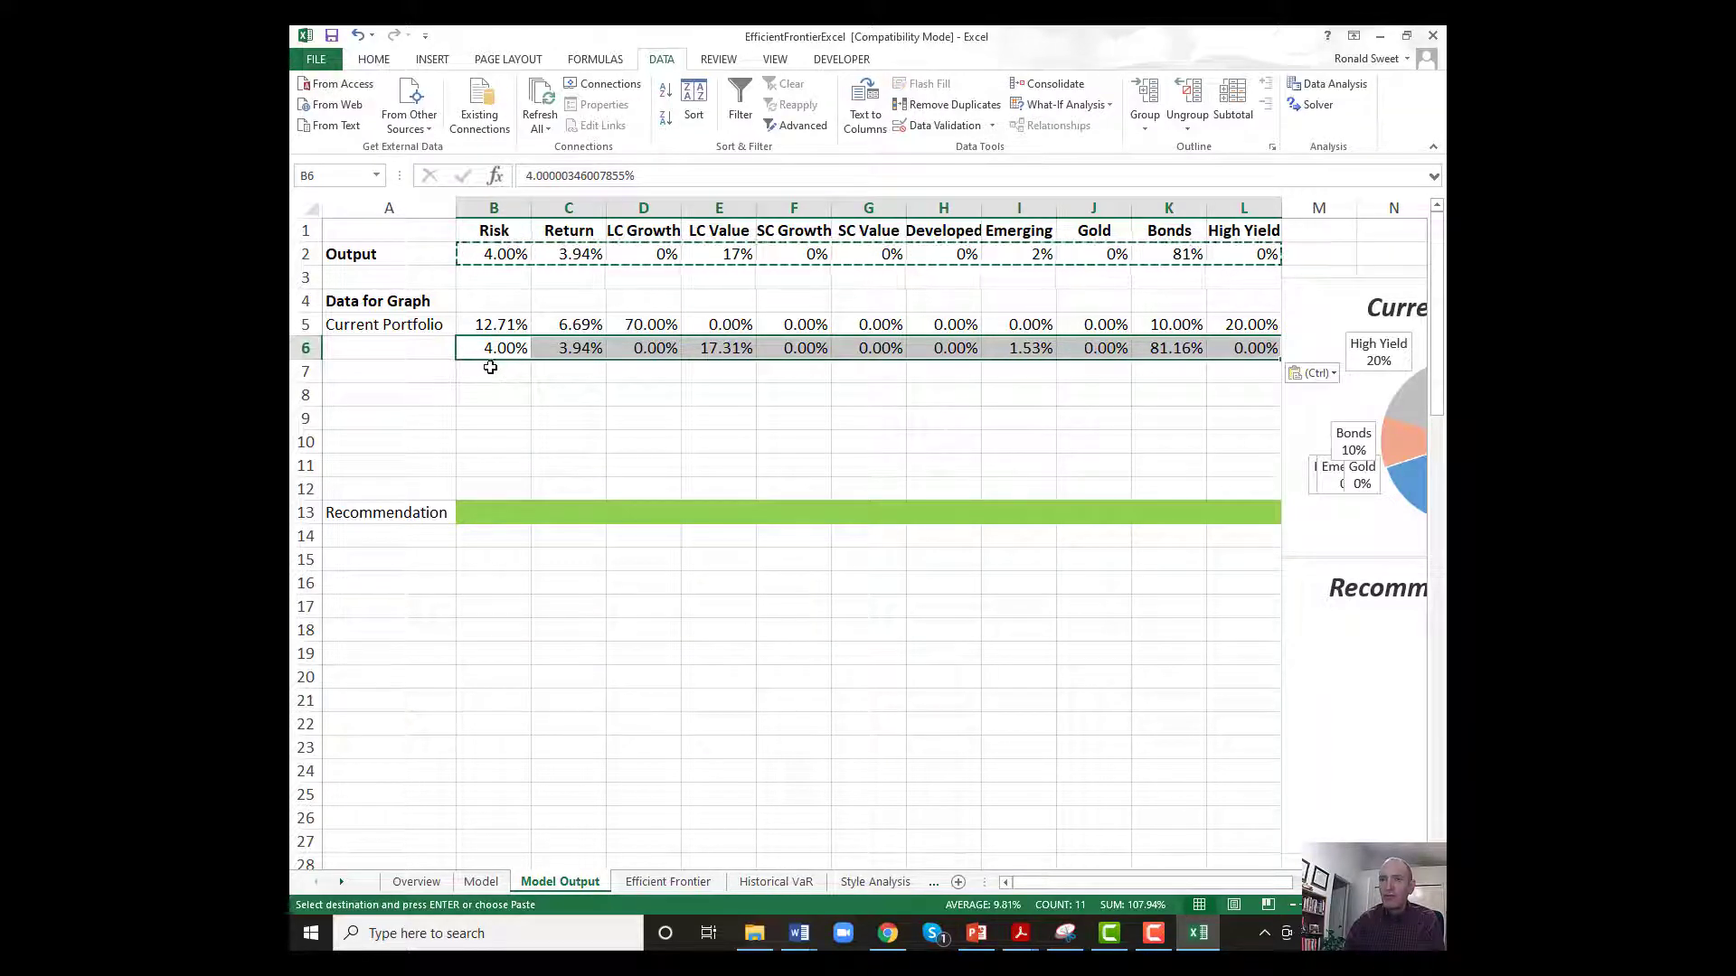
On the Model sheet, set Target Risk in E17 to 5%, run Solver and keep its solution.
{"action": "left_click", "coordinate": [493, 879]}
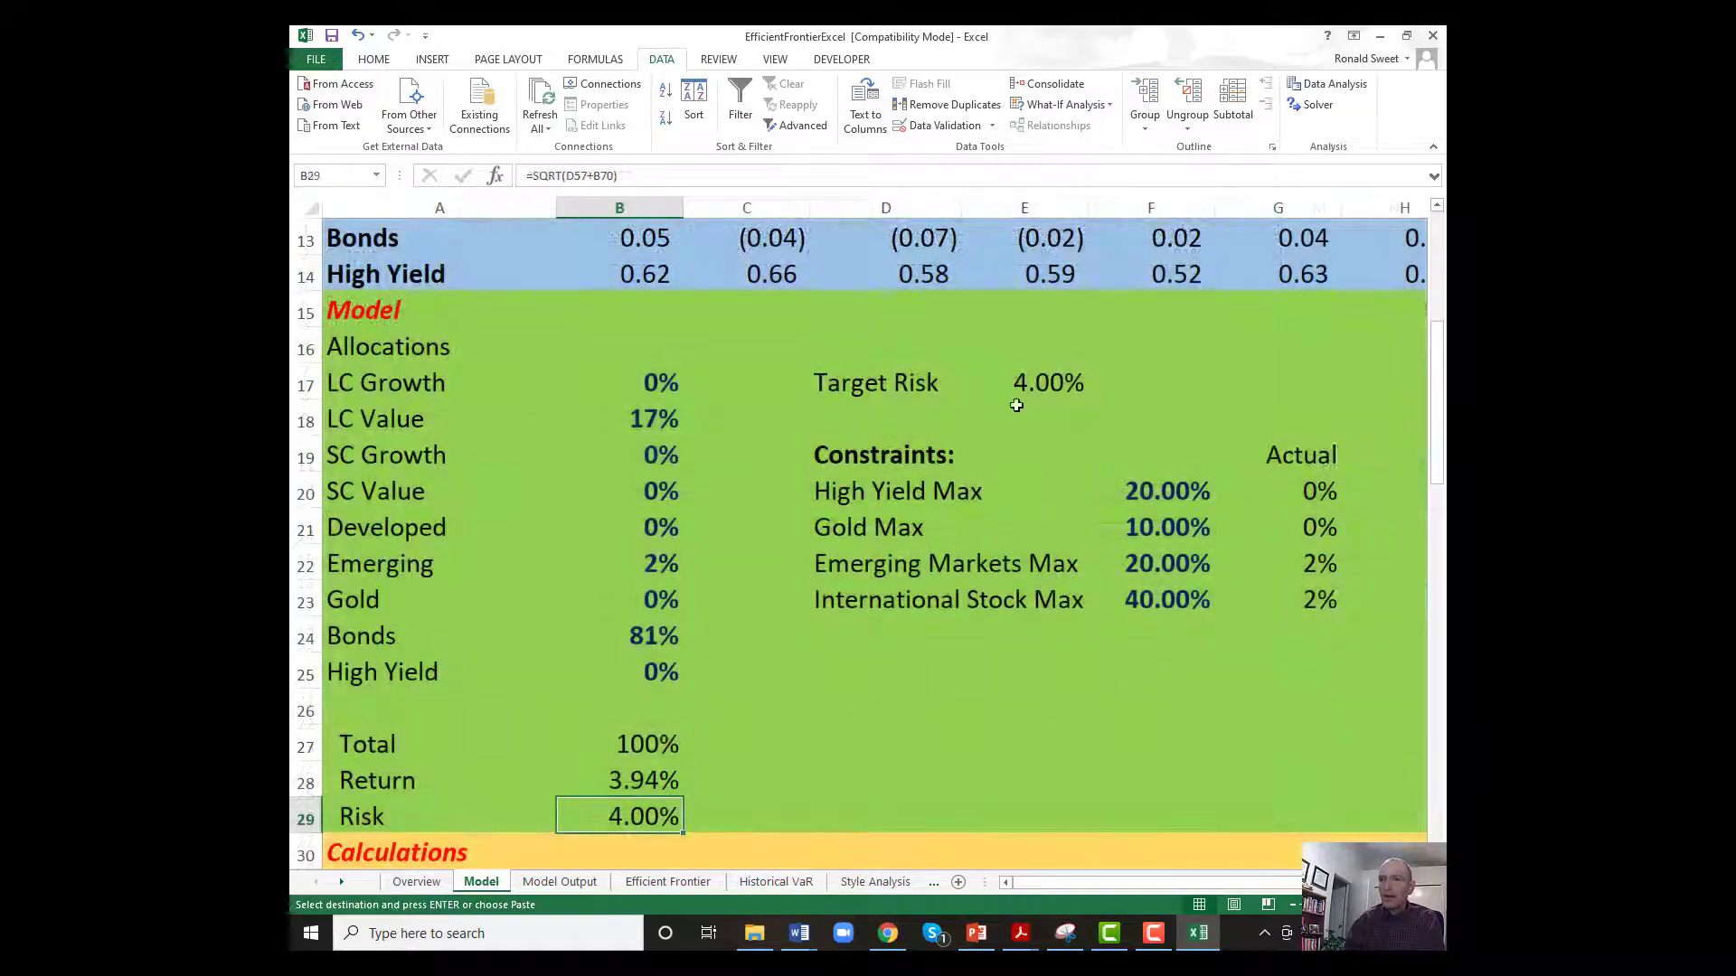
{"action": "left_click", "coordinate": [1015, 384]}
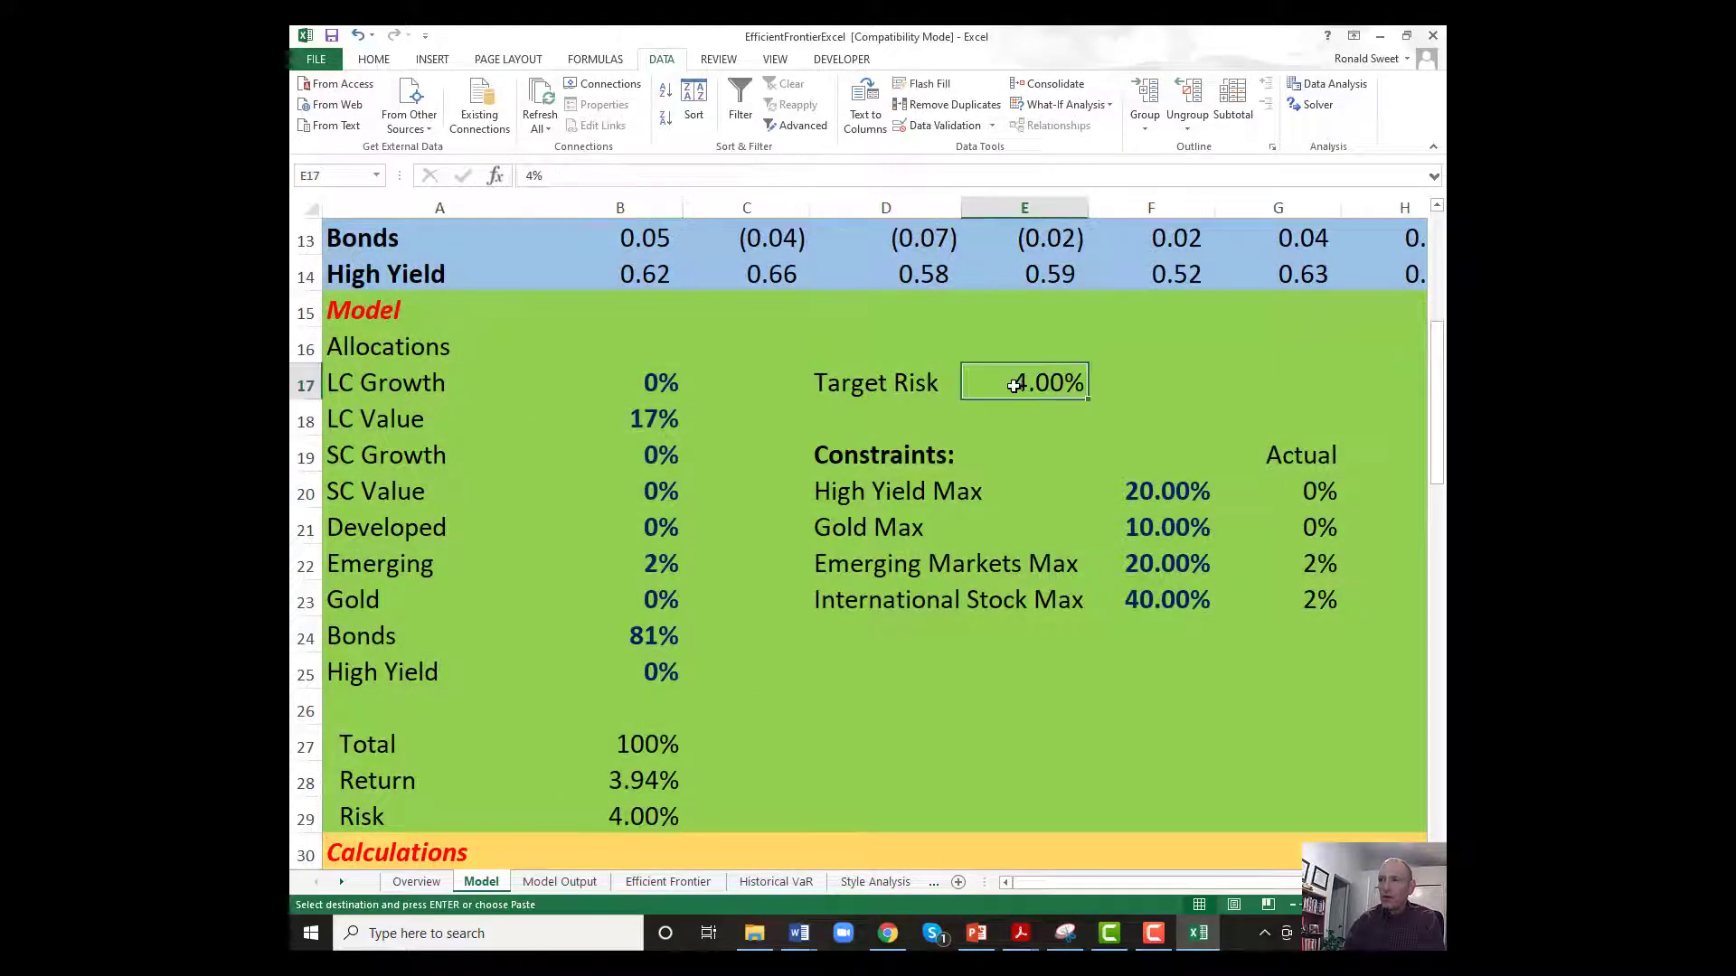
{"action": "type", "text": "5"}
{"action": "key", "text": "Return"}
{"action": "left_click", "coordinate": [1016, 384]}
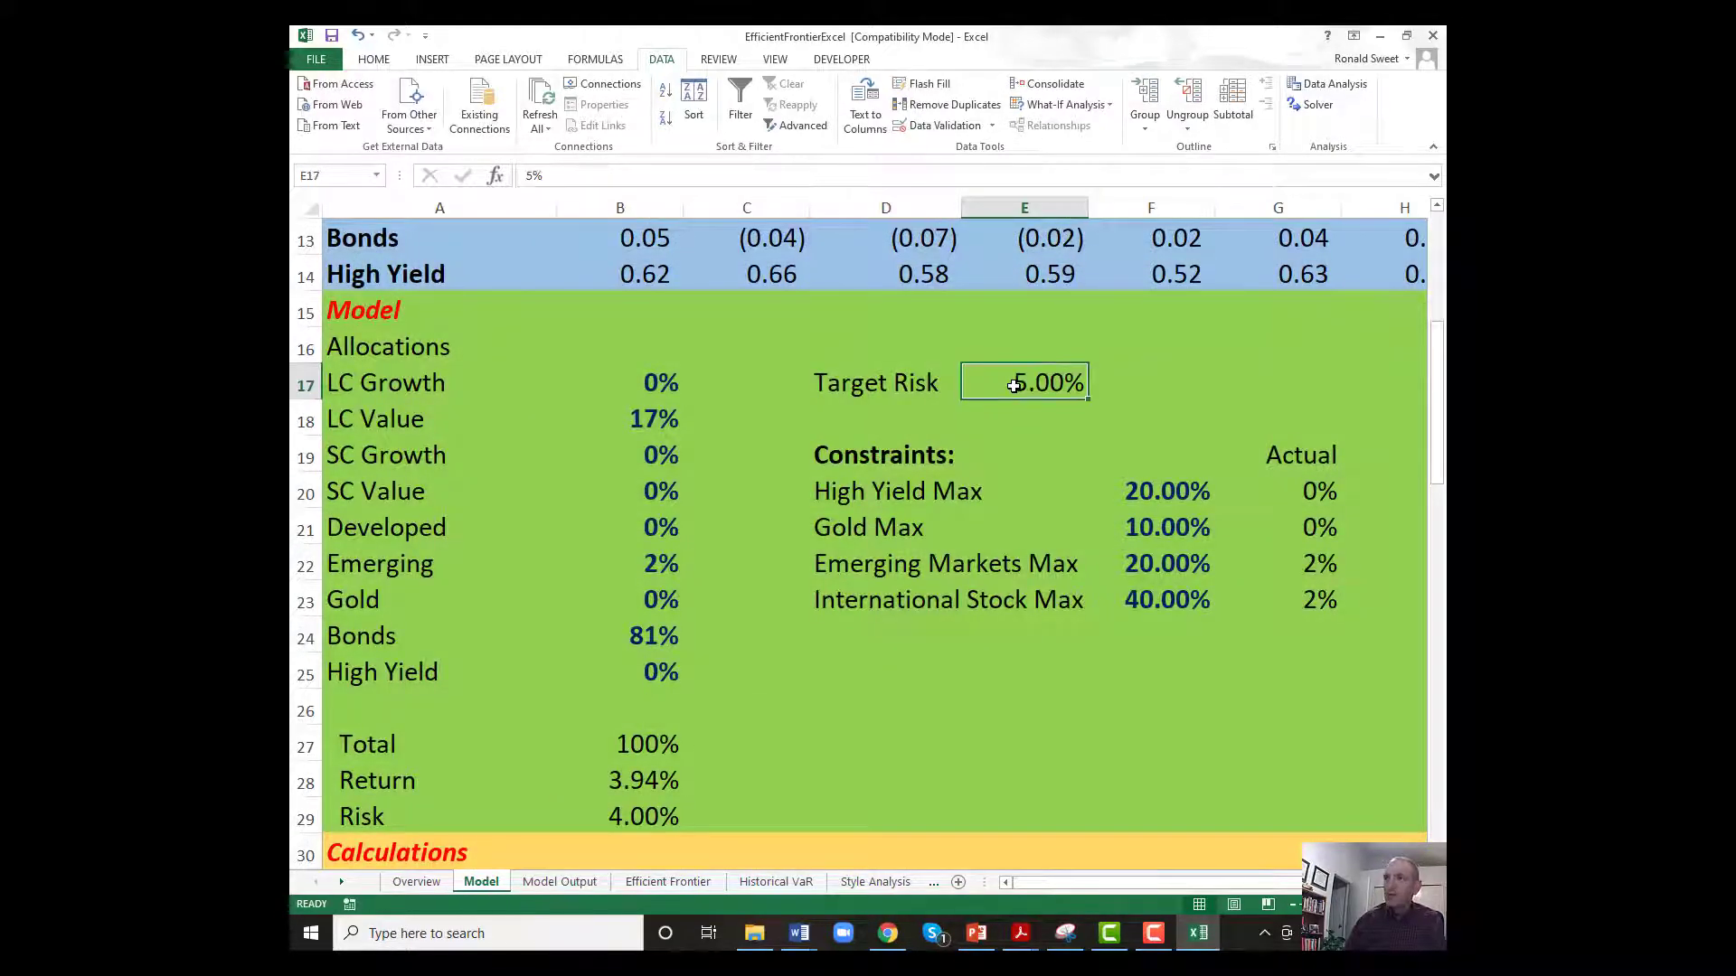
{"action": "left_click", "coordinate": [1318, 105]}
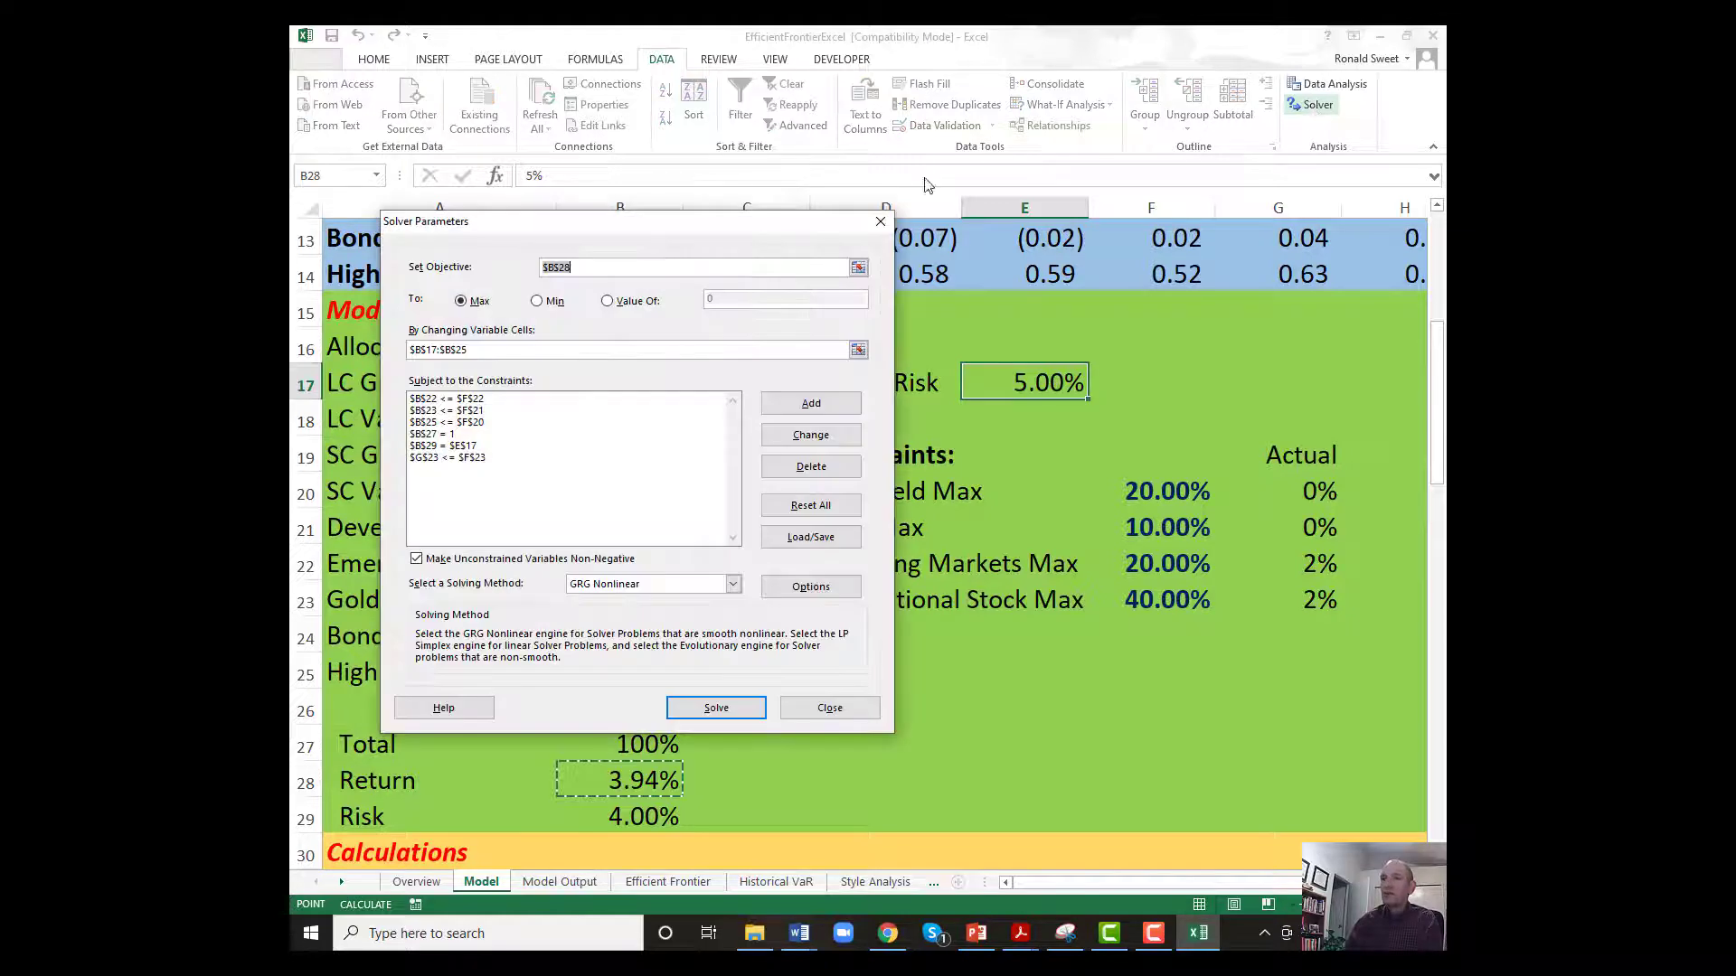
{"action": "left_click", "coordinate": [712, 707]}
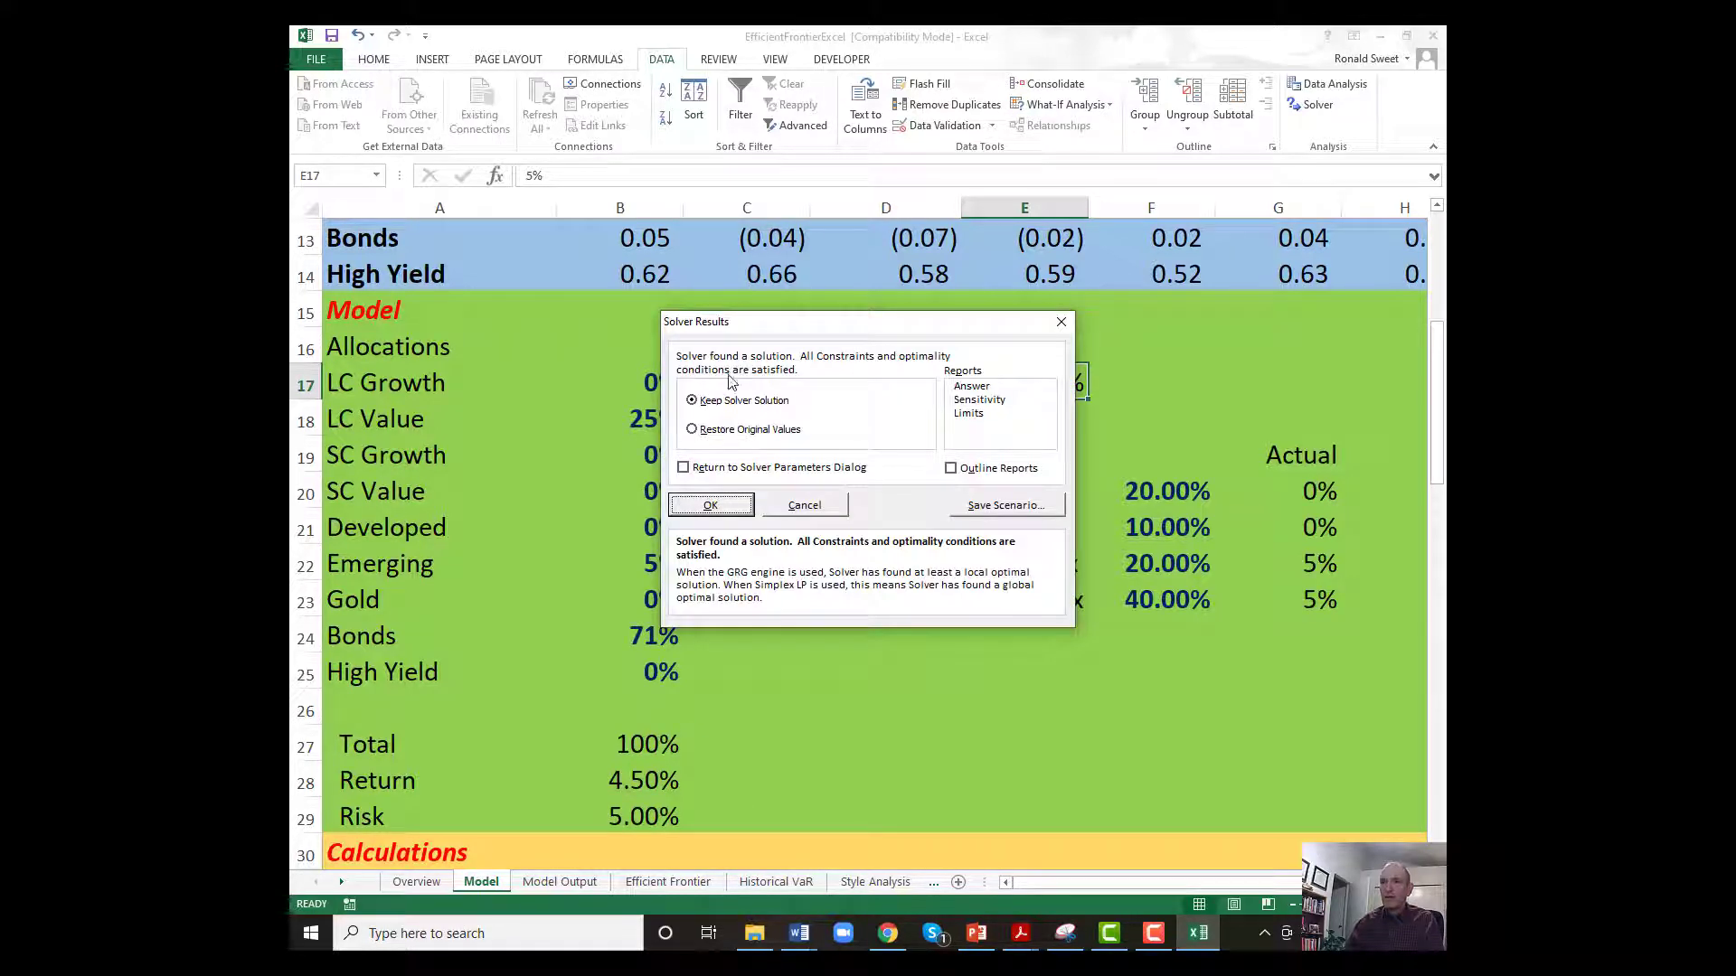
{"action": "left_click", "coordinate": [713, 505]}
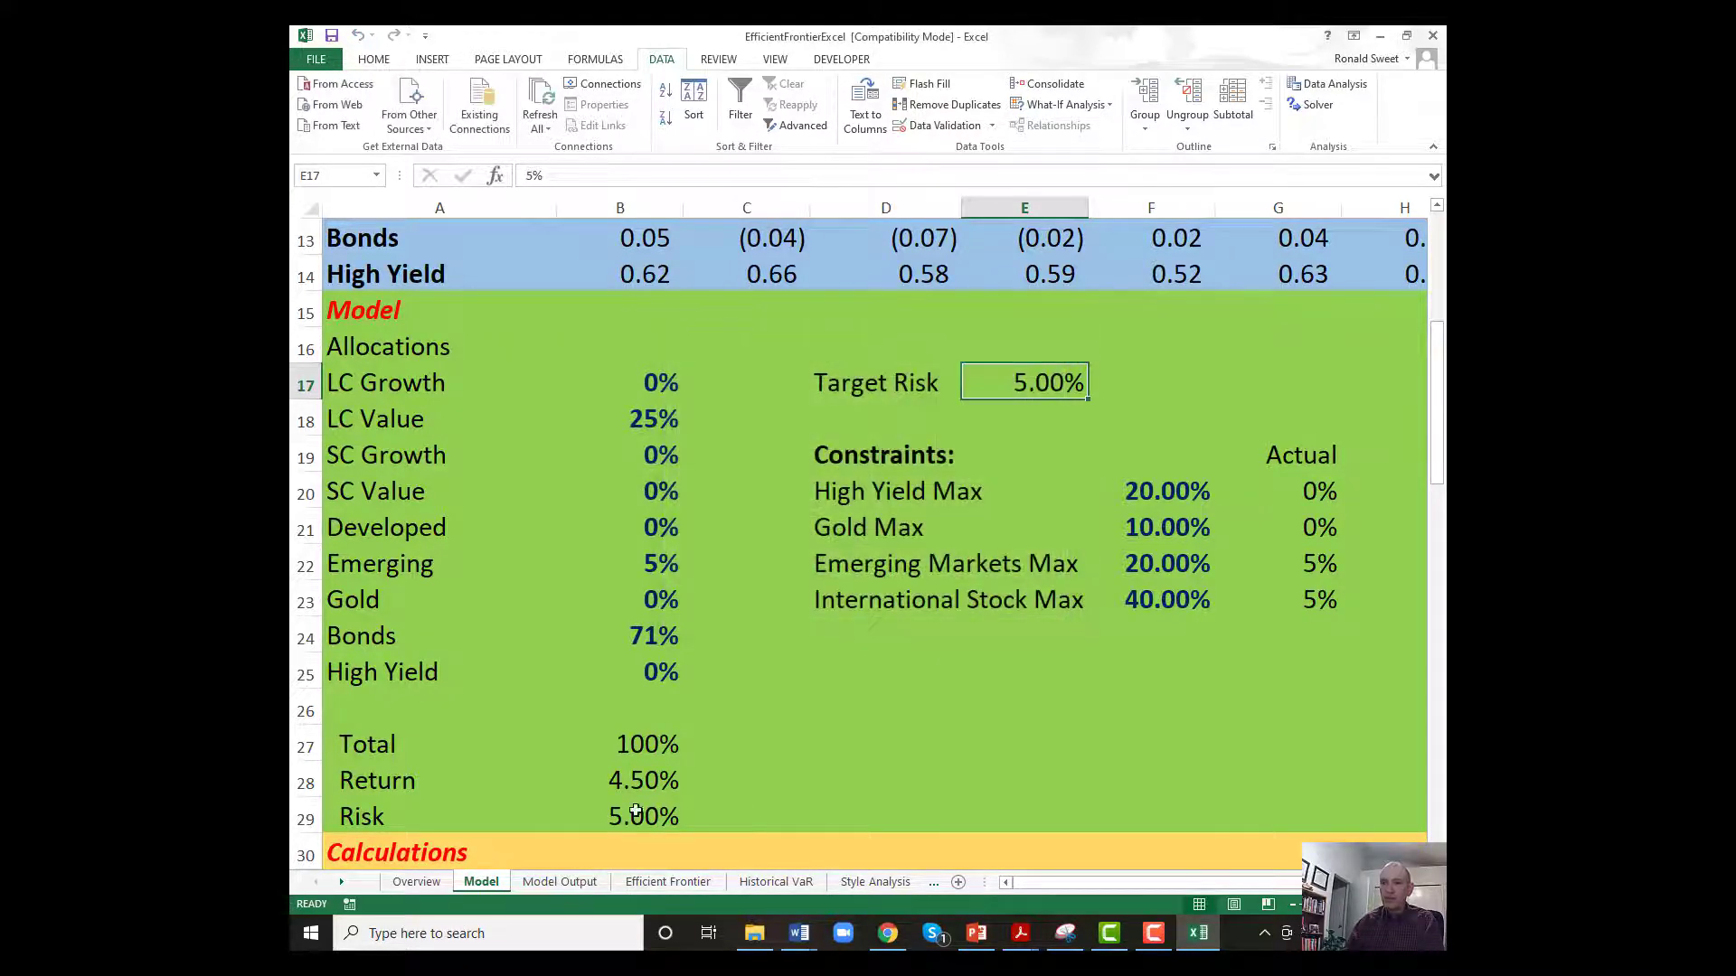
Copy Model Output's B2:L2 and paste it as values into the graph data starting at B7.
{"action": "left_click", "coordinate": [559, 882]}
{"action": "left_click_drag", "start_coordinate": [496, 255], "coordinate": [1245, 257]}
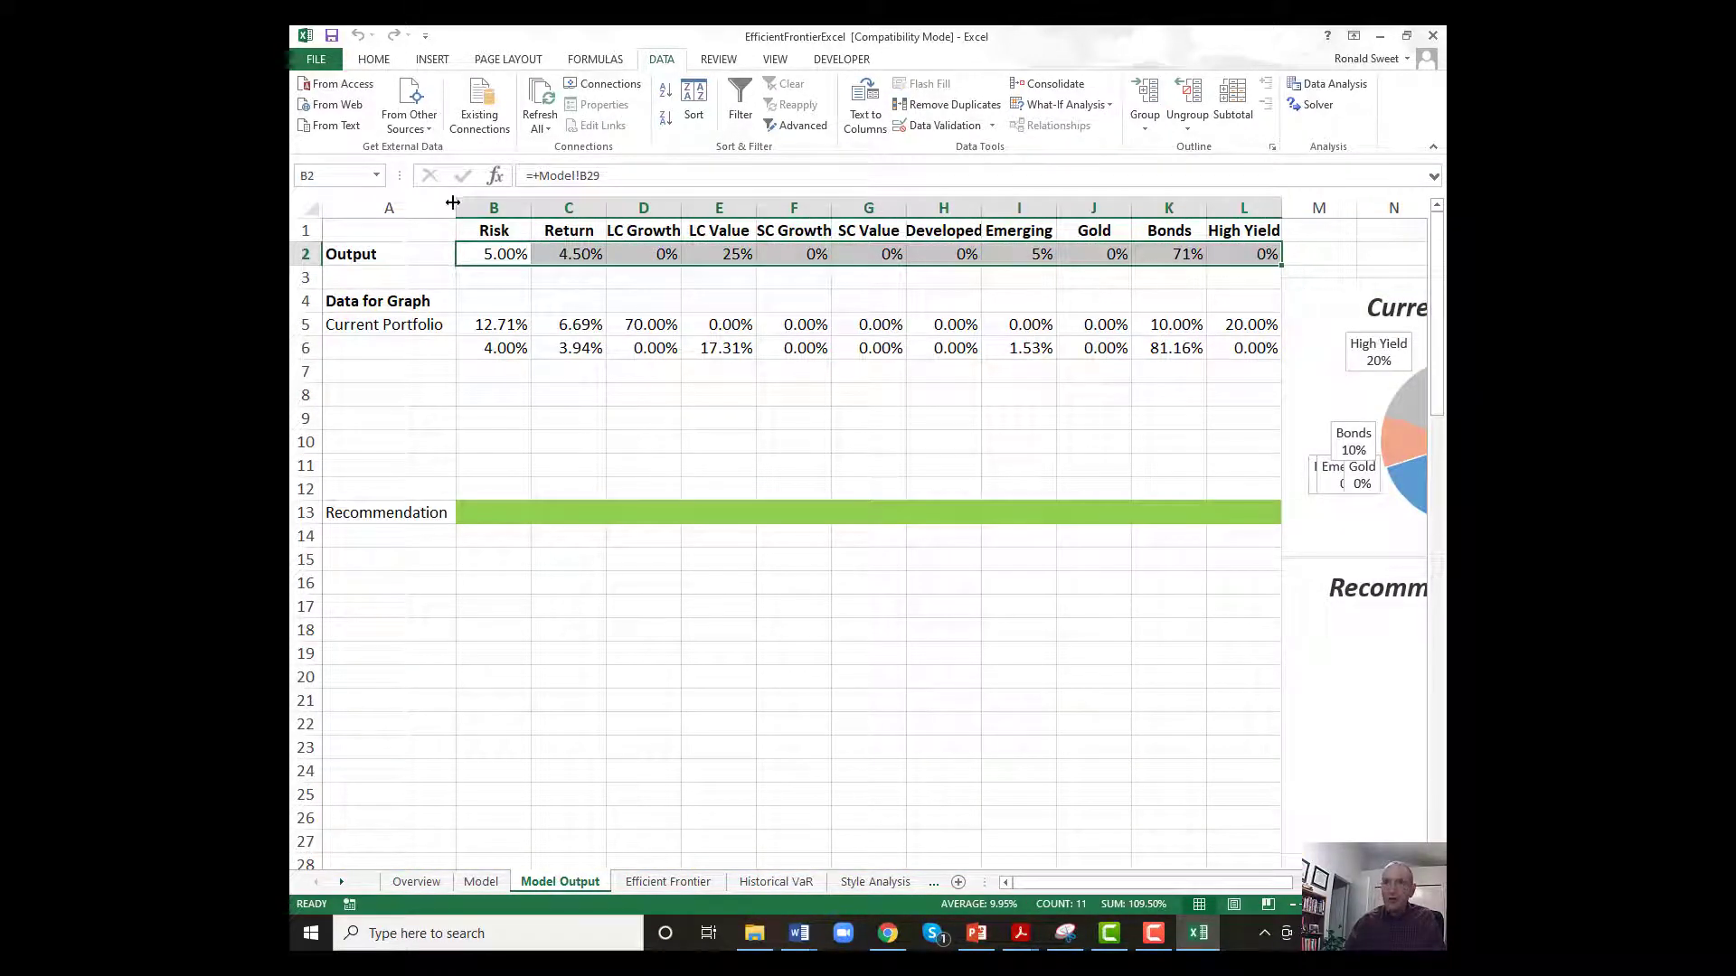
{"action": "right_click", "coordinate": [490, 250]}
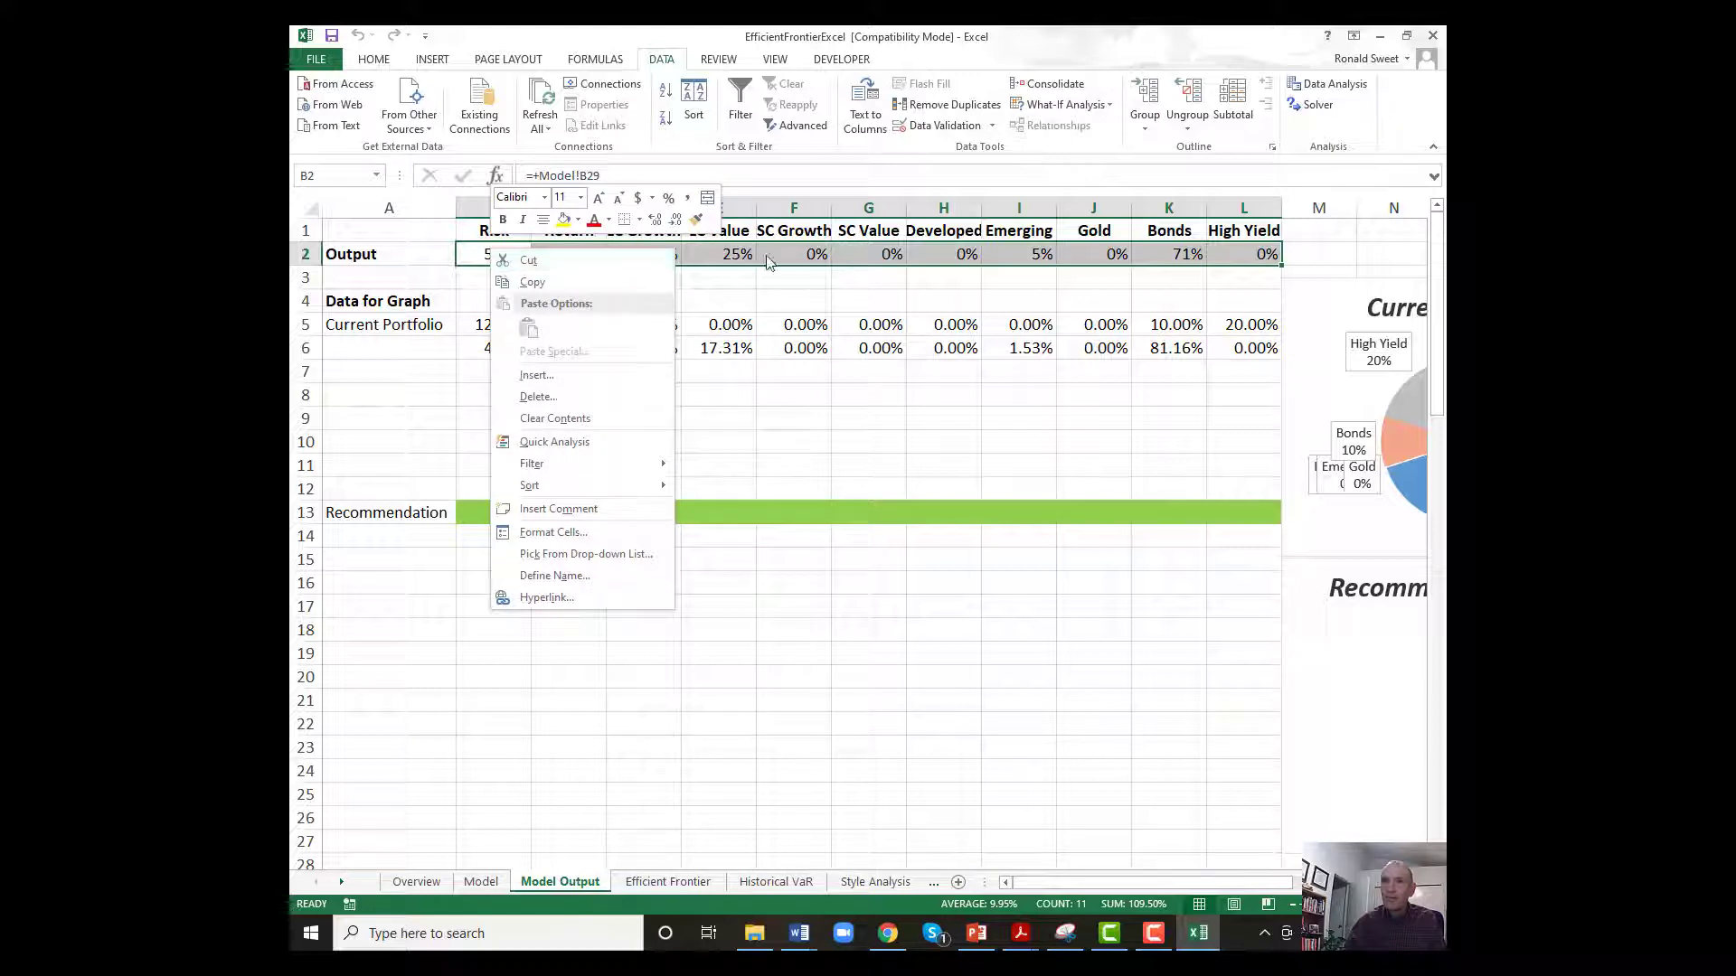
{"action": "left_click", "coordinate": [511, 282]}
{"action": "left_click", "coordinate": [485, 373]}
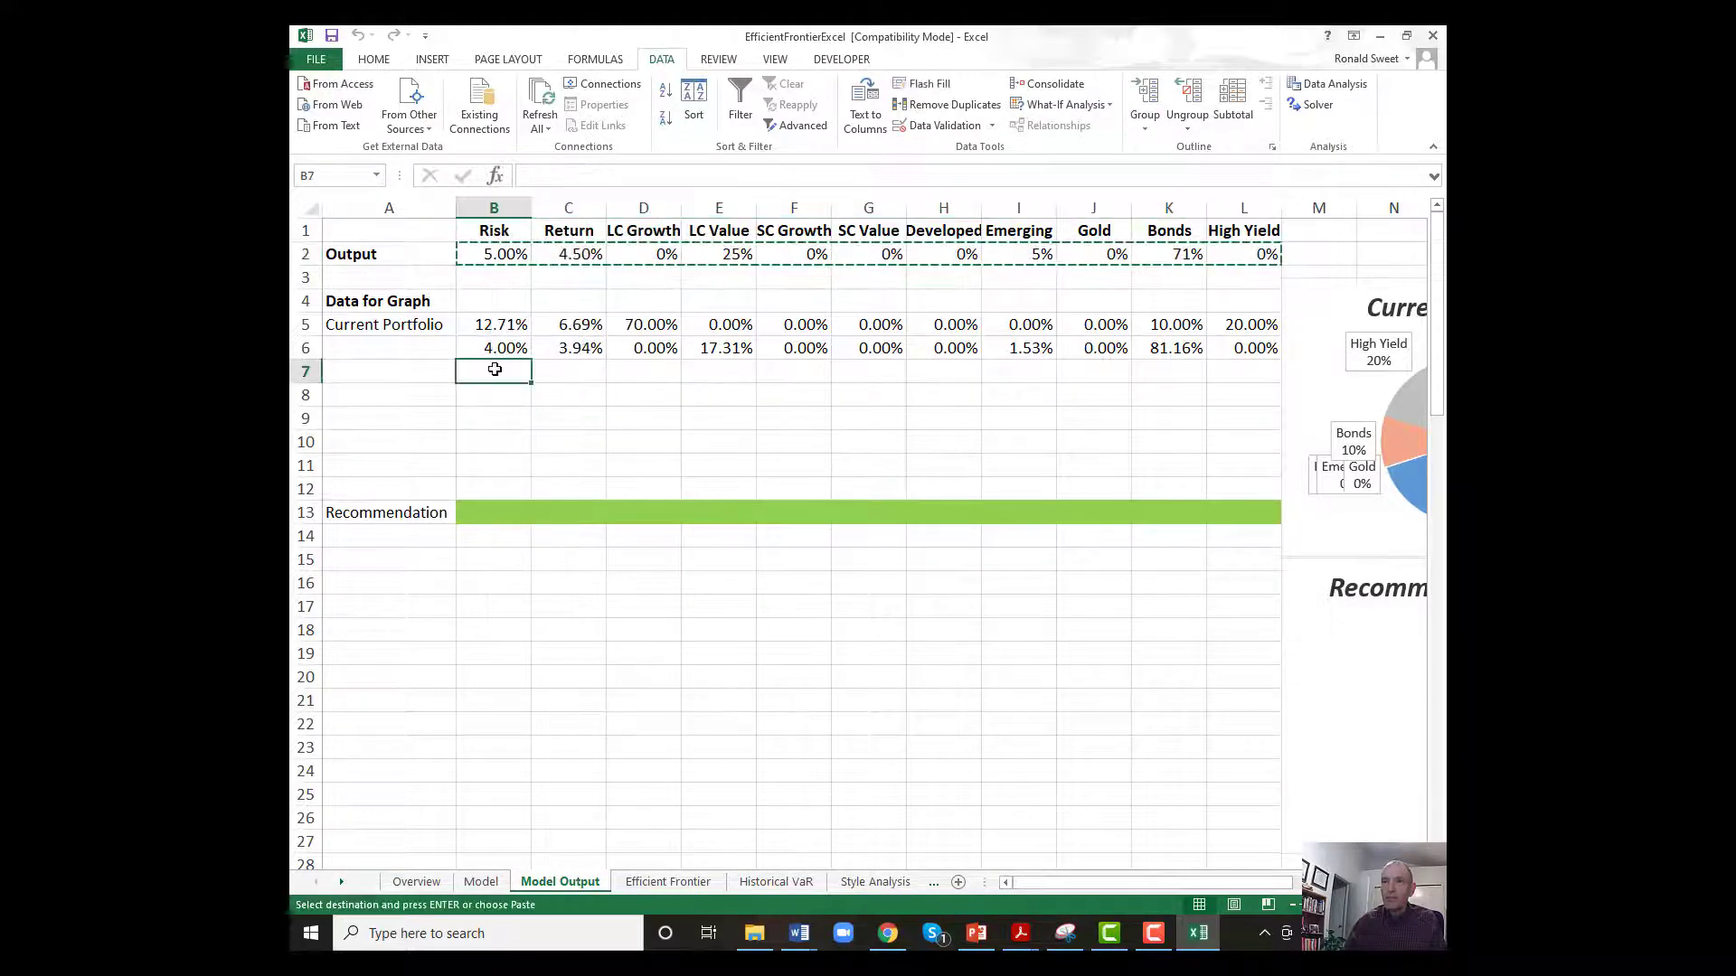
{"action": "right_click", "coordinate": [484, 373]}
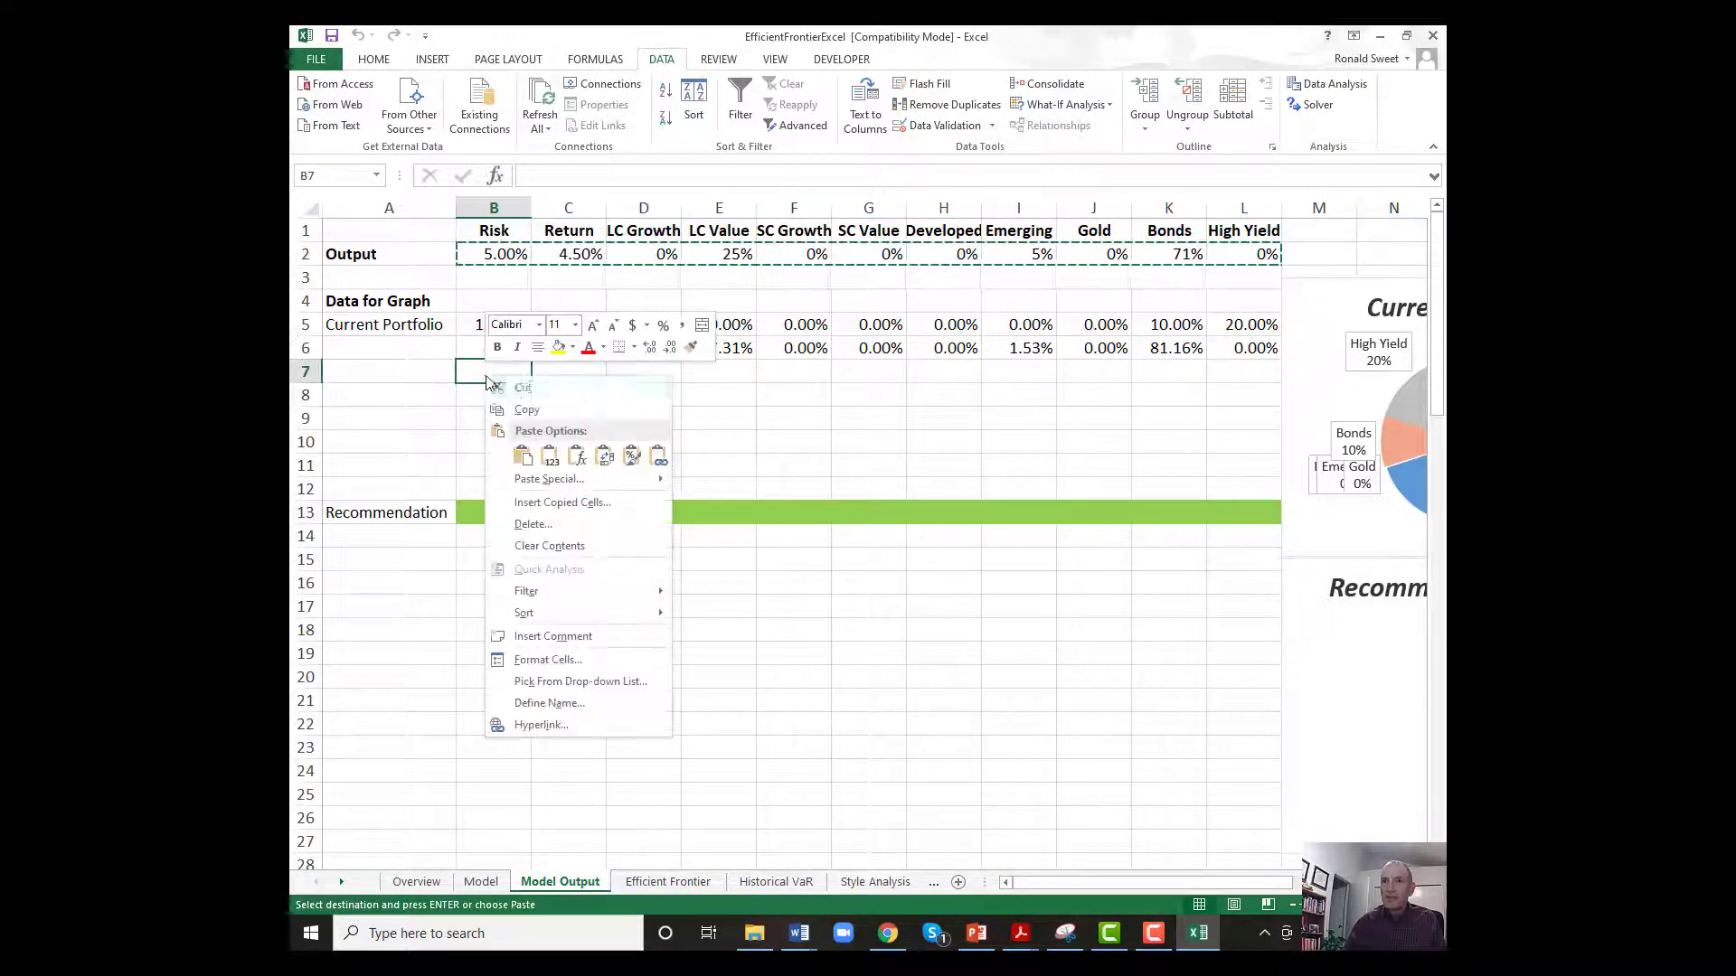
{"action": "left_click", "coordinate": [547, 456]}
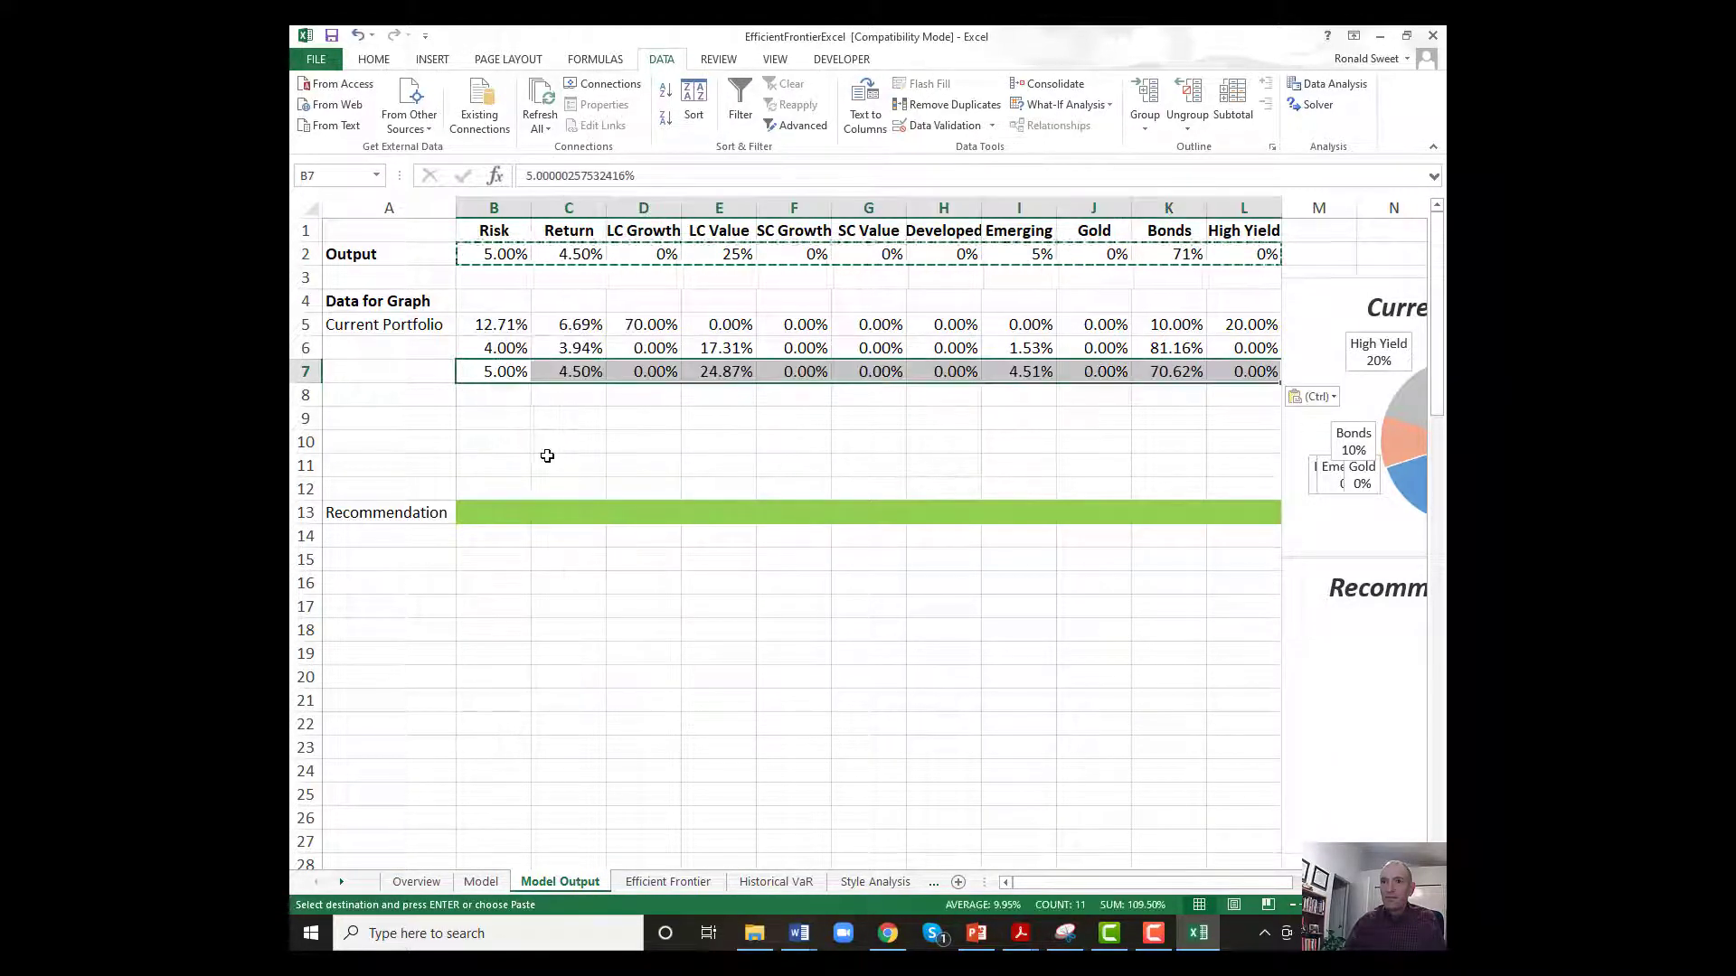
On the Efficient Frontier chart, move the Current Portfolio label to just right of the red data point.
{"action": "left_click", "coordinate": [648, 883]}
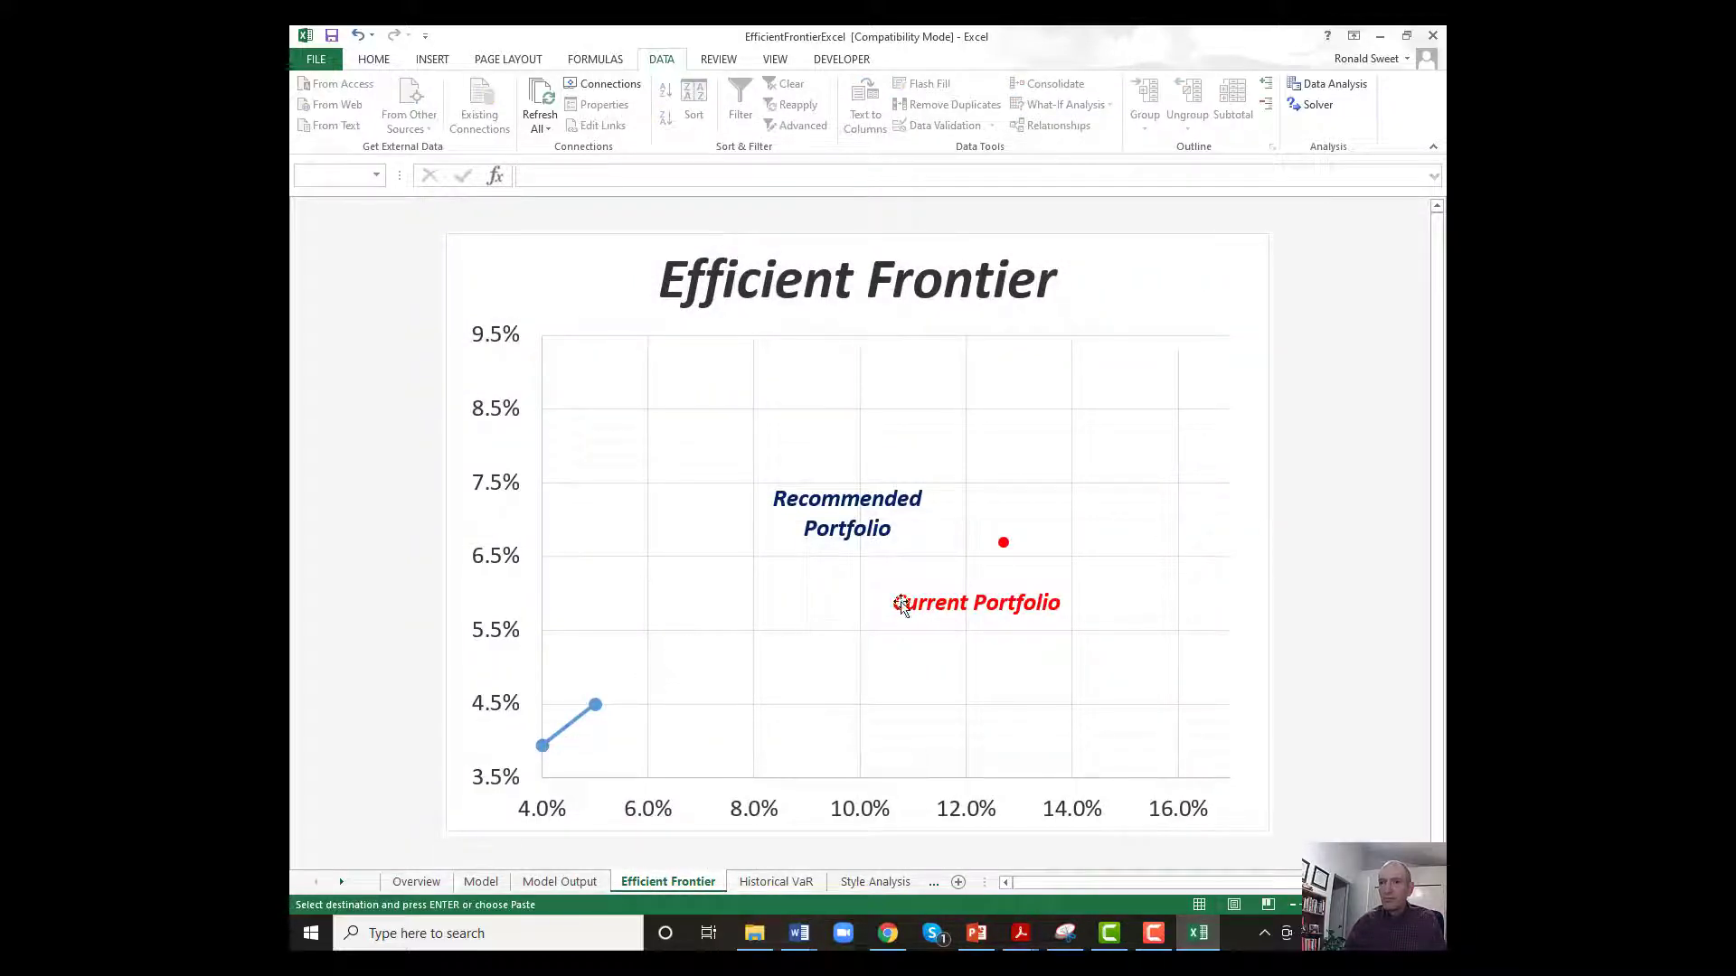
{"action": "left_click", "coordinate": [966, 616]}
{"action": "left_click_drag", "start_coordinate": [946, 578], "coordinate": [1071, 521]}
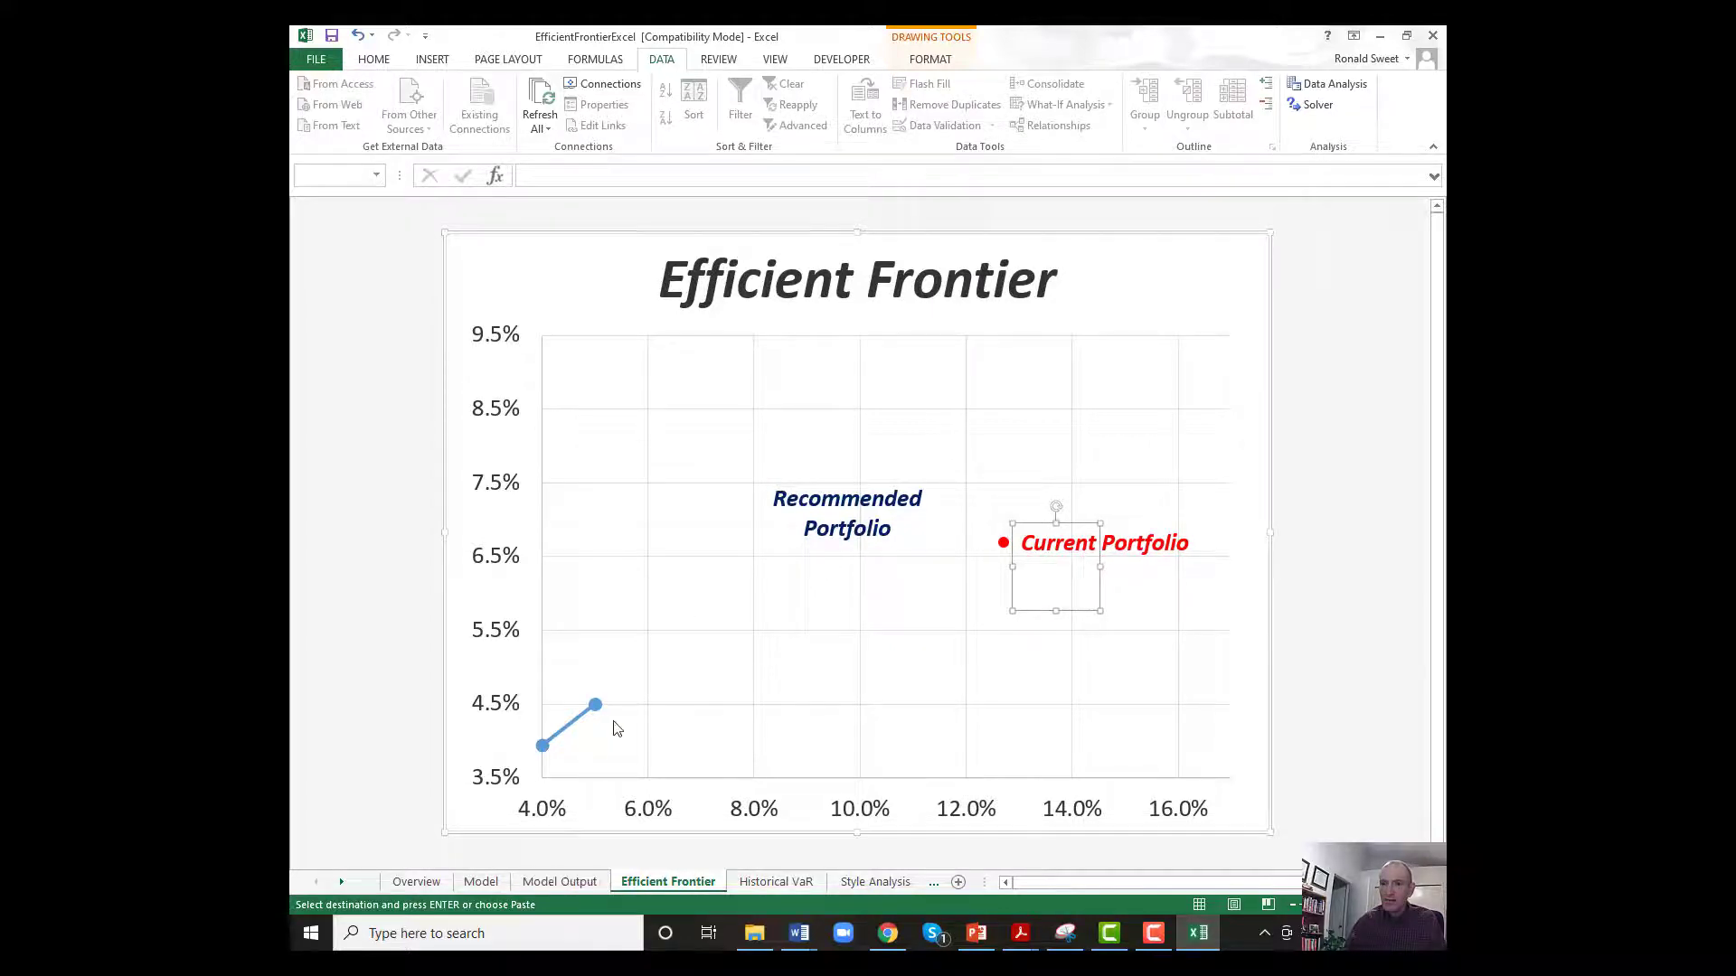
Change the Model sheet's Target Risk in E17 to 6%, solve again and keep the Solver solution.
{"action": "left_click", "coordinate": [562, 882]}
{"action": "left_click", "coordinate": [481, 882]}
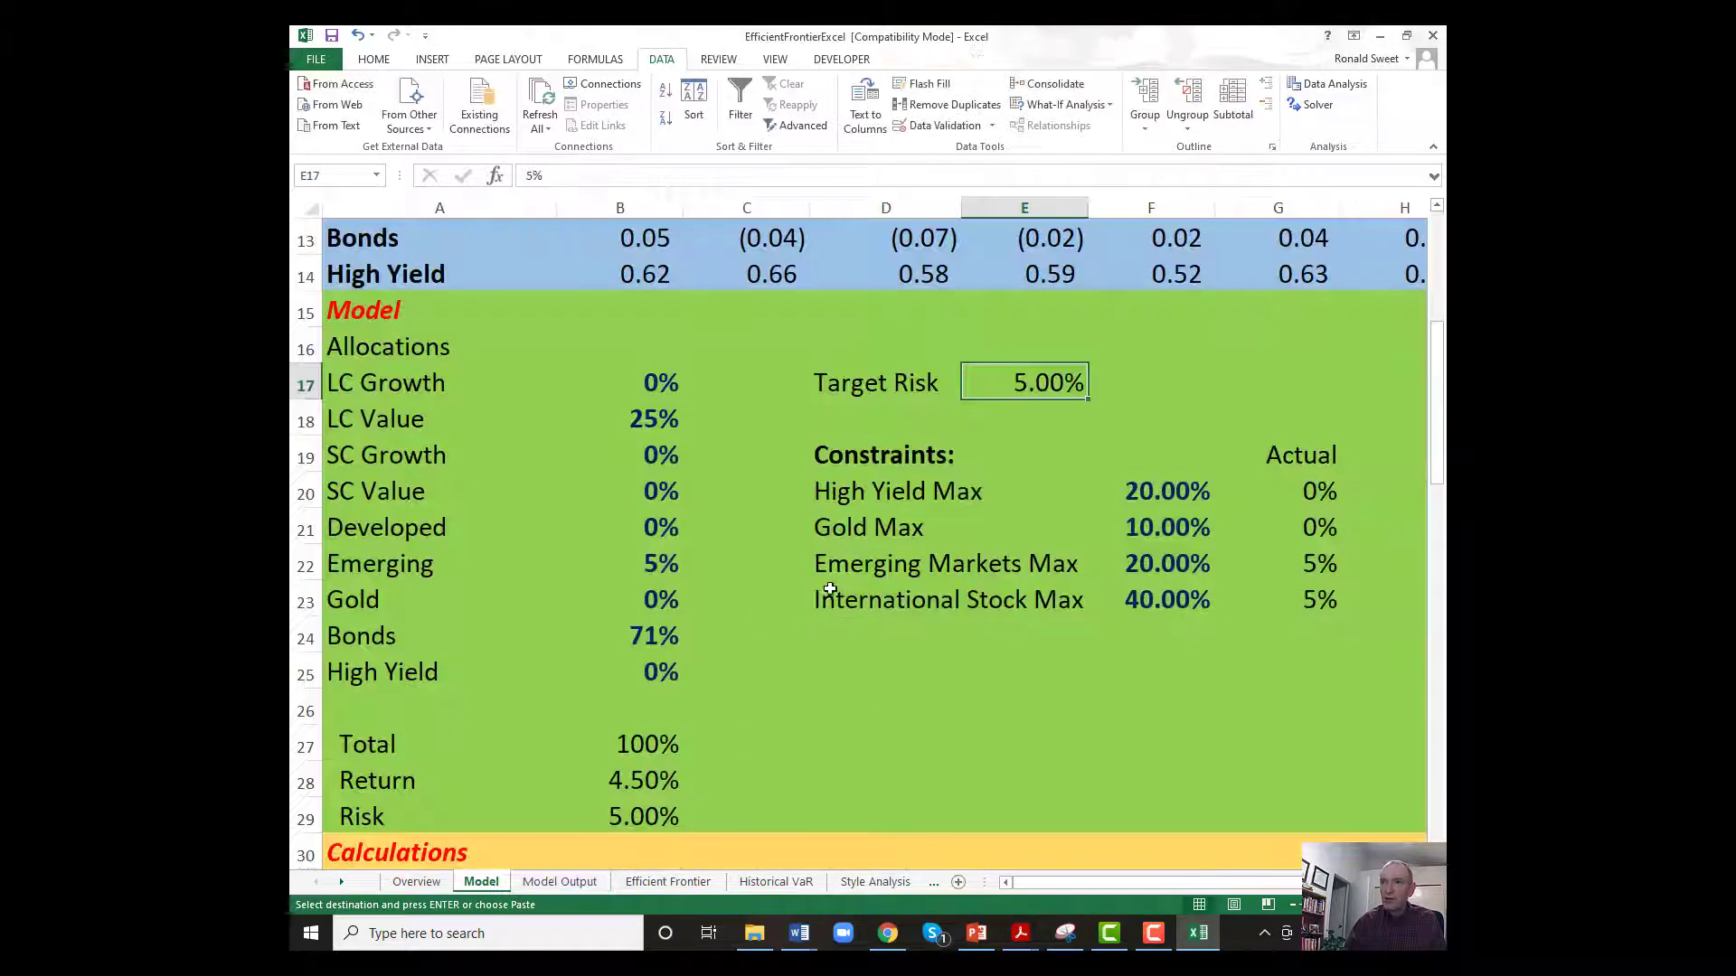
{"action": "key", "text": "BackSpace"}
{"action": "key", "text": "BackSpace"}
{"action": "type", "text": "6%"}
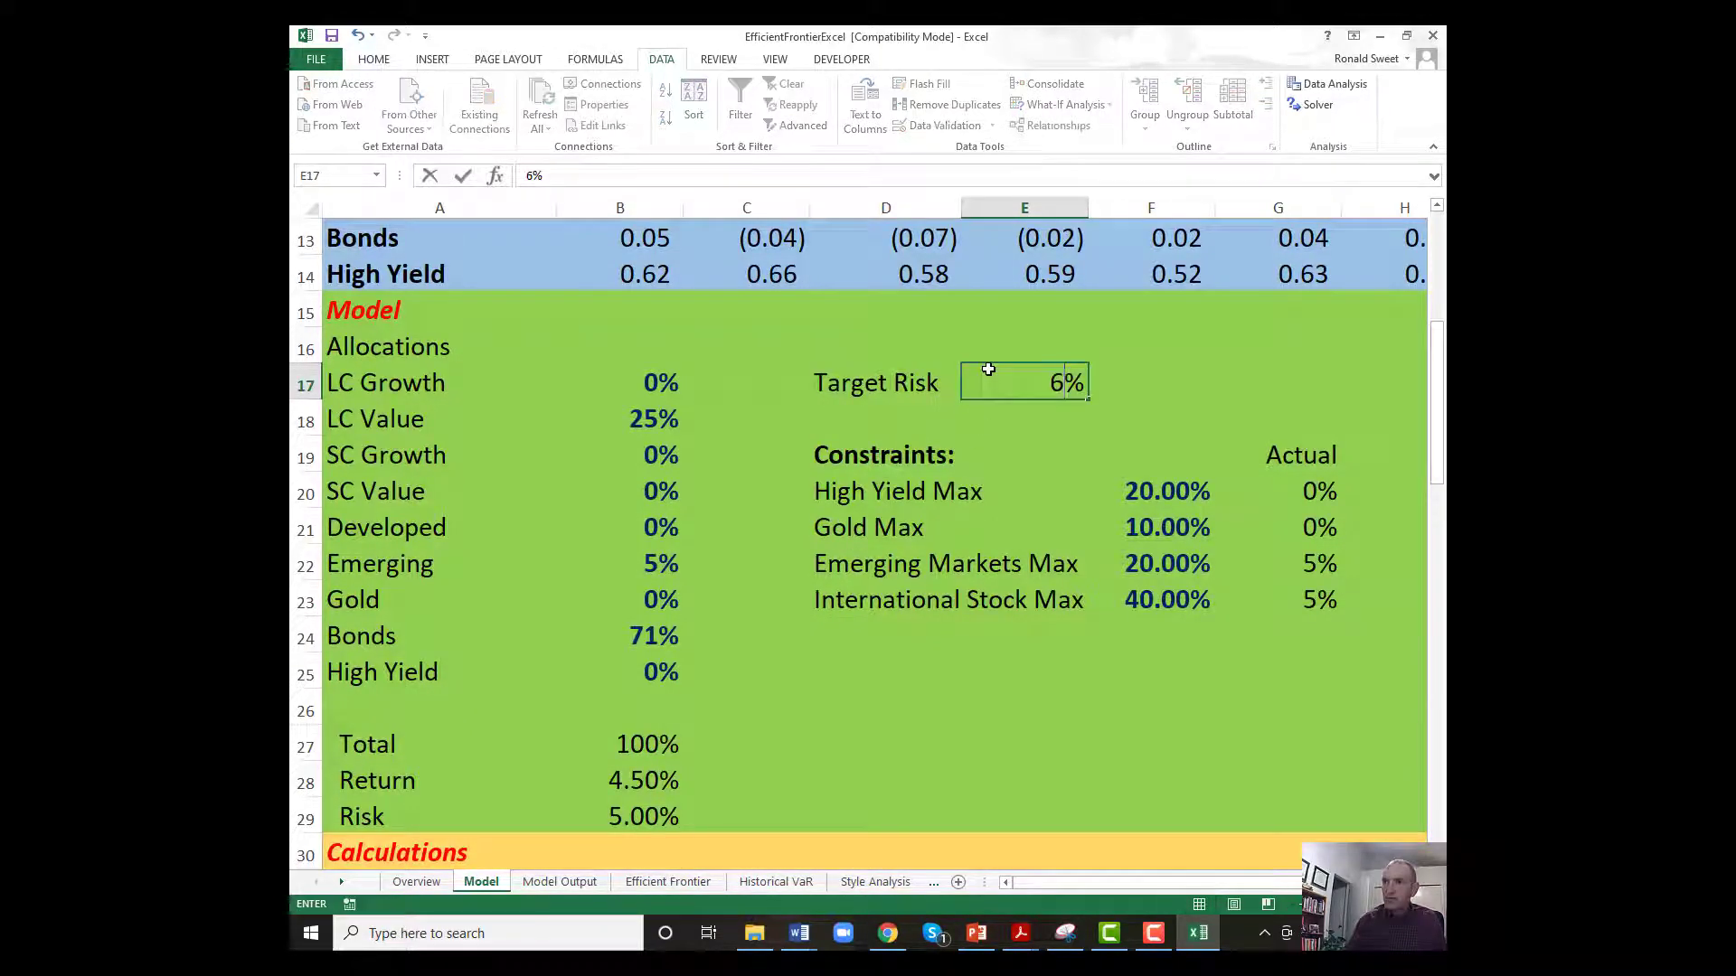
{"action": "key", "text": "Return"}
{"action": "left_click", "coordinate": [1311, 106]}
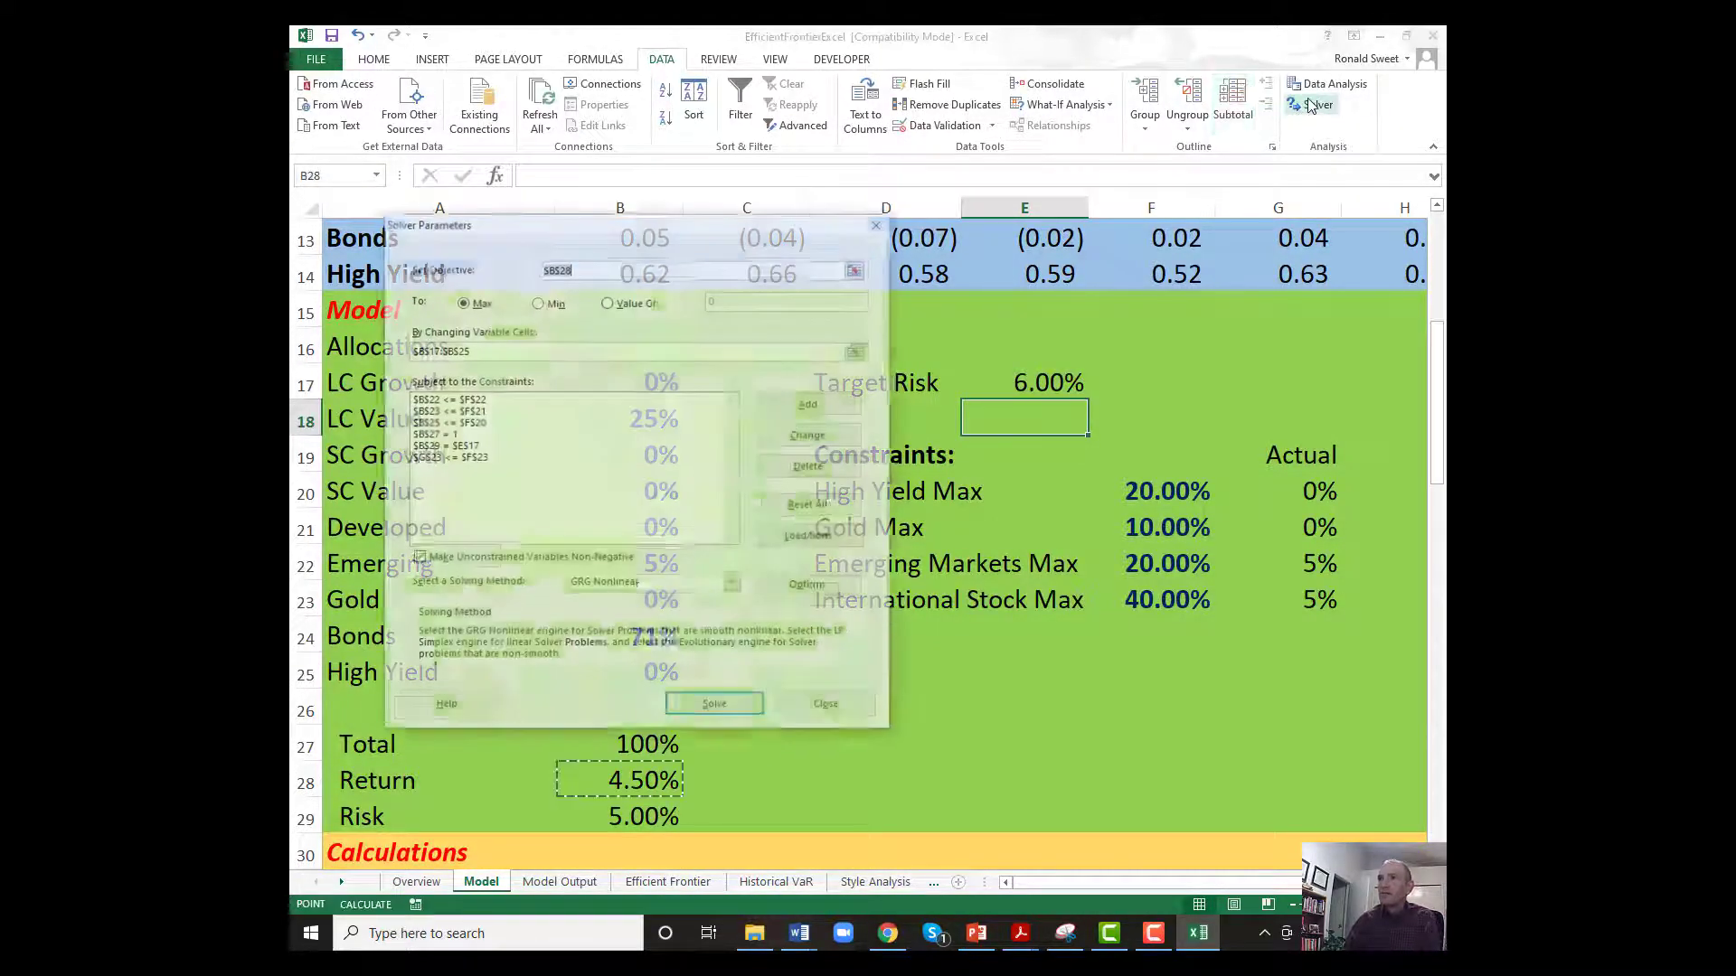
{"action": "left_click", "coordinate": [729, 703]}
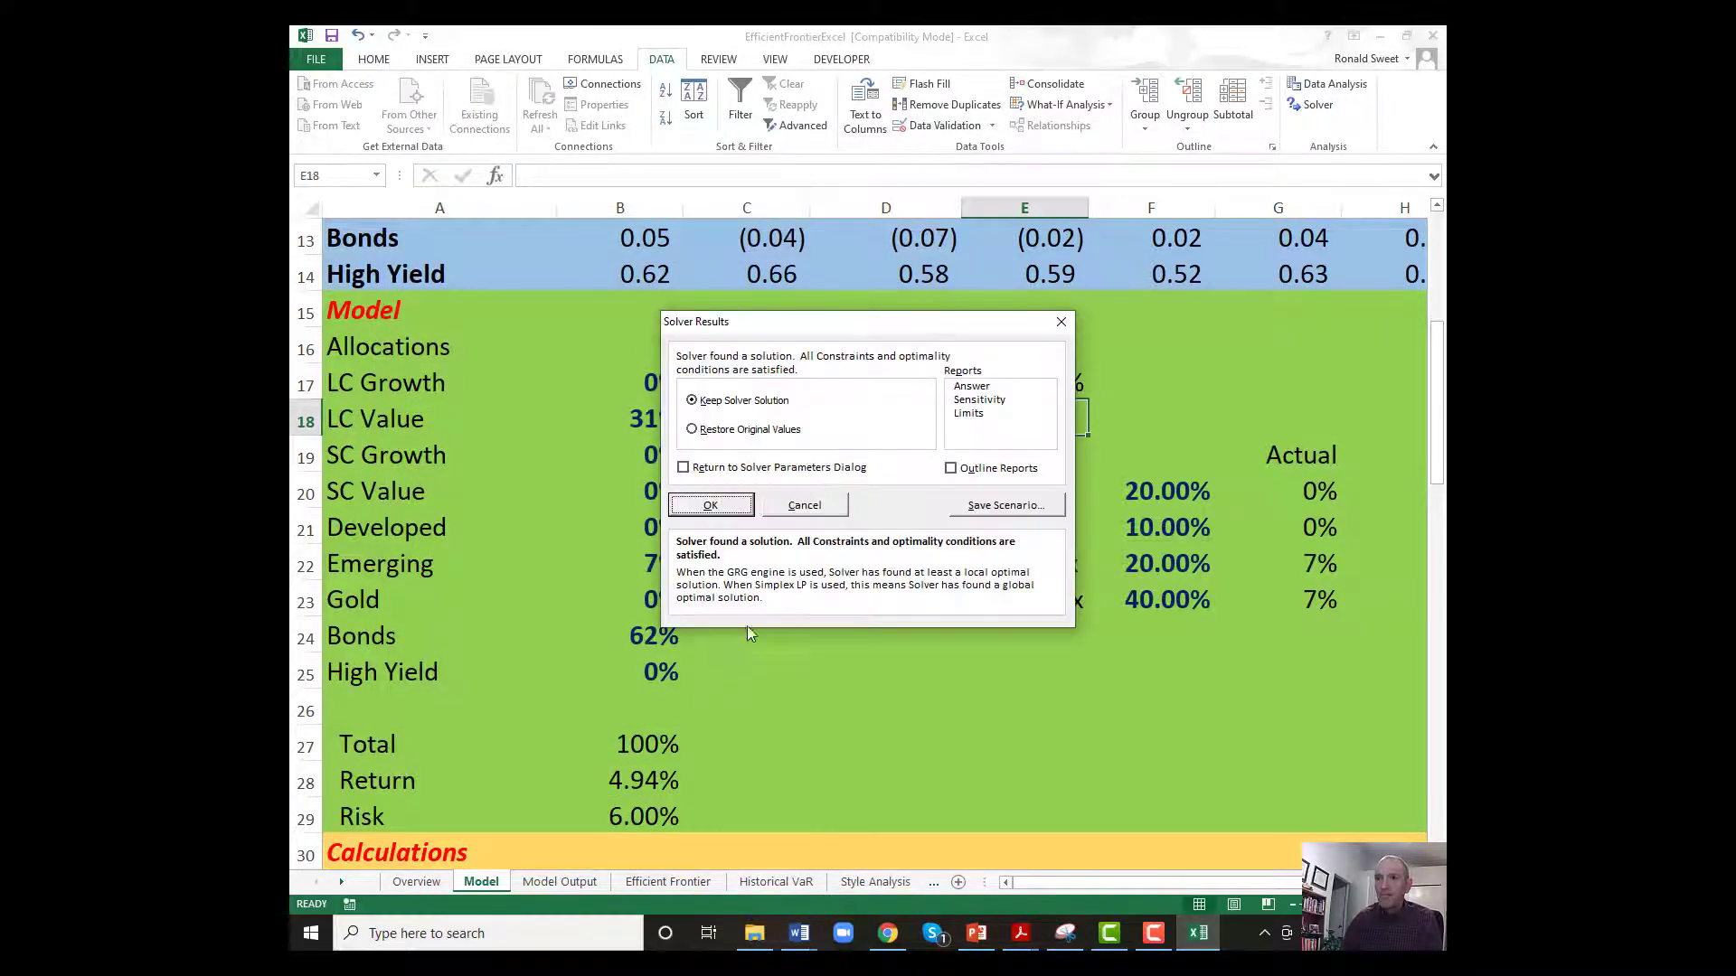
{"action": "left_click", "coordinate": [710, 505]}
Paste Model Output's B2:L2 as values into the graph data starting at B8, and check the Efficient Frontier chart.
{"action": "left_click", "coordinate": [559, 882]}
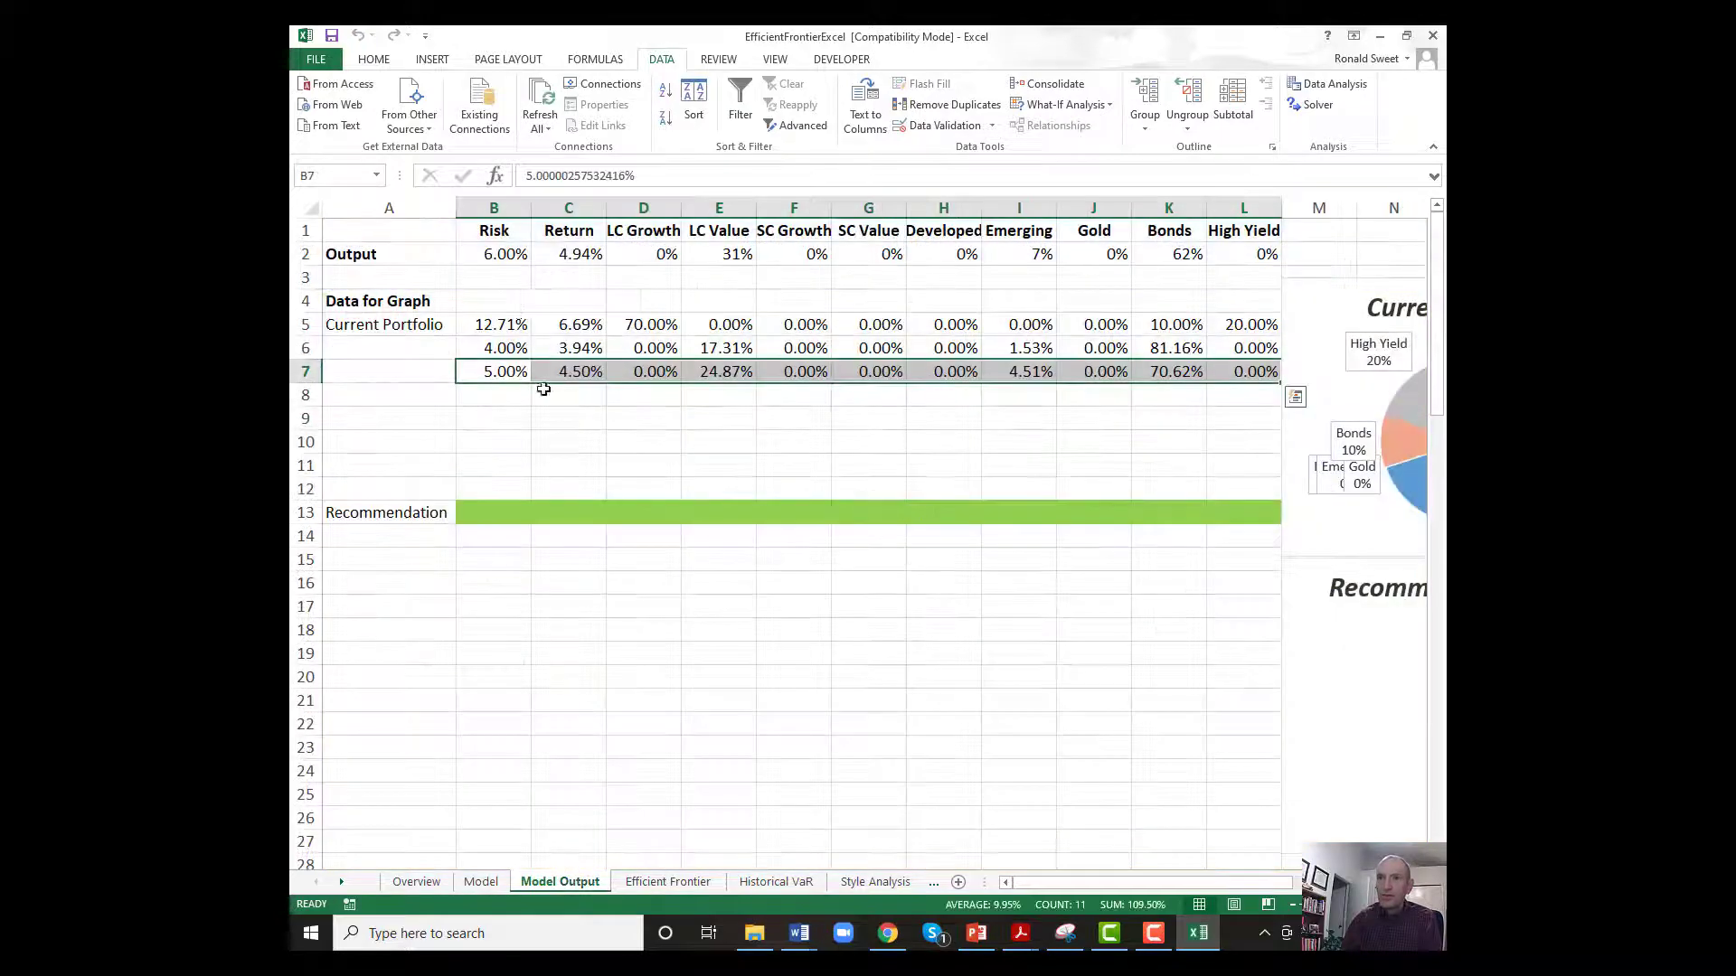
{"action": "left_click_drag", "start_coordinate": [500, 253], "coordinate": [1248, 255]}
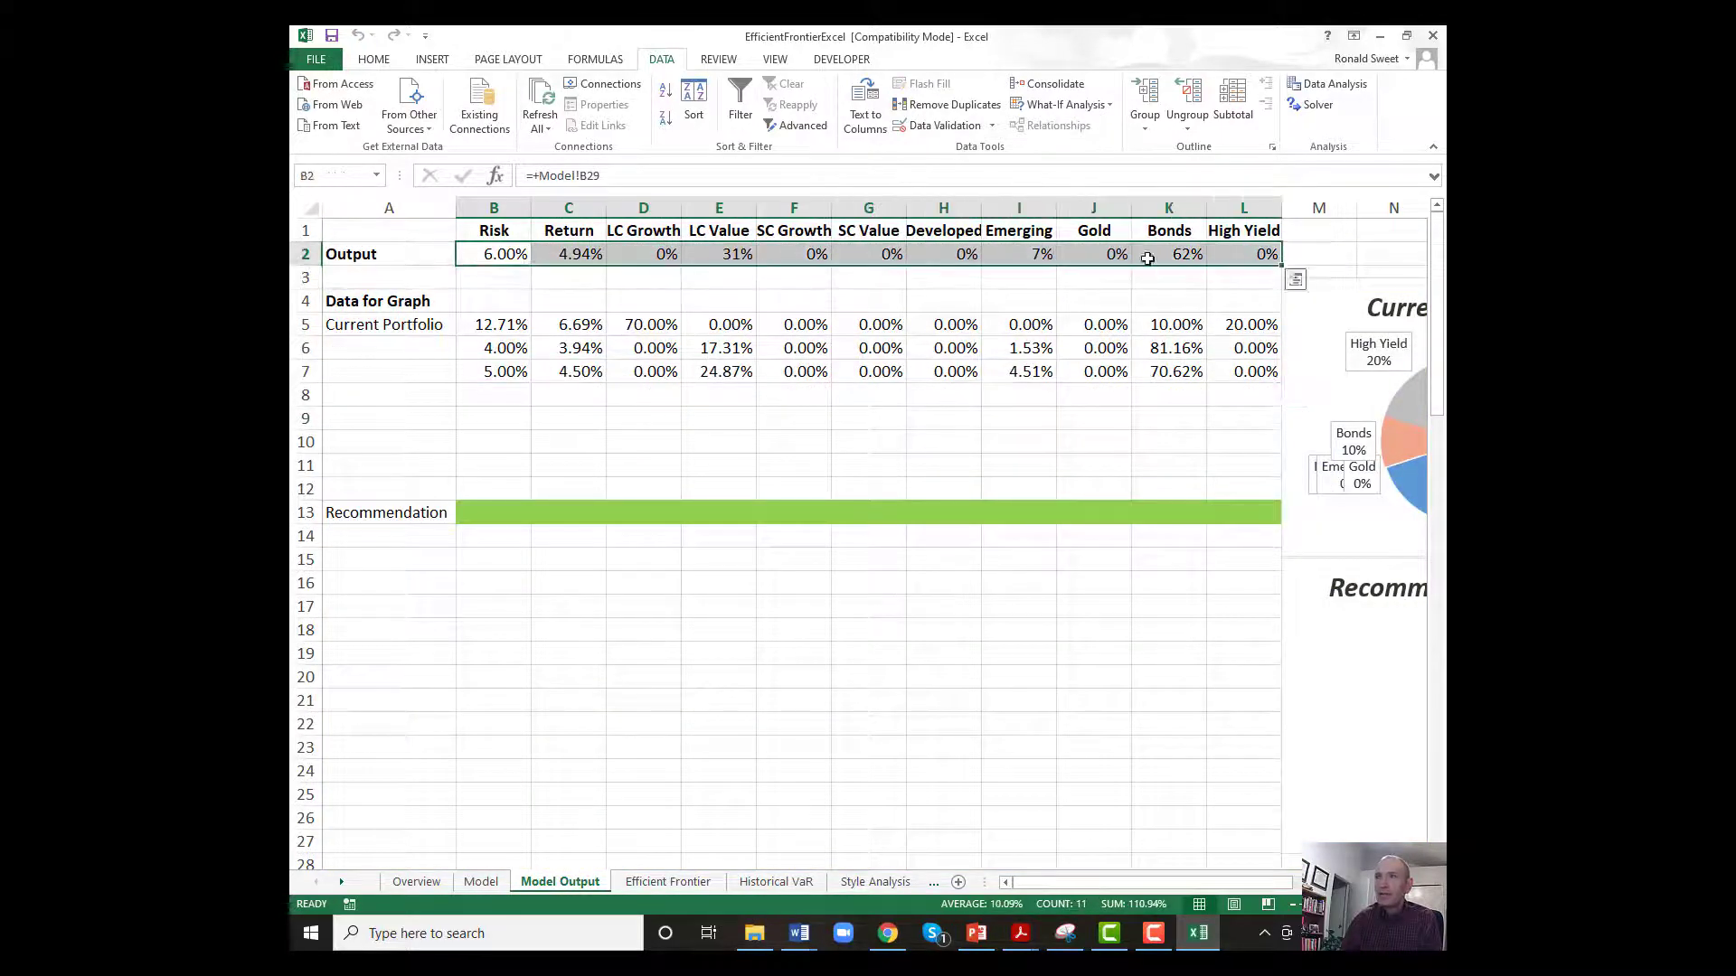
{"action": "right_click", "coordinate": [507, 254]}
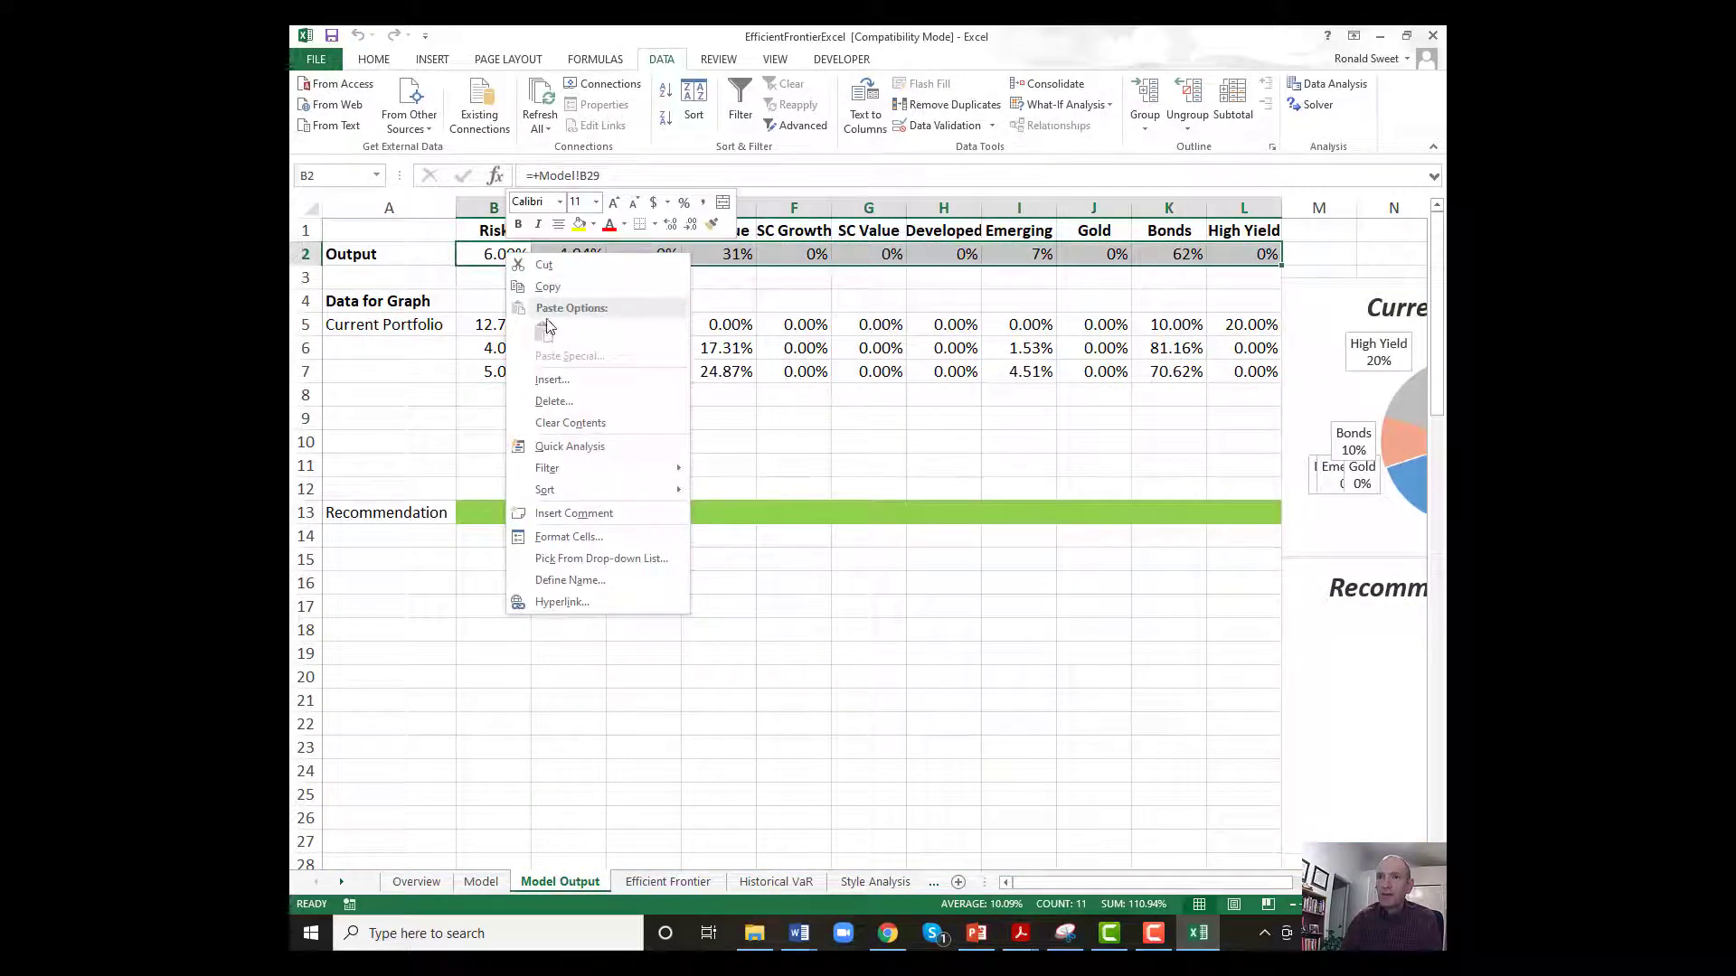
{"action": "left_click", "coordinate": [547, 286]}
{"action": "left_click", "coordinate": [493, 397]}
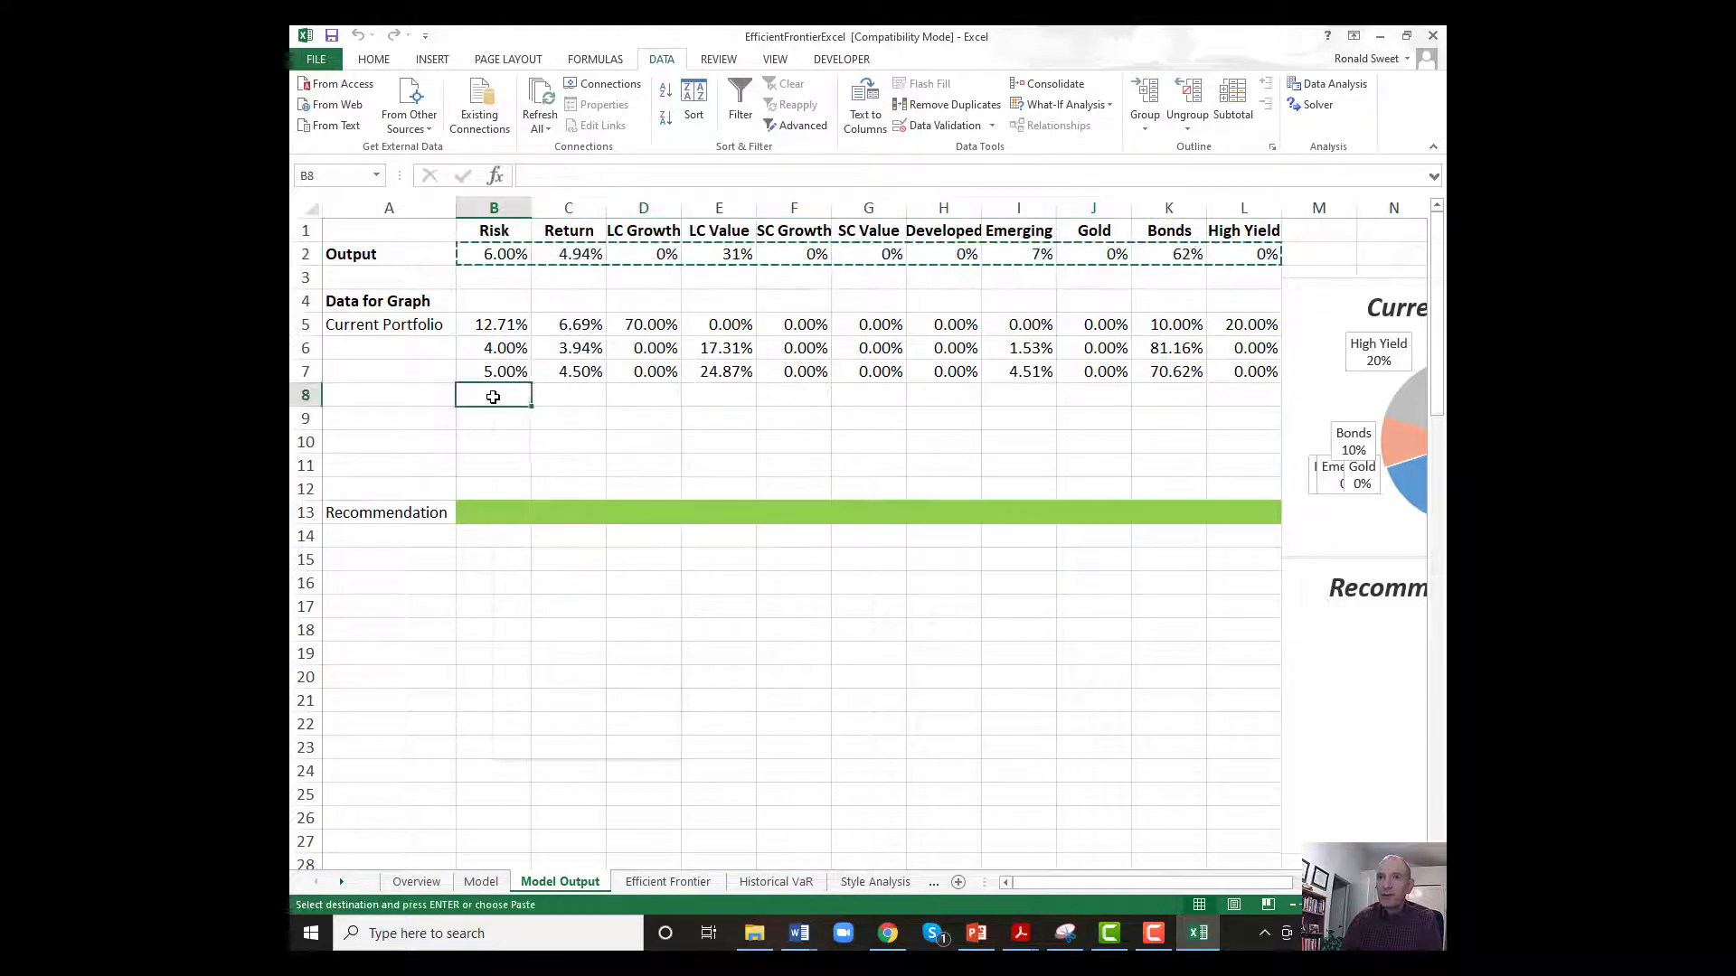
{"action": "right_click", "coordinate": [492, 397]}
{"action": "left_click", "coordinate": [529, 477]}
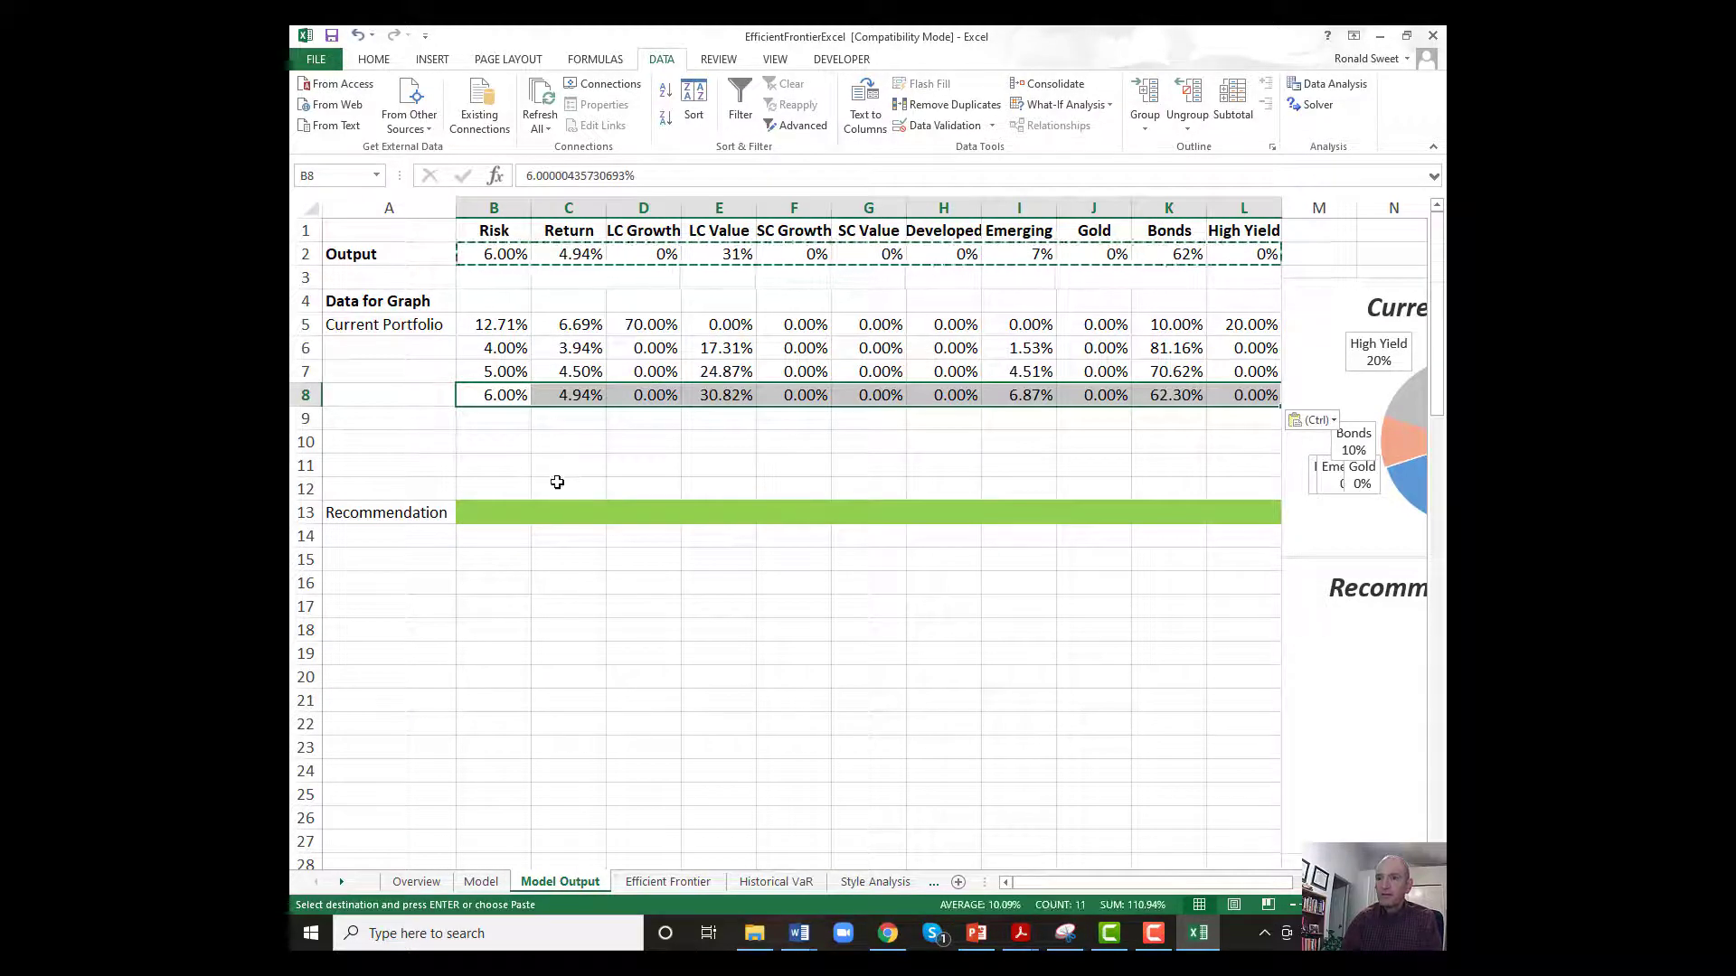
{"action": "left_click", "coordinate": [667, 881]}
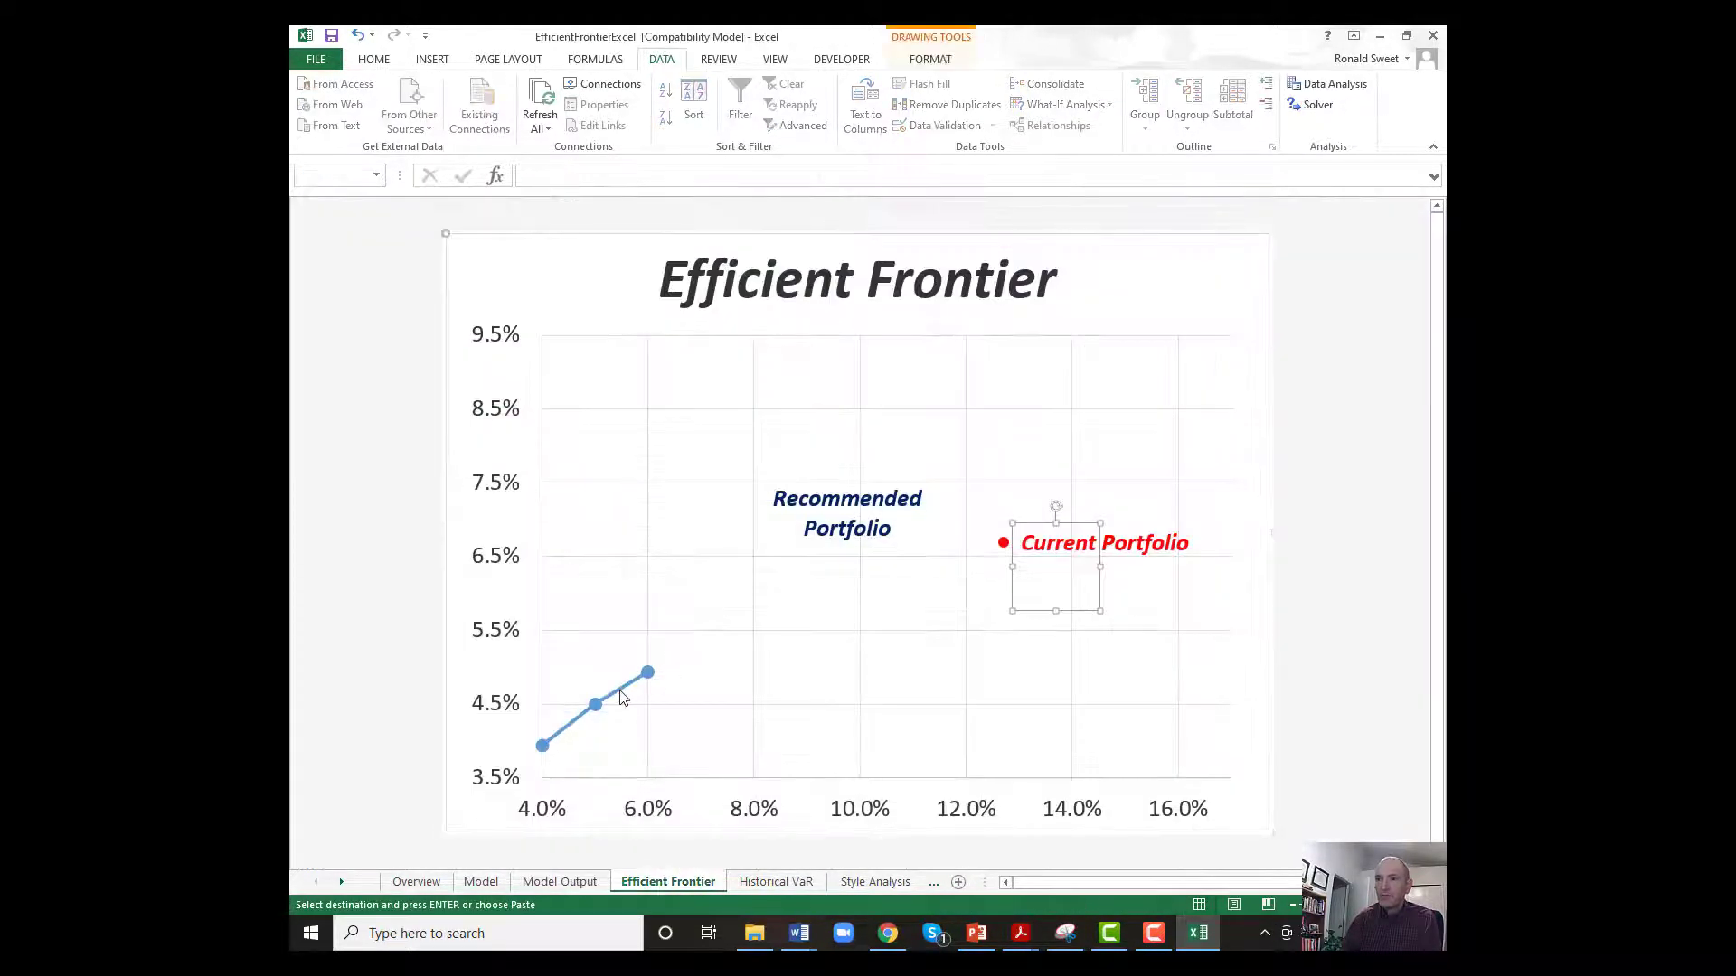
Set the Model sheet's Target Risk in E17 to 7%, run Solver and keep its solution.
{"action": "left_click", "coordinate": [565, 882]}
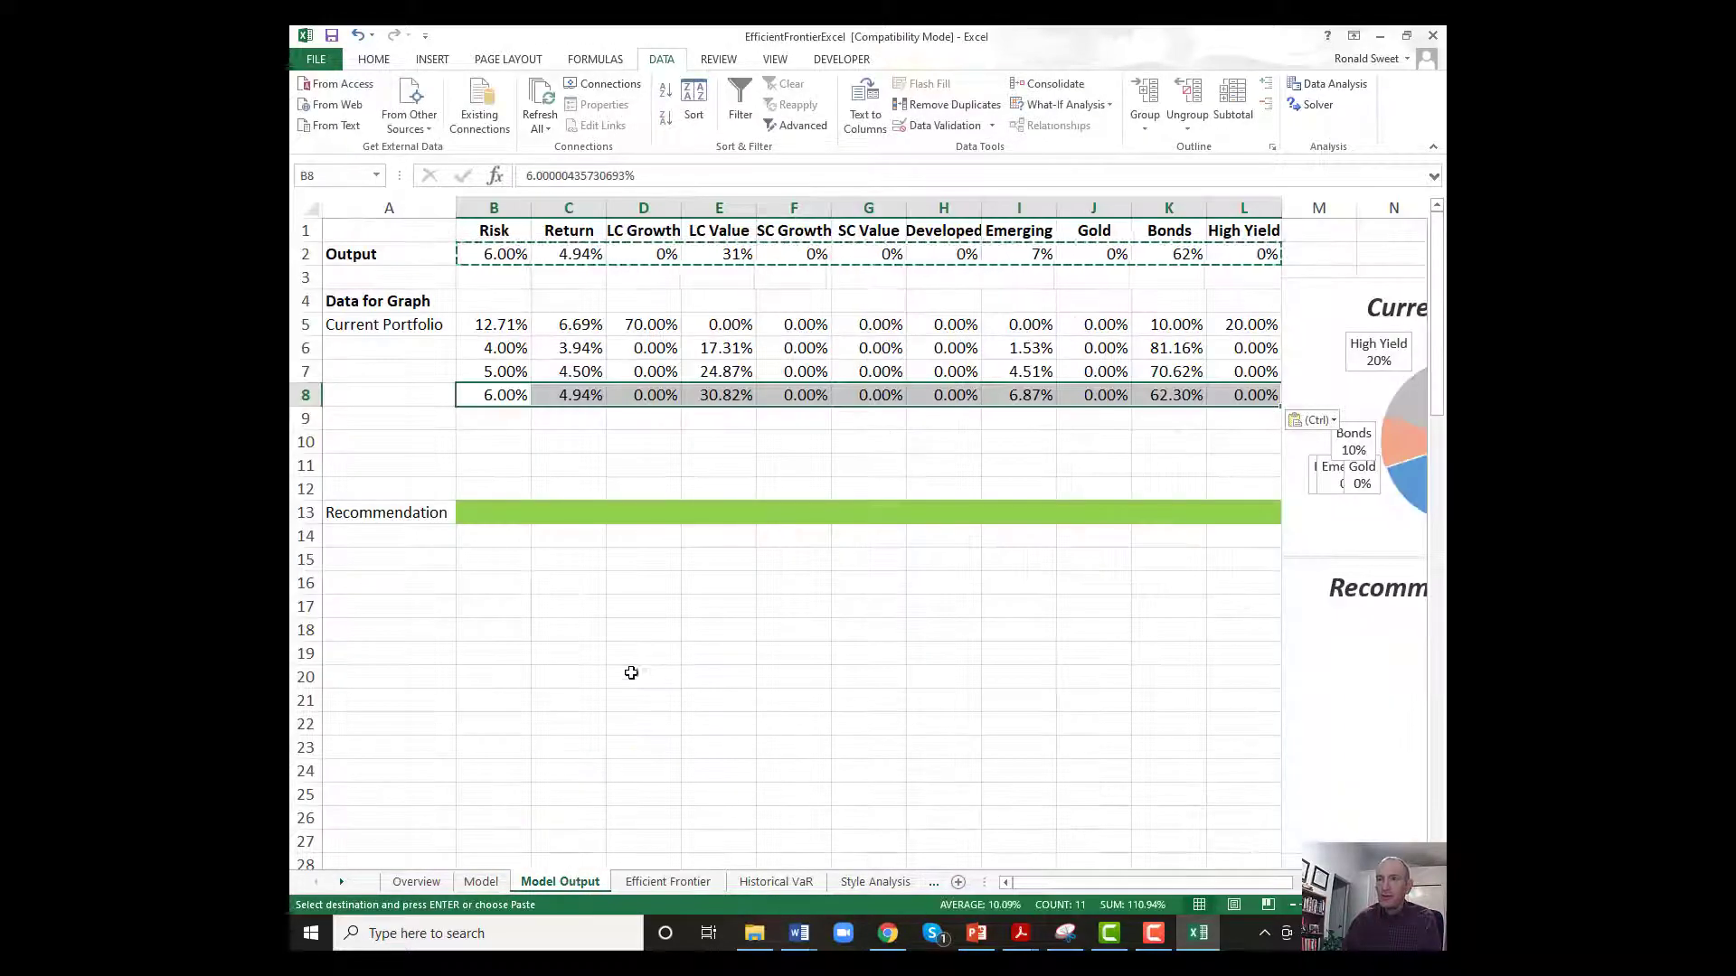
{"action": "left_click", "coordinate": [481, 882]}
{"action": "left_click", "coordinate": [1004, 369]}
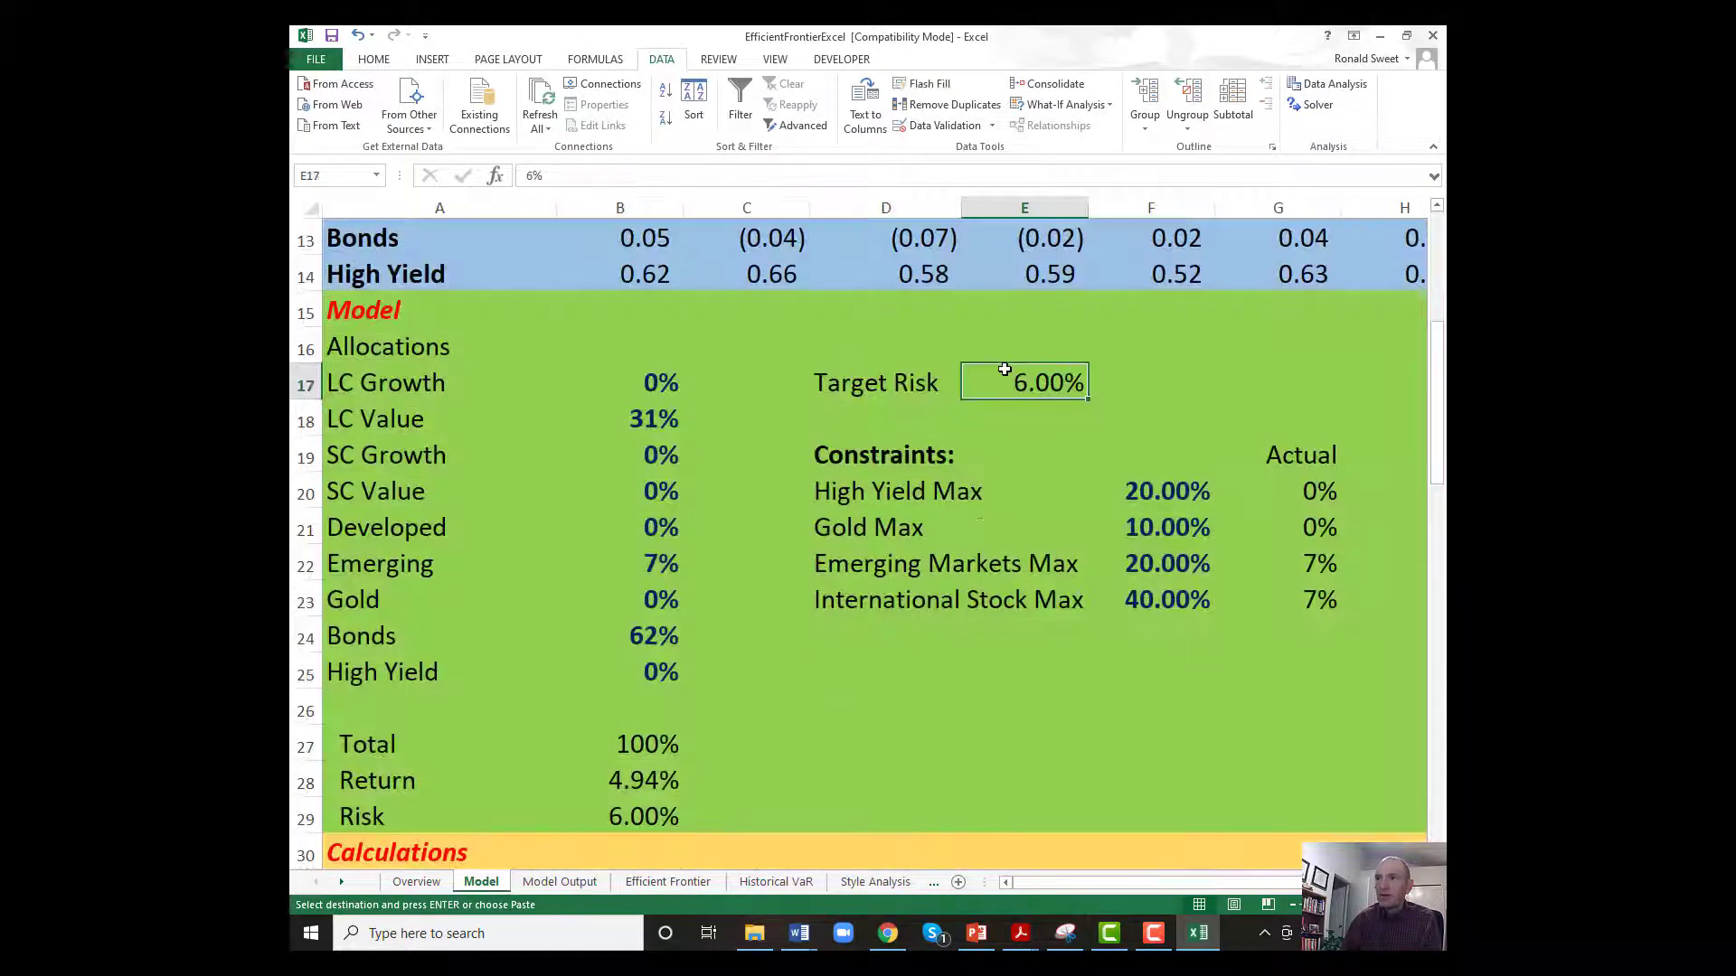
{"action": "type", "text": "7%"}
{"action": "key", "text": "Return"}
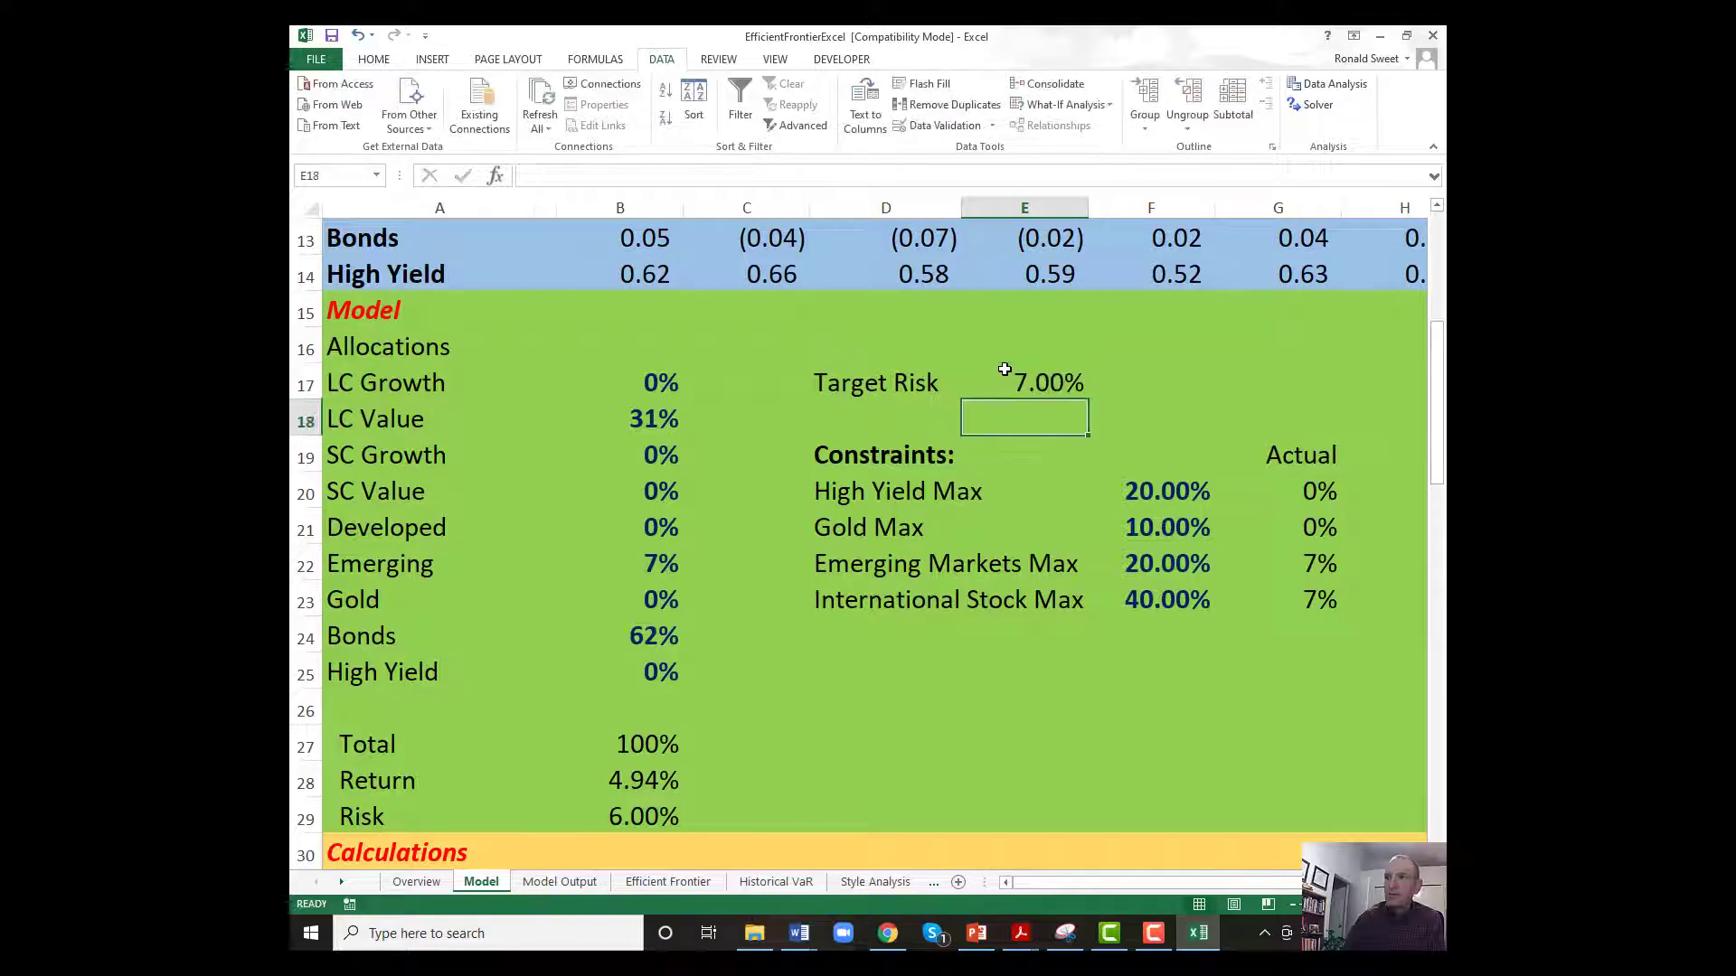
{"action": "left_click", "coordinate": [1307, 116]}
{"action": "left_click", "coordinate": [716, 702]}
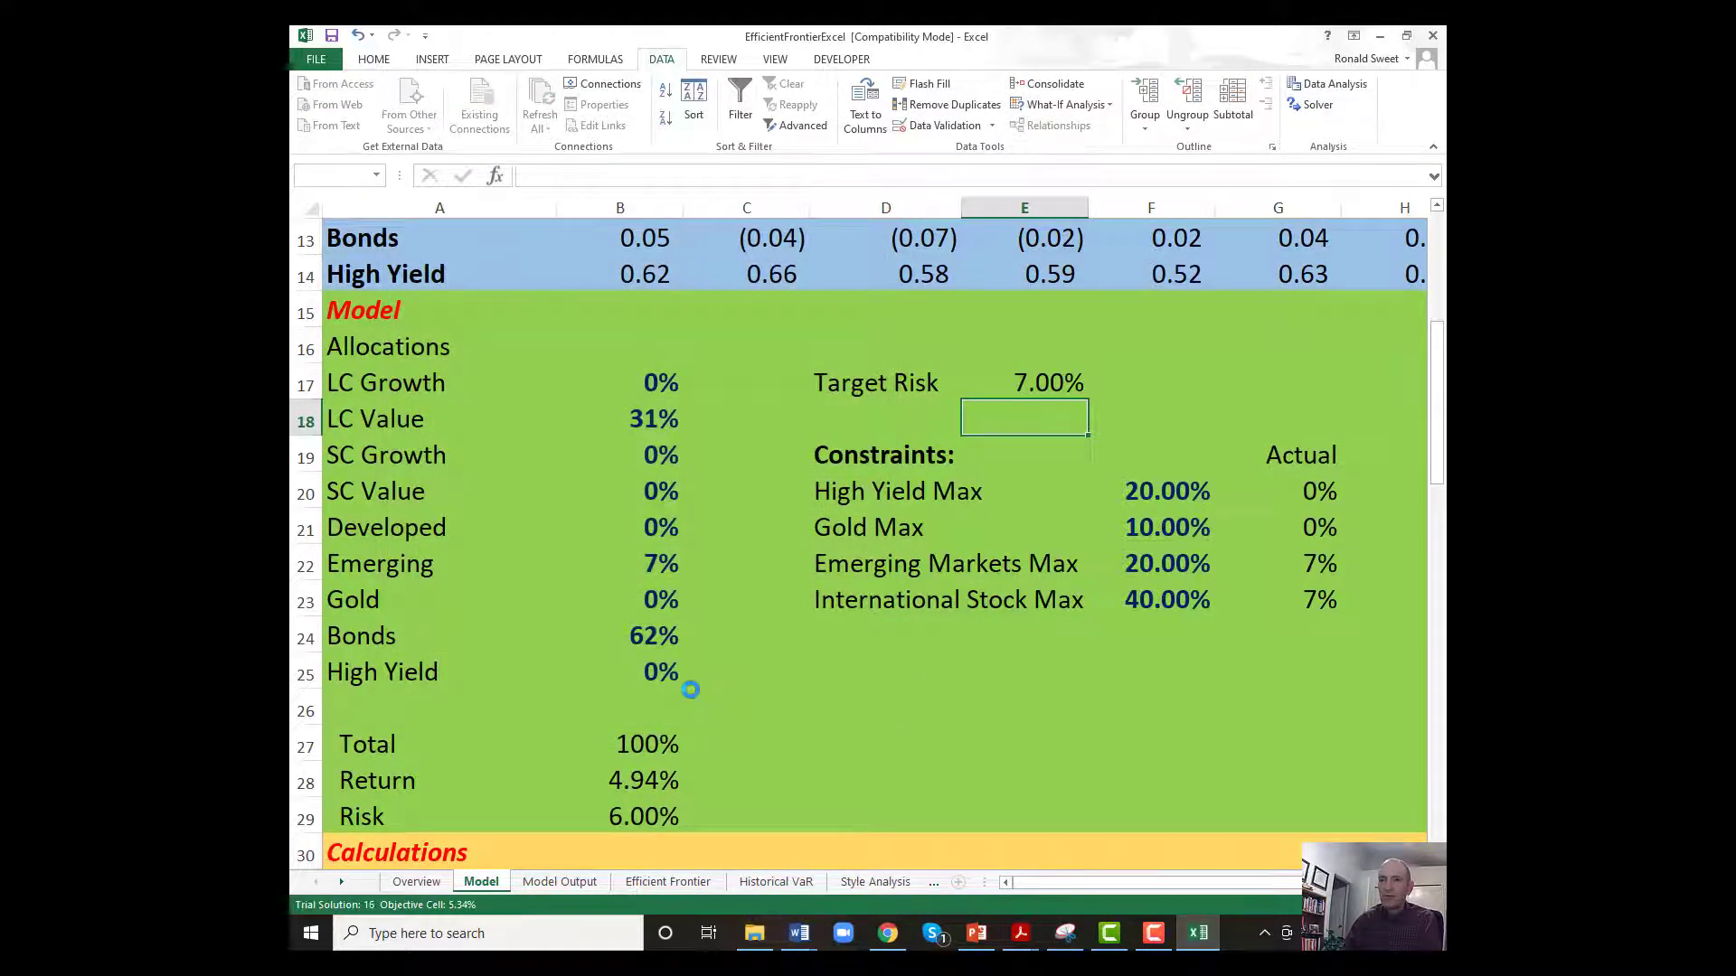
{"action": "left_click", "coordinate": [711, 505]}
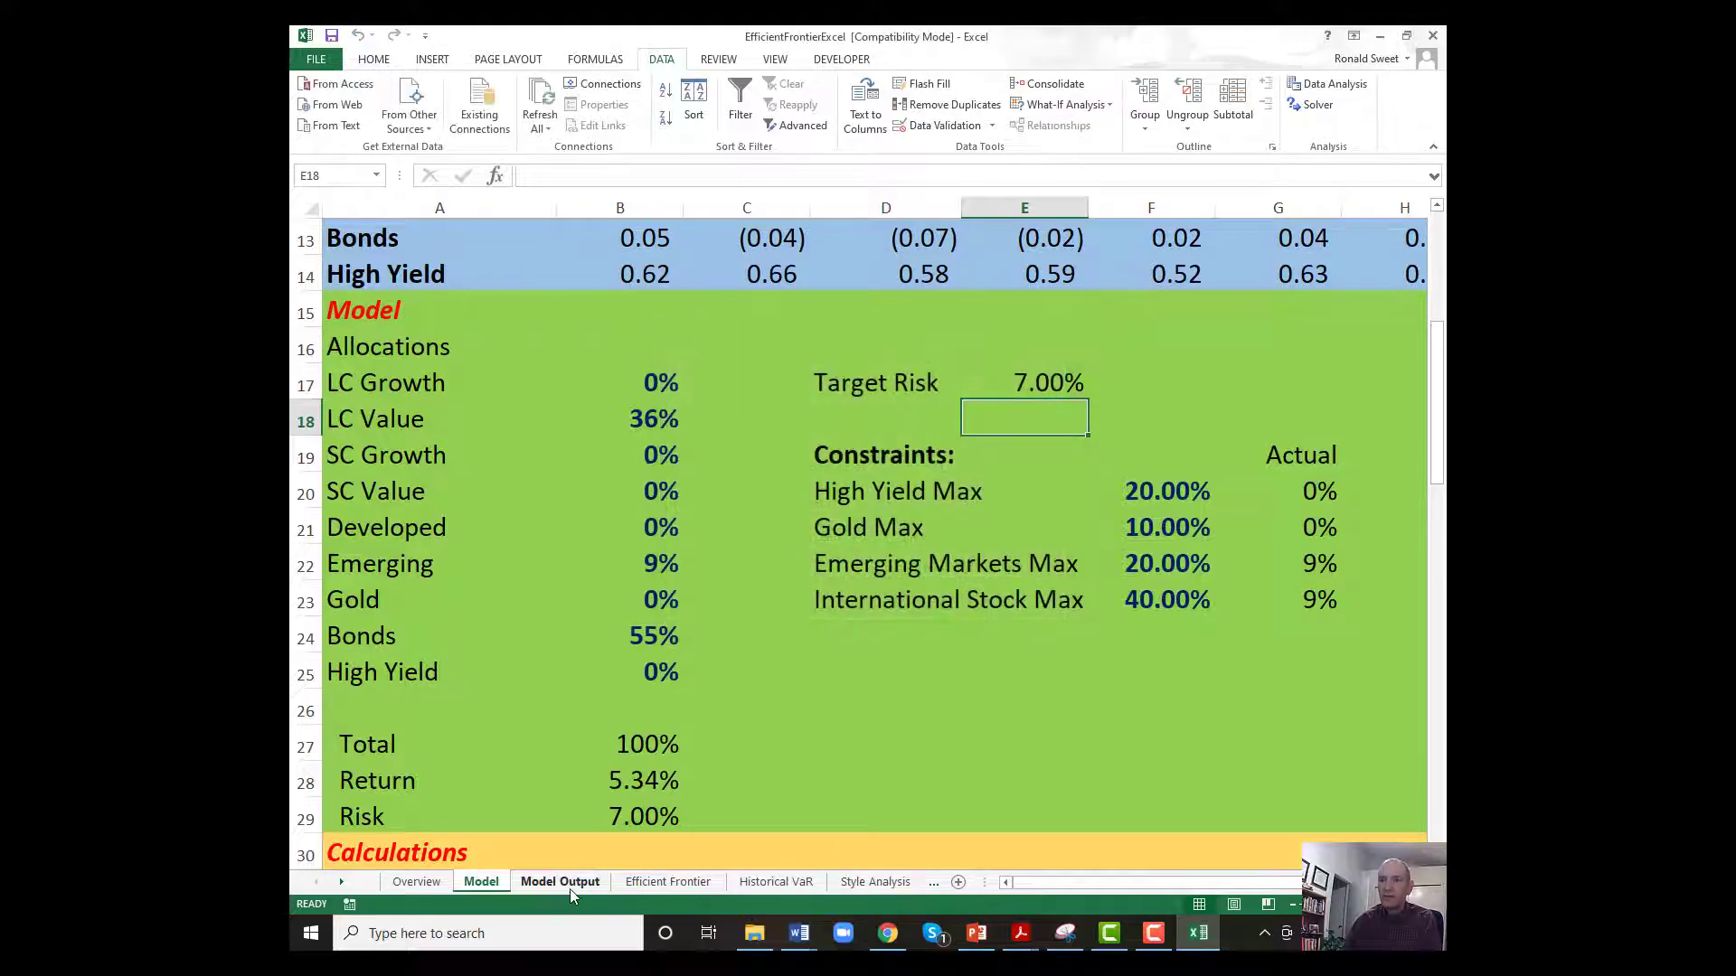
Copy Model Output's B2:L2, paste it as values into the graph data starting at B9, and check the Efficient Frontier chart.
{"action": "left_click", "coordinate": [567, 884]}
{"action": "left_click_drag", "start_coordinate": [497, 262], "coordinate": [1248, 254]}
{"action": "right_click", "coordinate": [901, 255]}
{"action": "left_click", "coordinate": [922, 298]}
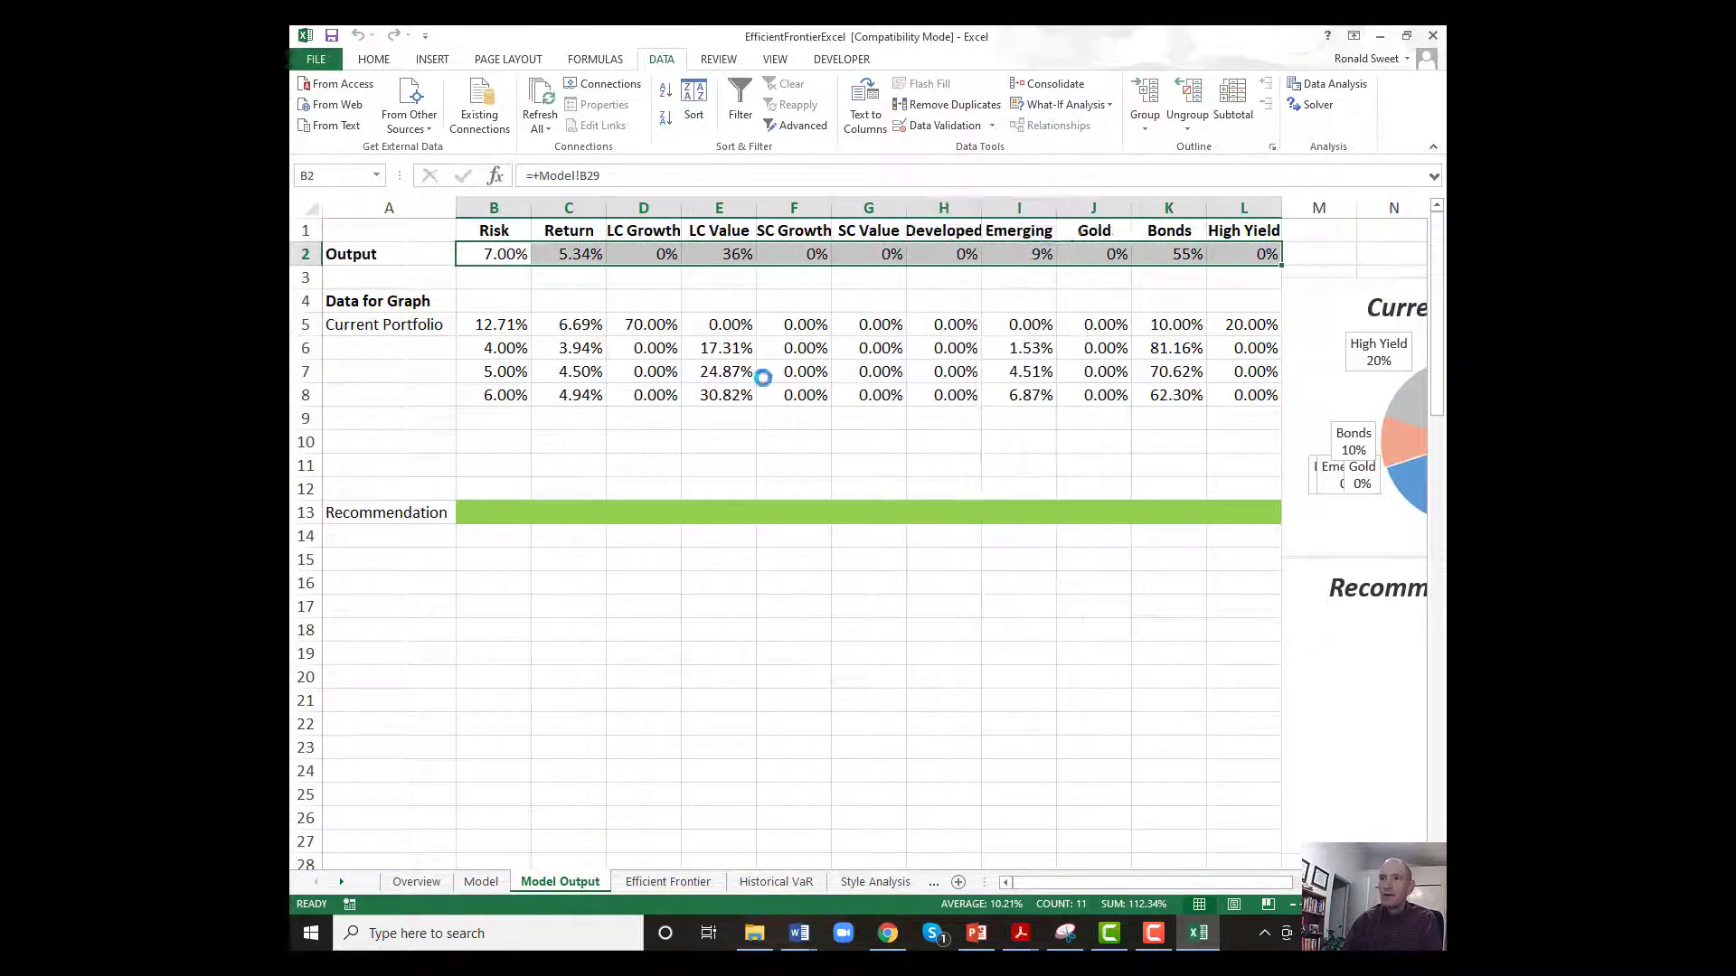
{"action": "left_click", "coordinate": [494, 414]}
{"action": "right_click", "coordinate": [493, 414]}
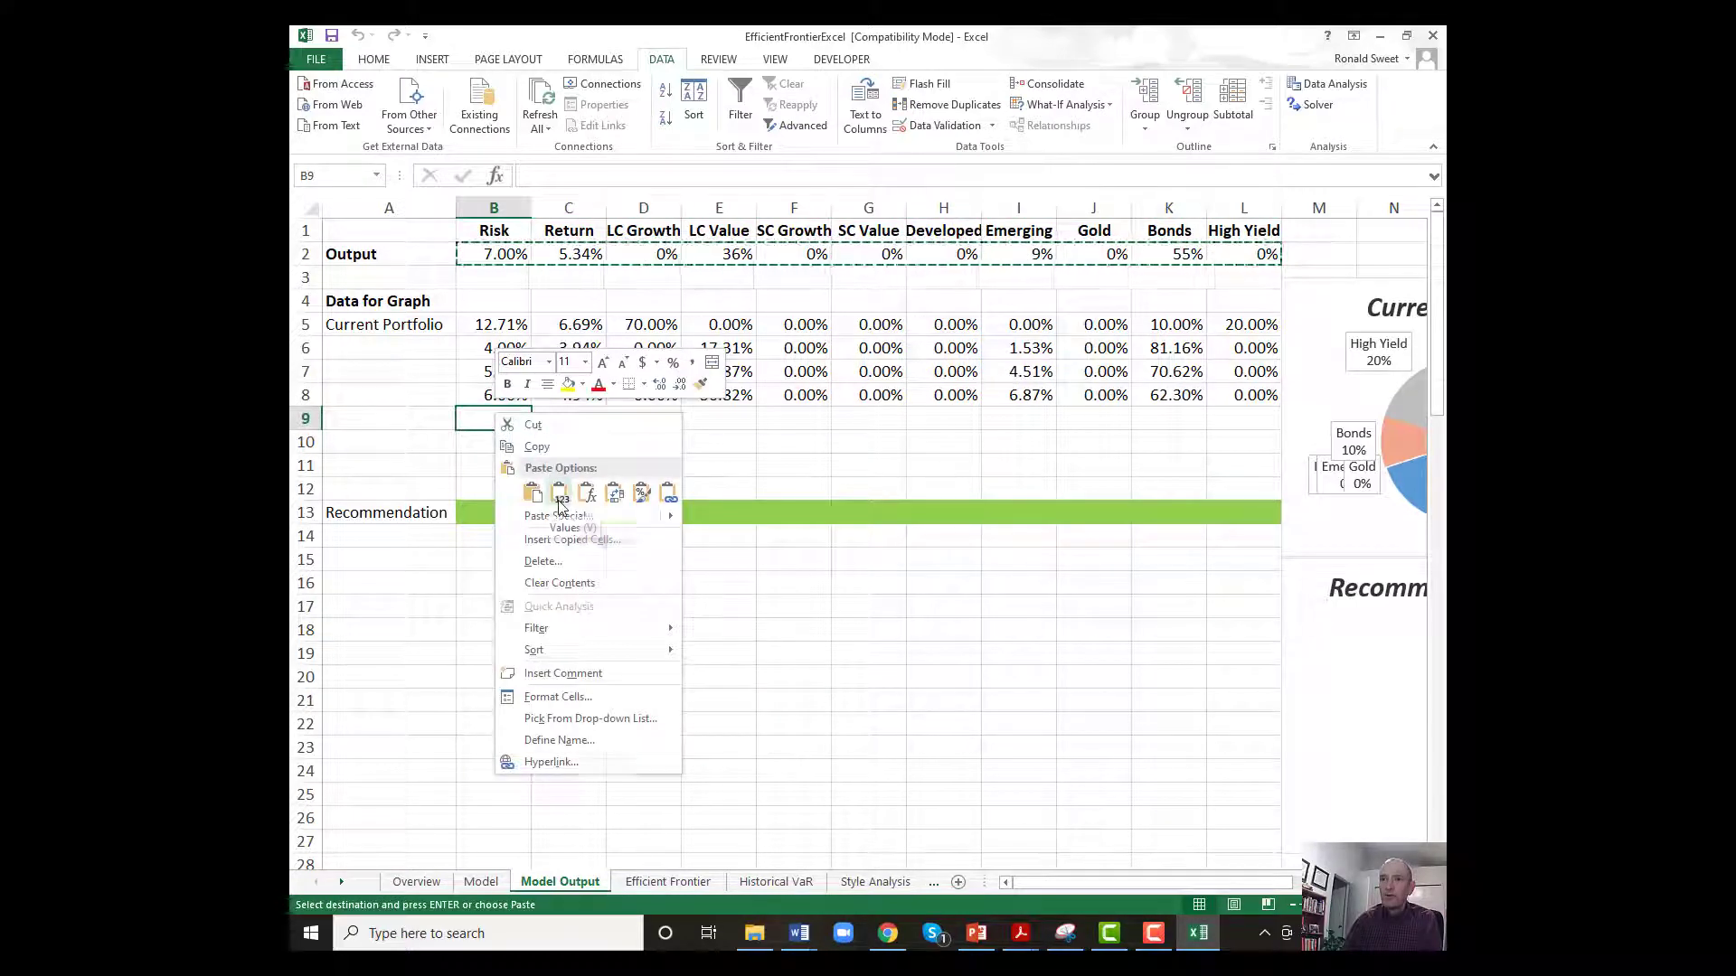
{"action": "left_click", "coordinate": [557, 495]}
{"action": "left_click", "coordinate": [666, 881]}
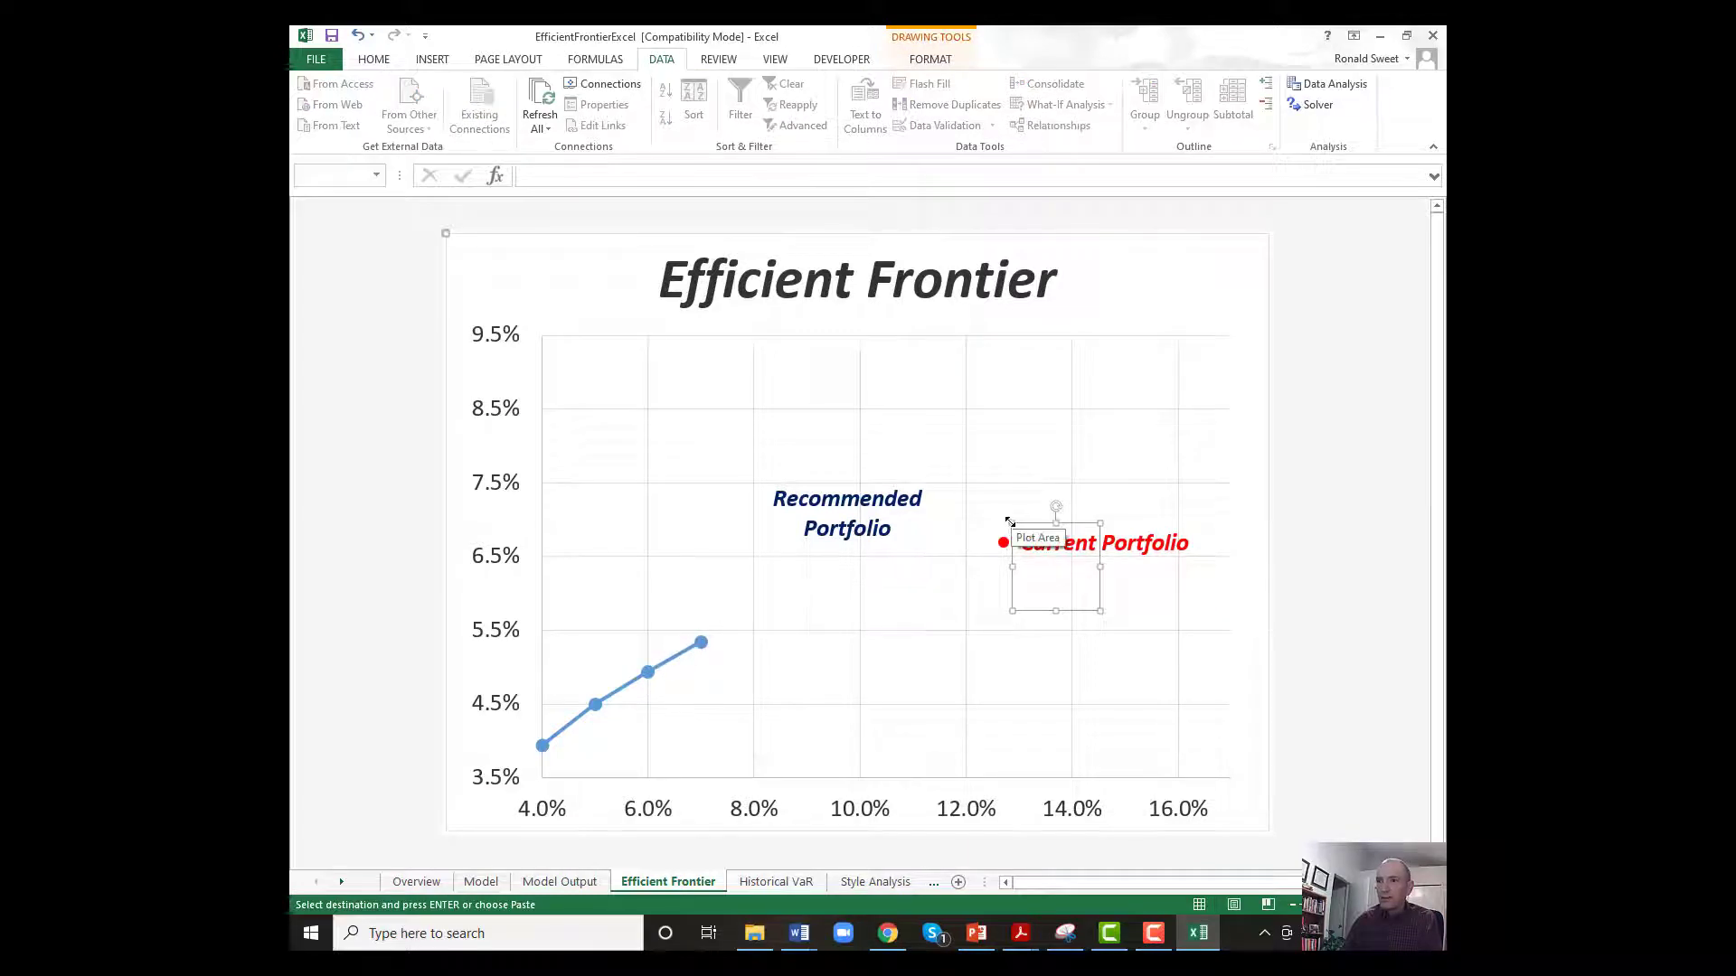
Change the Model sheet's Target Risk in E17 to 8%, solve for maximum return again and keep the Solver solution.
{"action": "left_click", "coordinate": [560, 882]}
{"action": "left_click", "coordinate": [482, 881]}
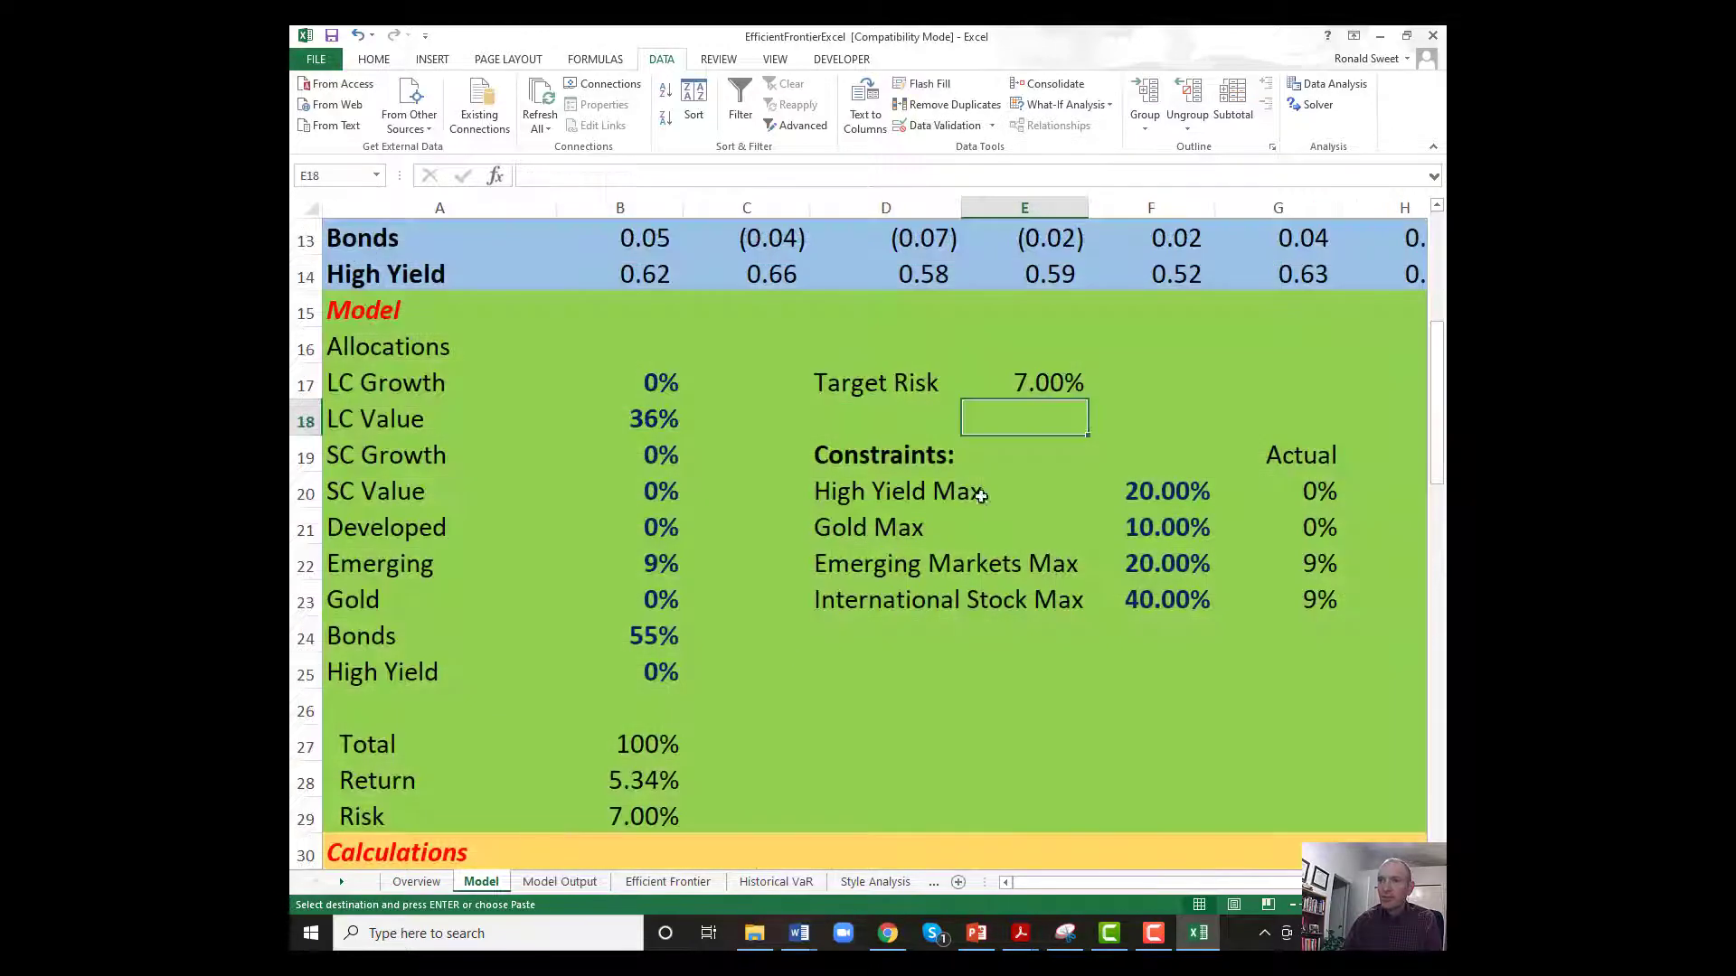
{"action": "left_click", "coordinate": [1029, 383]}
{"action": "type", "text": "8"}
{"action": "key", "text": "Return"}
{"action": "left_click", "coordinate": [1028, 384]}
{"action": "left_click", "coordinate": [1313, 105]}
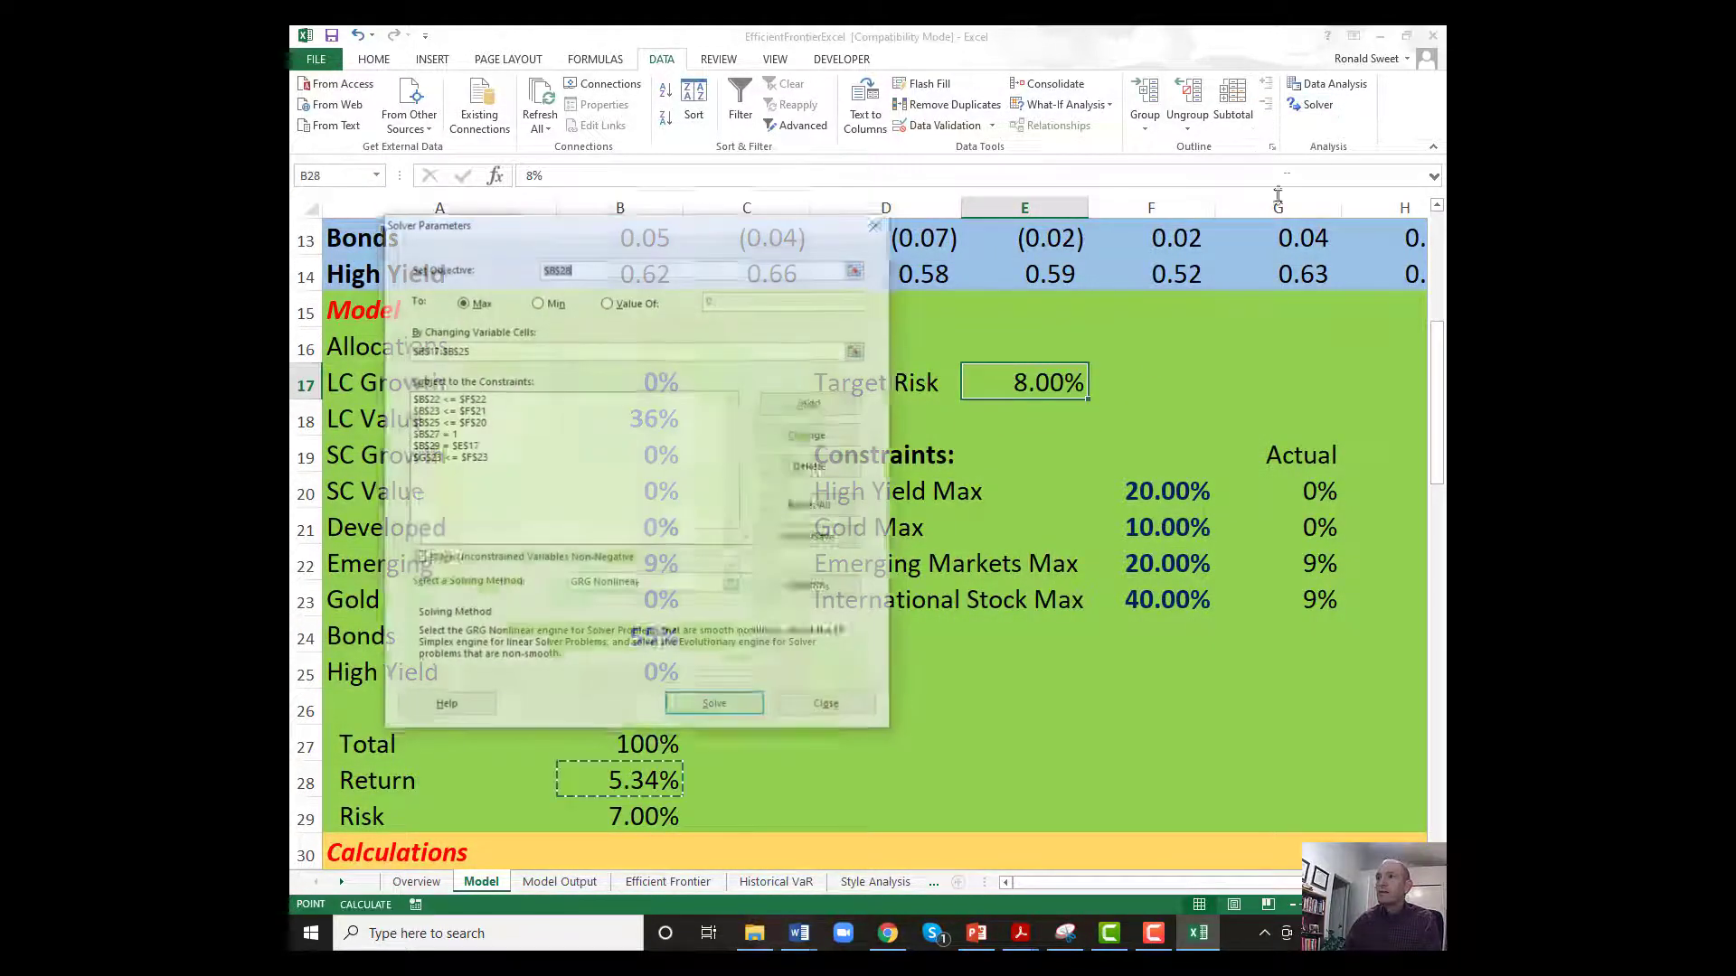
{"action": "left_click", "coordinate": [715, 707]}
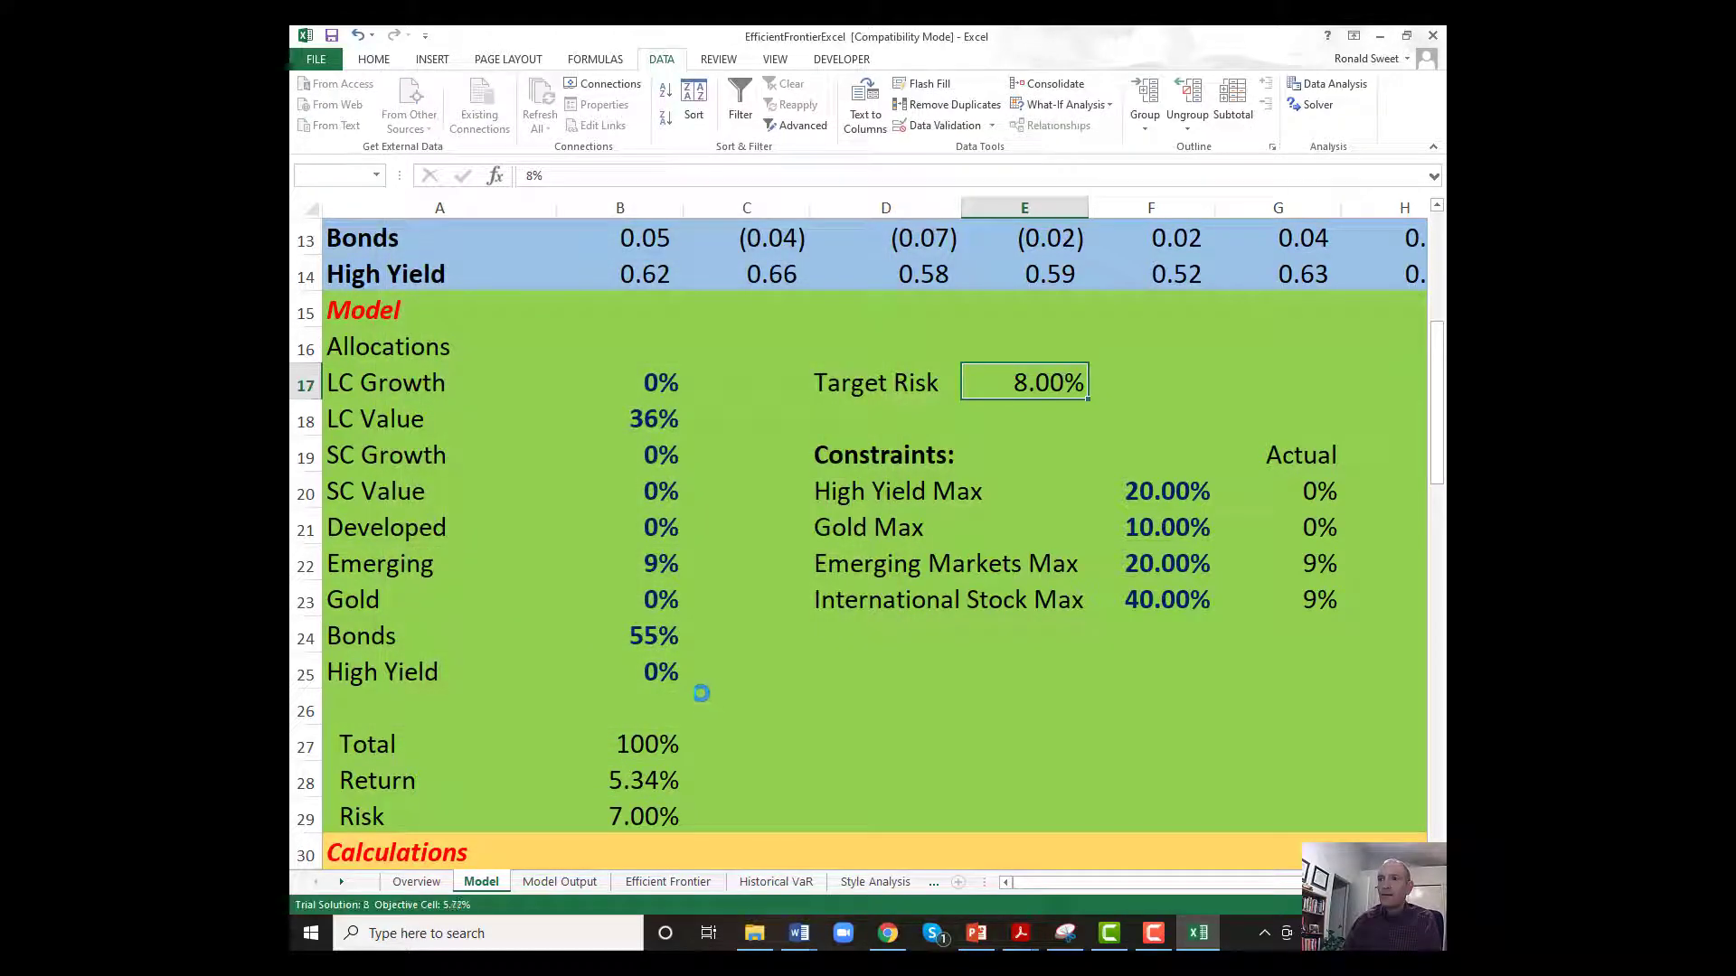
{"action": "left_click", "coordinate": [707, 502]}
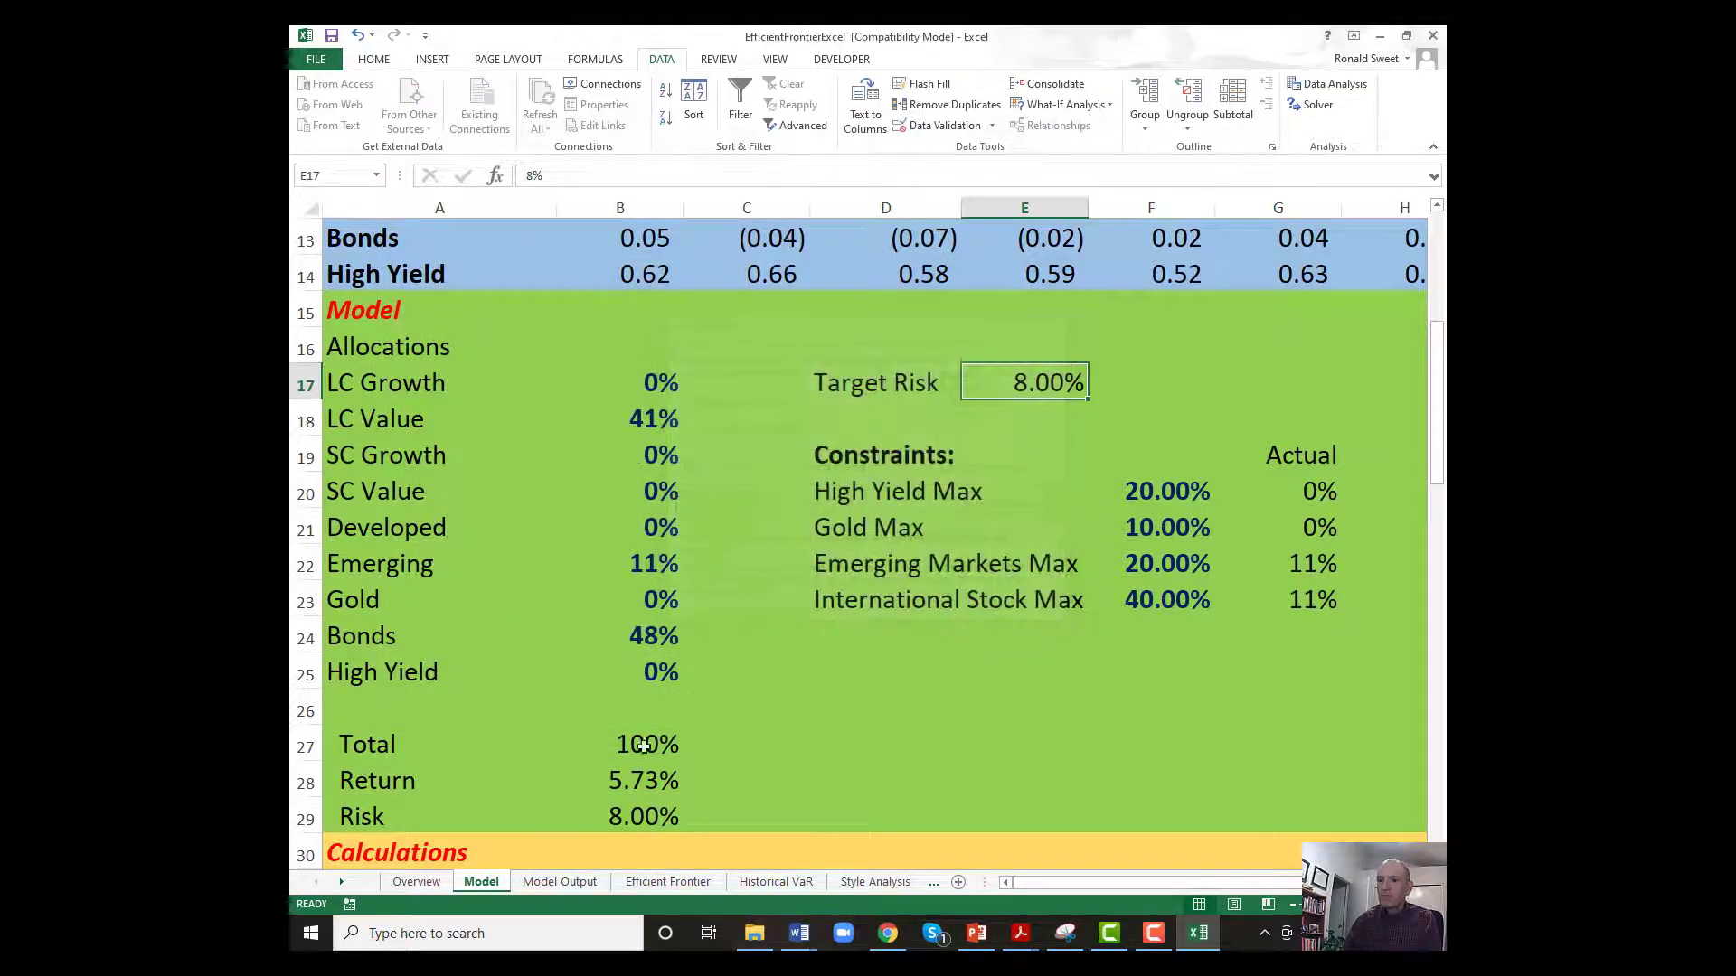
Copy Model Output's B2:L2 and paste it as values into the graph data starting at B10.
{"action": "left_click", "coordinate": [570, 882]}
{"action": "left_click_drag", "start_coordinate": [484, 256], "coordinate": [1244, 255]}
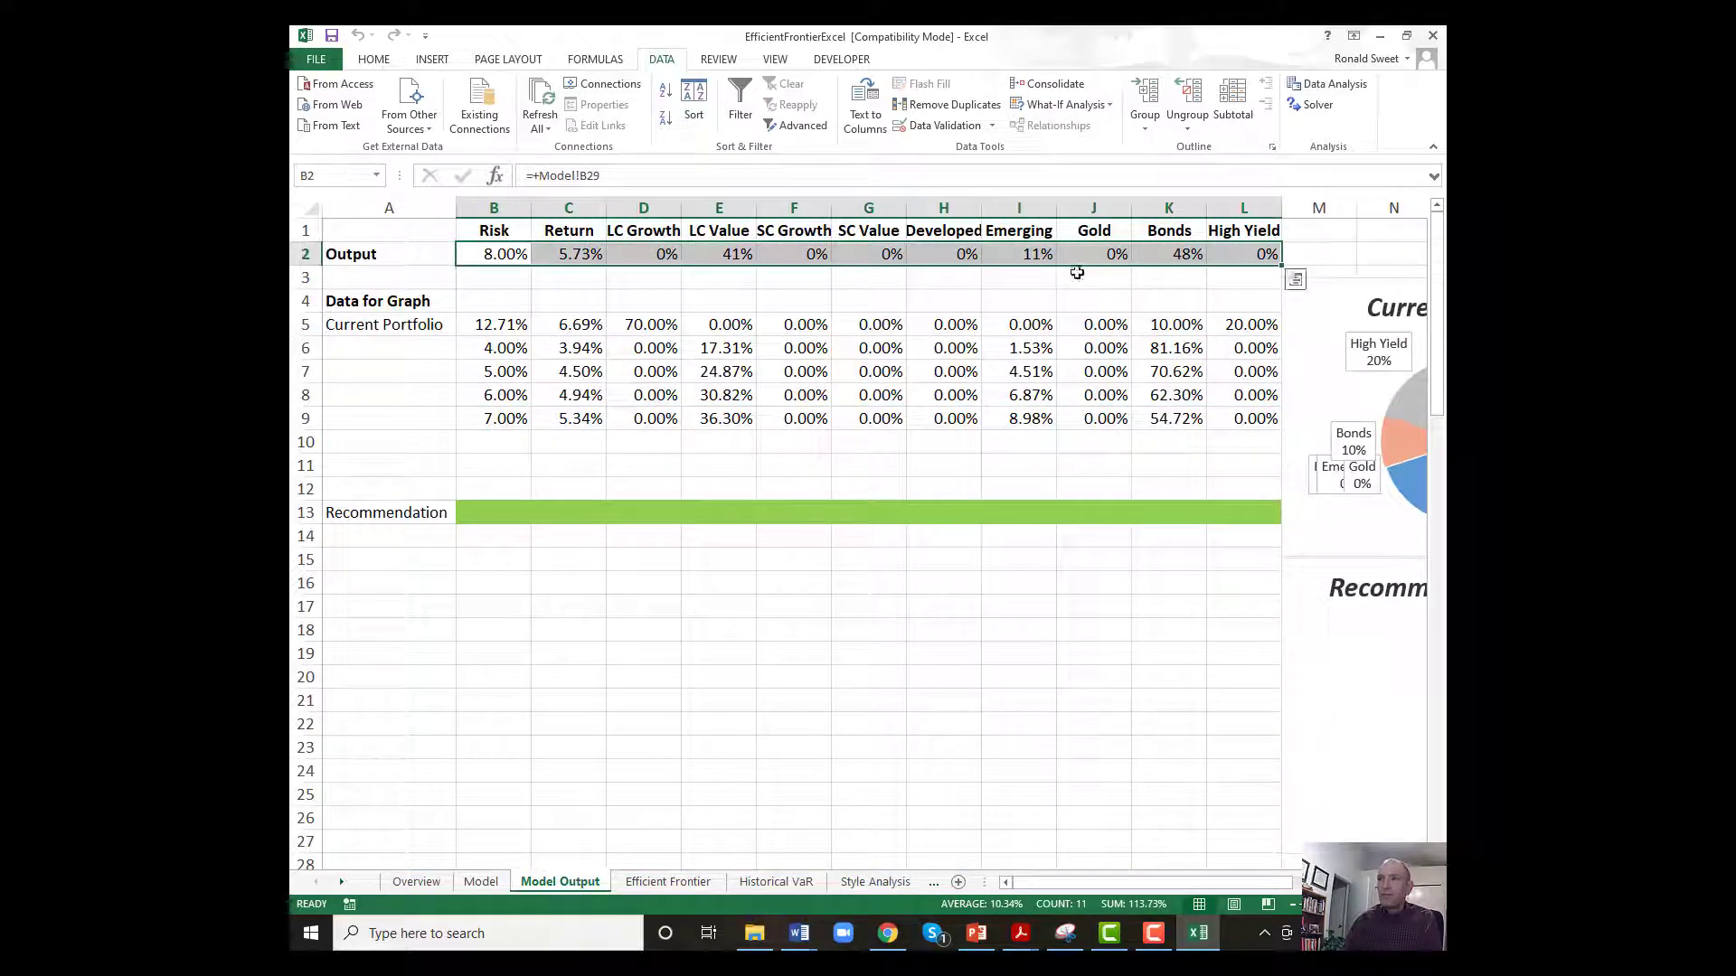
{"action": "right_click", "coordinate": [478, 256]}
{"action": "left_click", "coordinate": [522, 291]}
{"action": "left_click", "coordinate": [491, 440]}
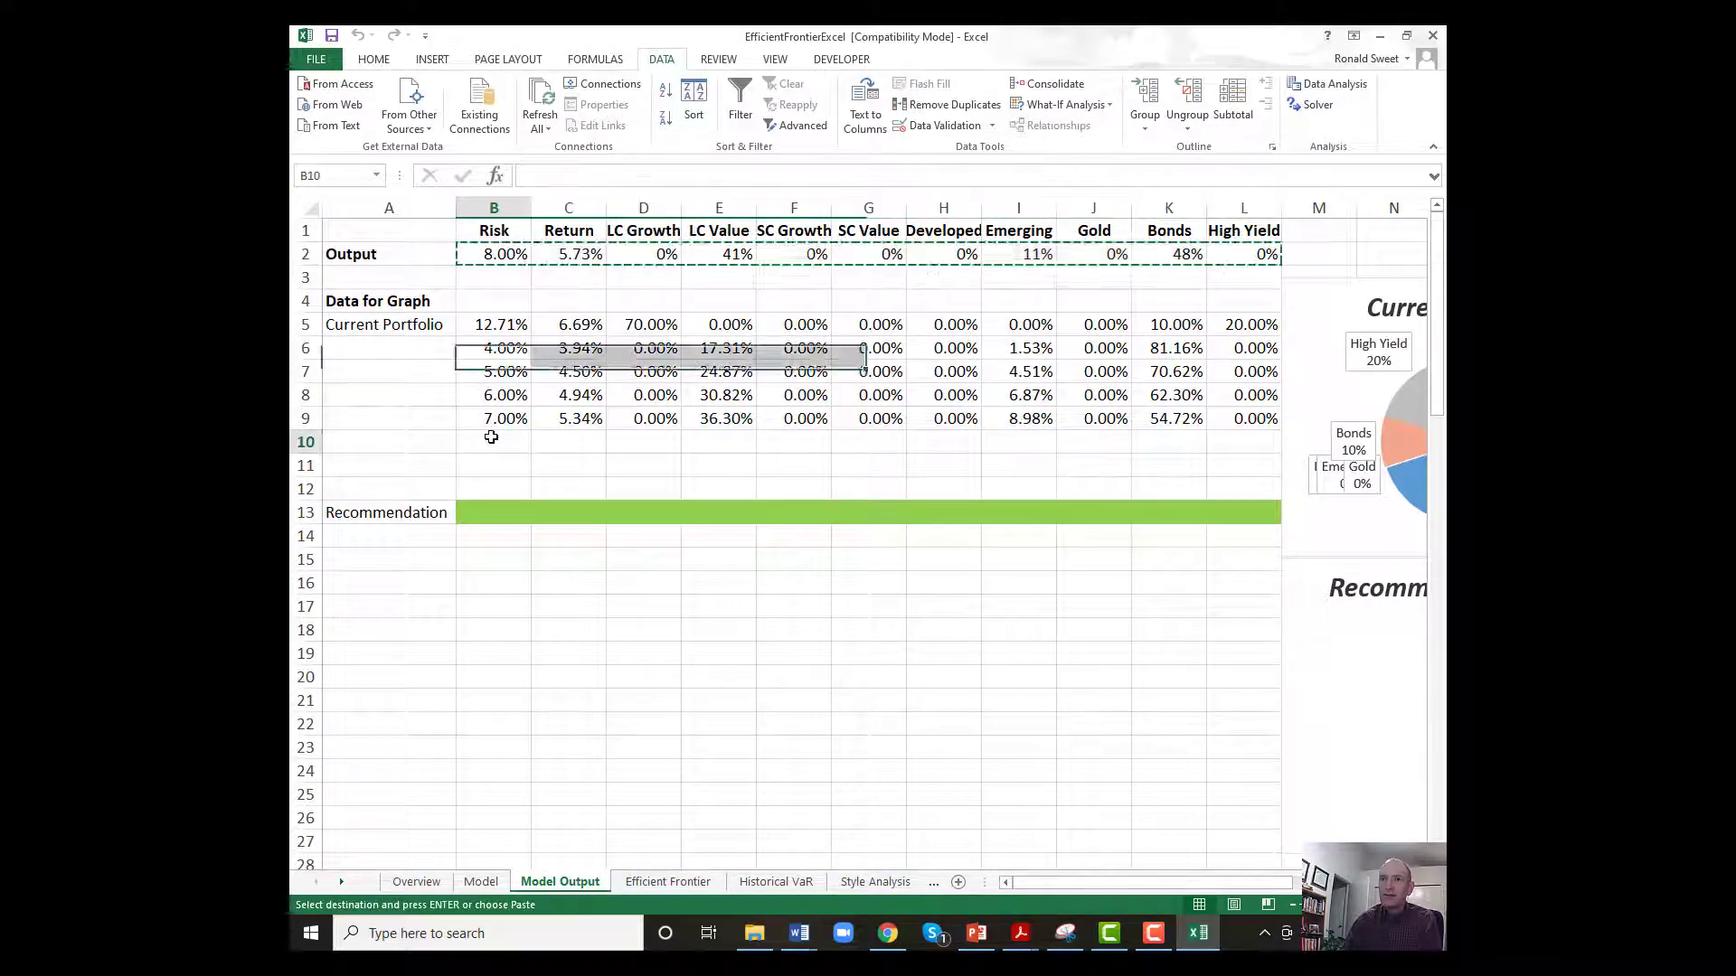
{"action": "right_click", "coordinate": [492, 440]}
{"action": "left_click", "coordinate": [555, 516]}
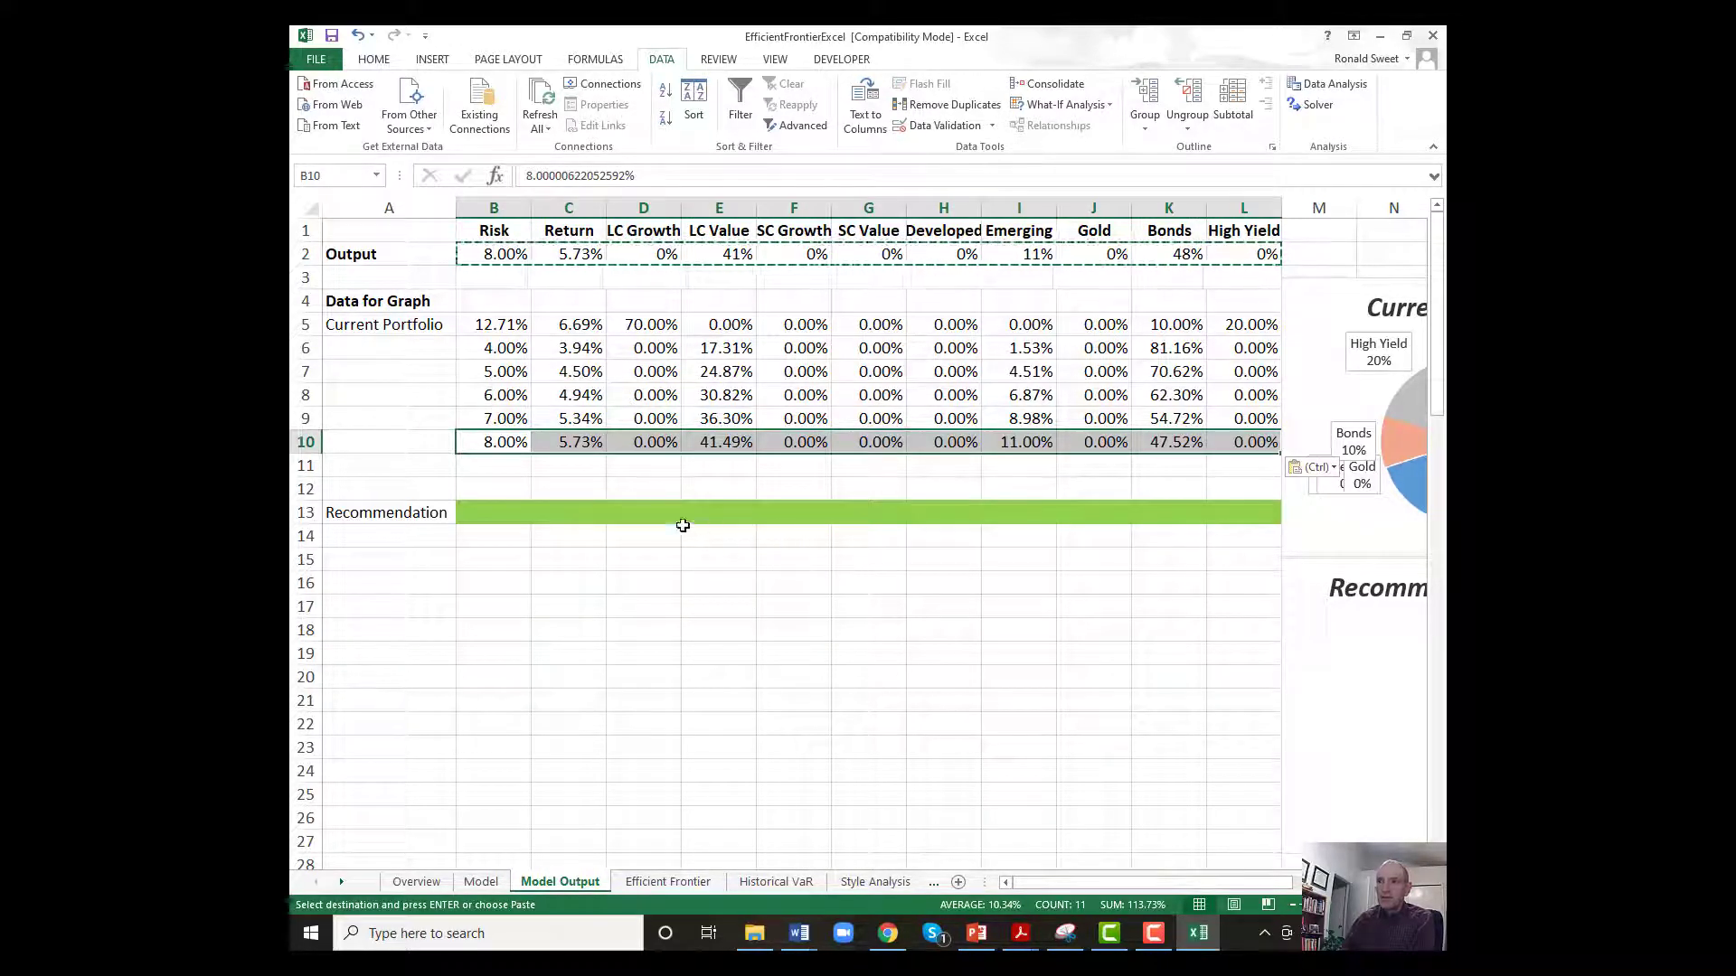
Examine the Recommendation row, the Current Portfolio's risk and the remaining empty graph data rows, and view the Efficient Frontier chart.
{"action": "left_click_drag", "start_coordinate": [380, 511], "coordinate": [1273, 510]}
{"action": "left_click", "coordinate": [489, 512]}
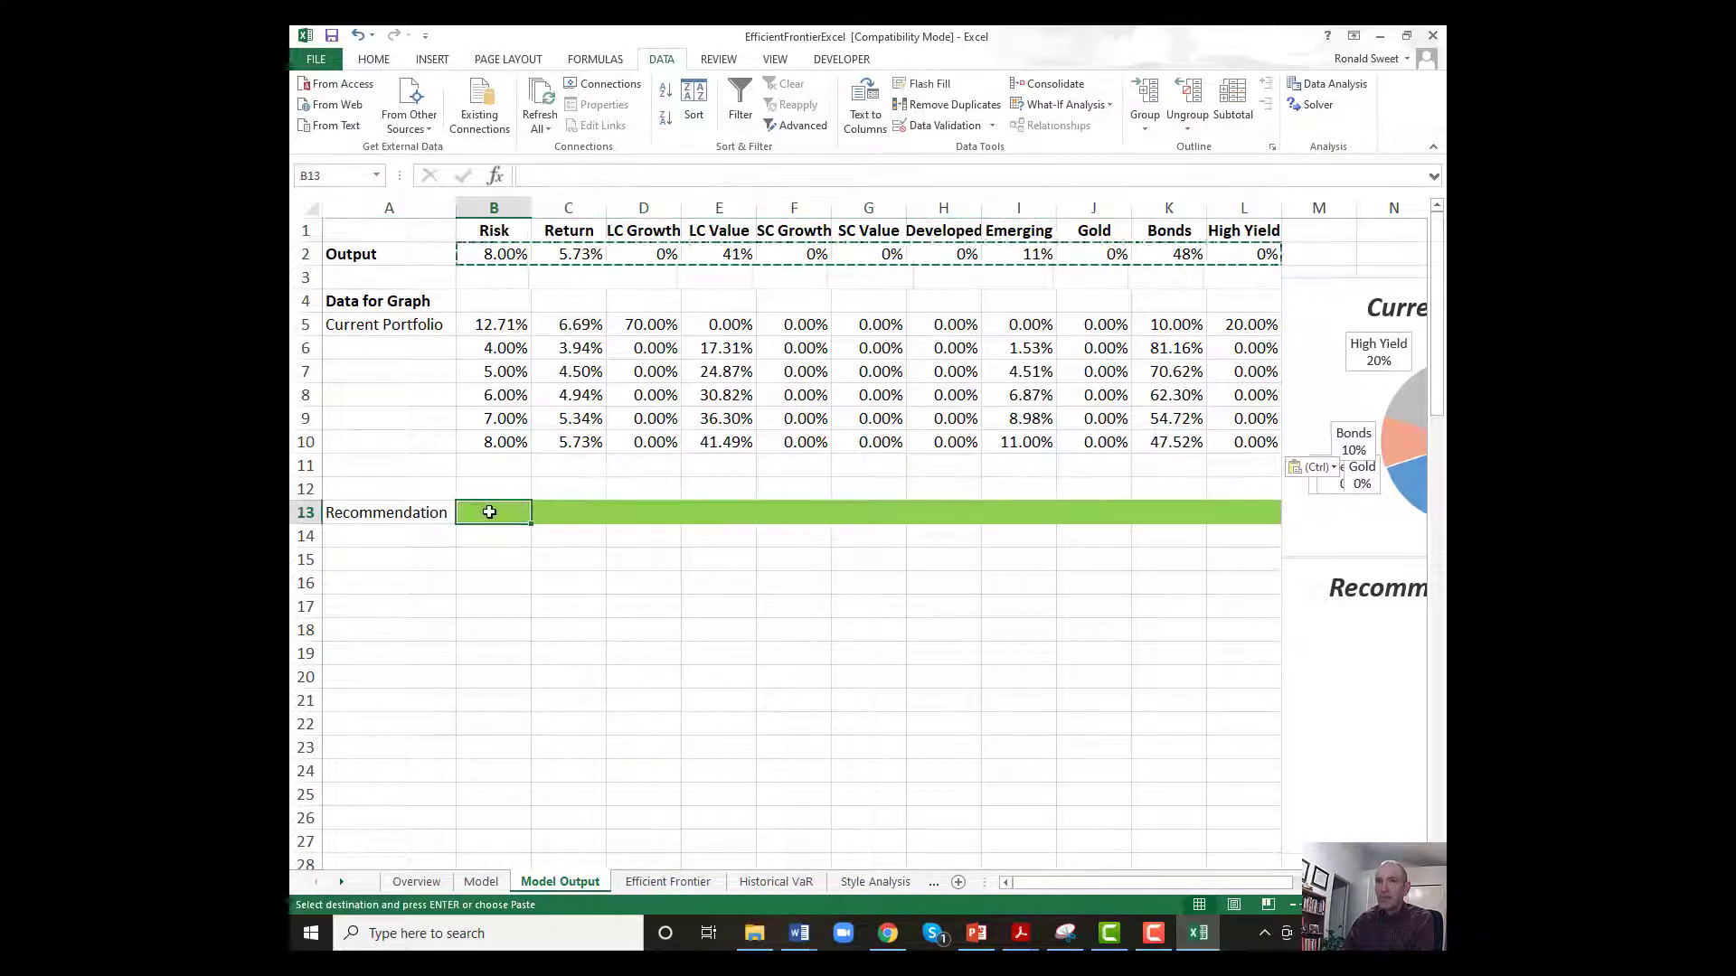
{"action": "left_click", "coordinate": [390, 410]}
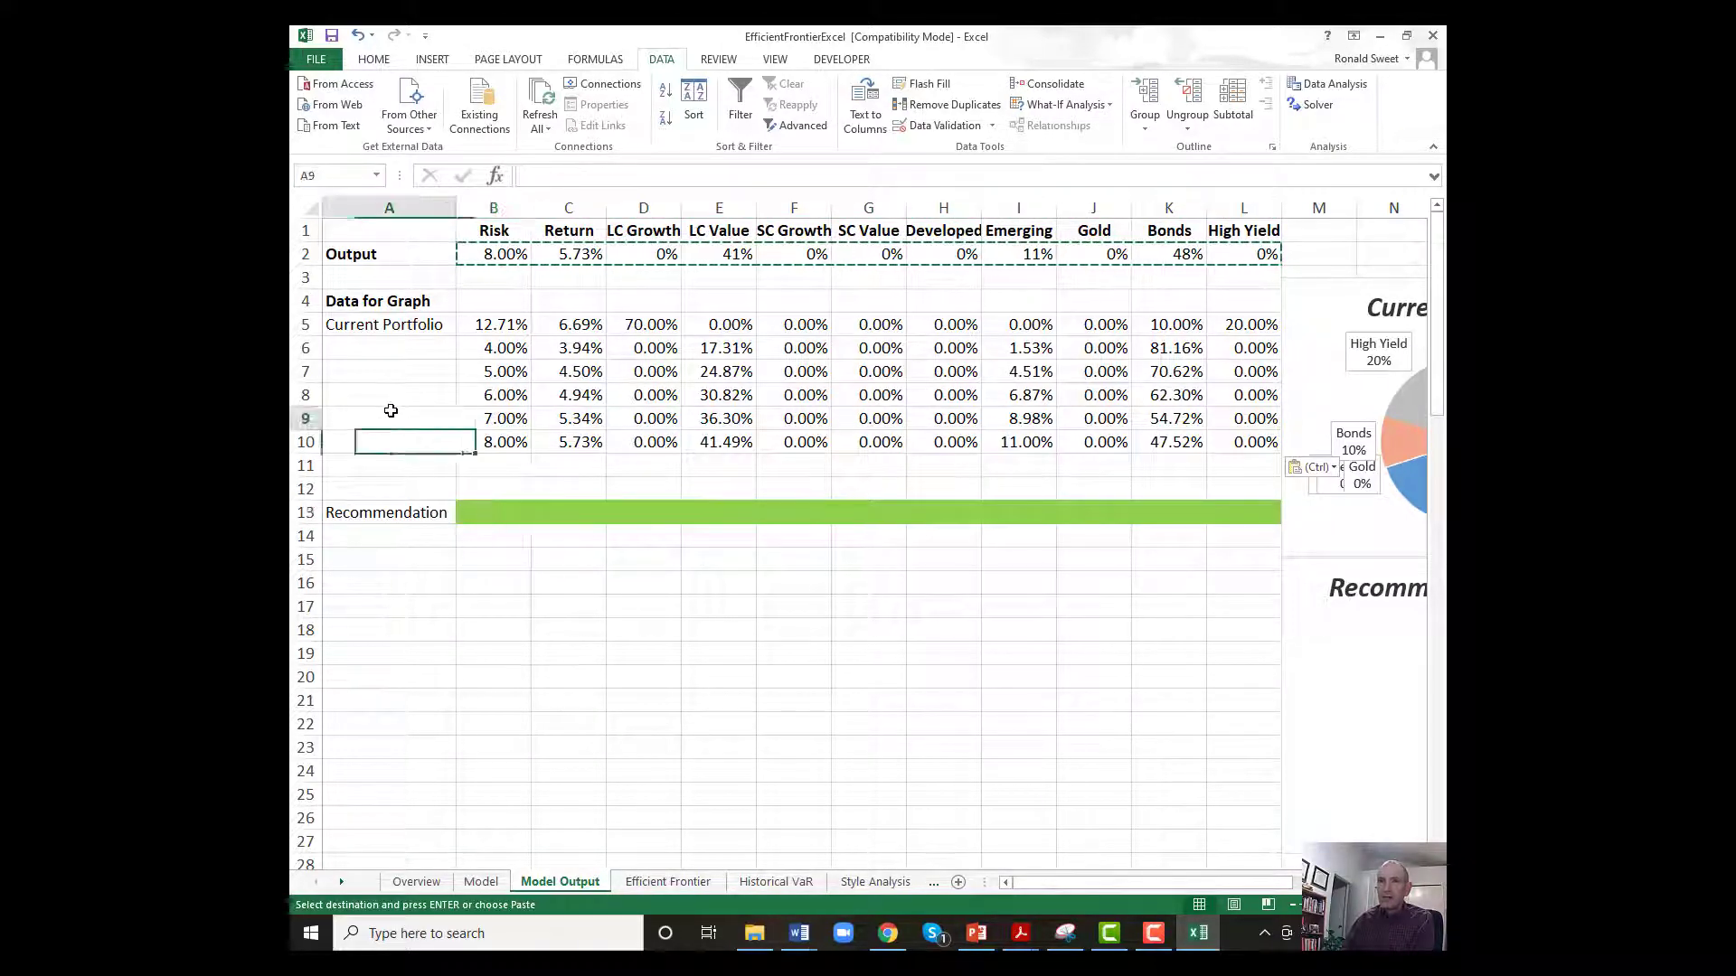
{"action": "left_click", "coordinate": [499, 327]}
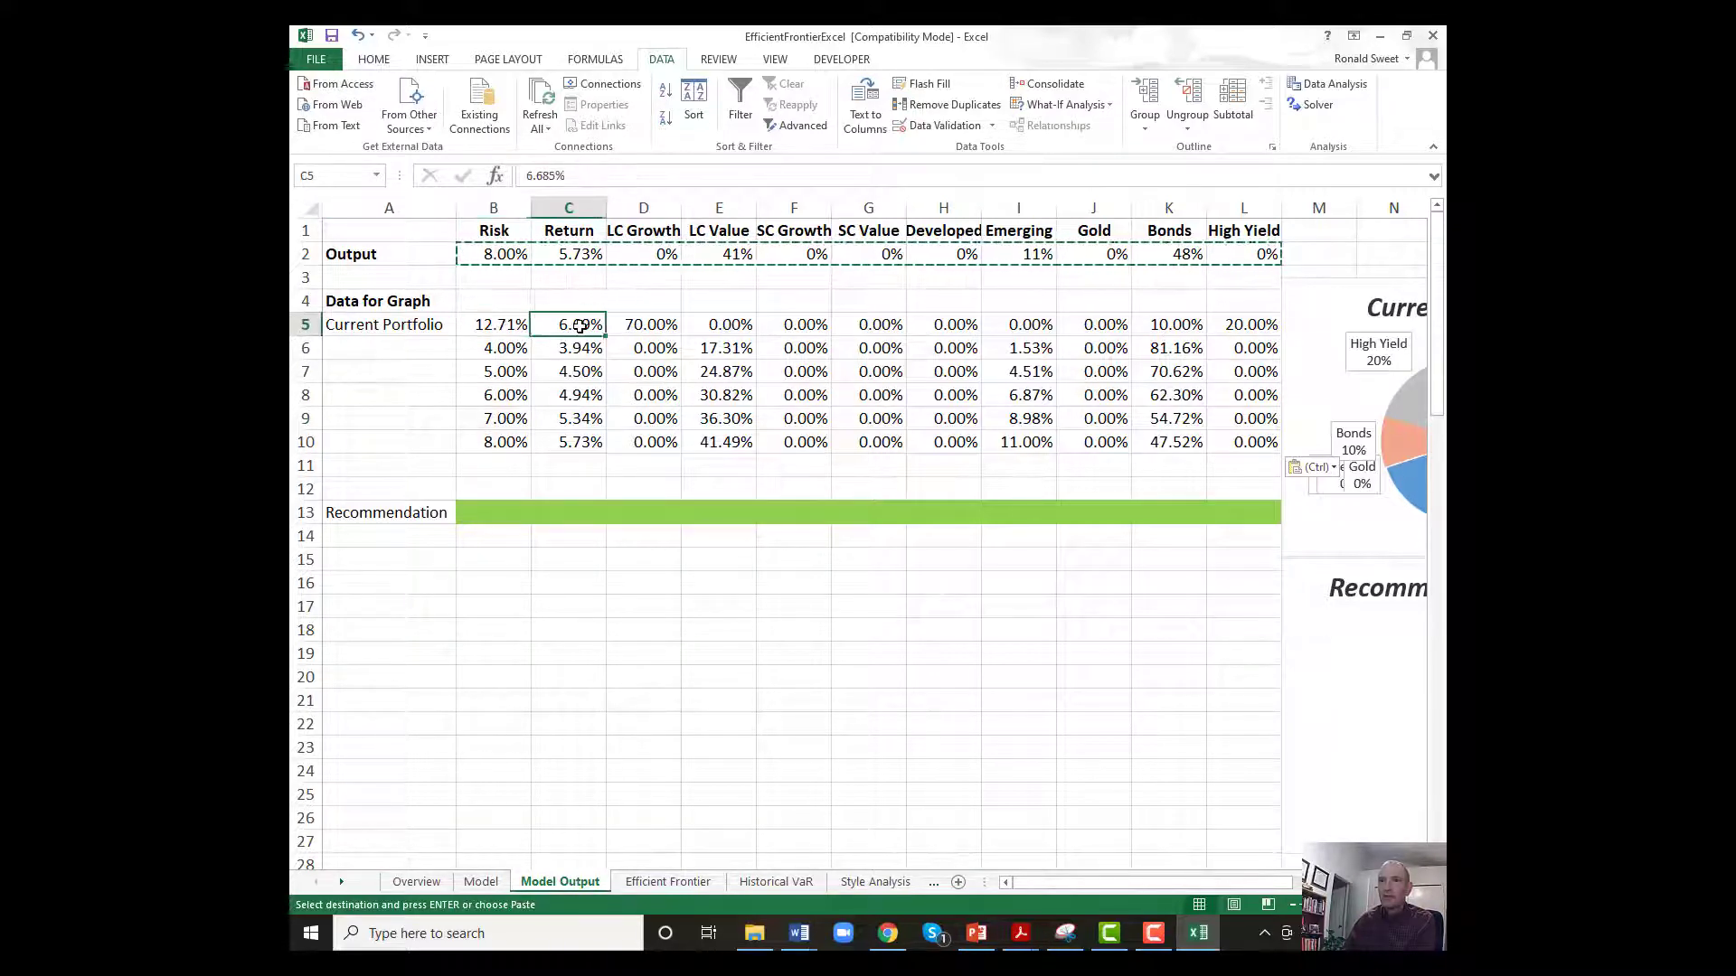
{"action": "left_click", "coordinate": [481, 464]}
{"action": "left_click", "coordinate": [481, 492]}
{"action": "left_click", "coordinate": [483, 514]}
{"action": "left_click", "coordinate": [481, 537]}
{"action": "left_click", "coordinate": [475, 509]}
{"action": "left_click", "coordinate": [483, 491]}
{"action": "left_click_drag", "start_coordinate": [407, 515], "coordinate": [1320, 506]}
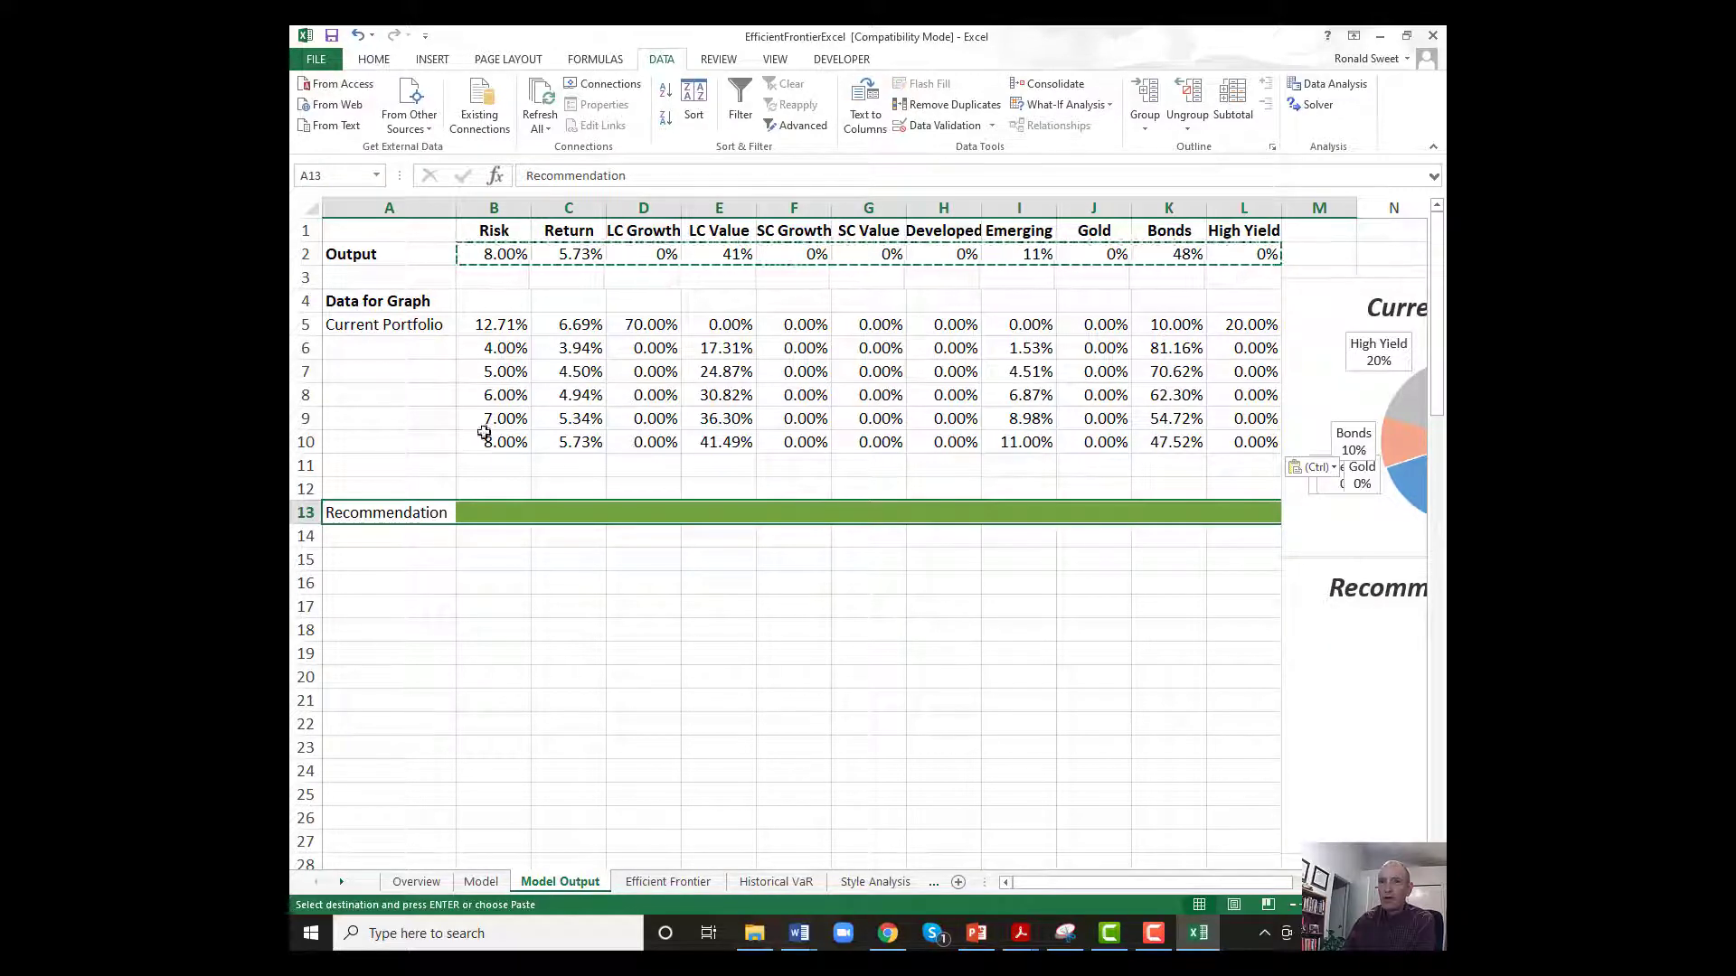
{"action": "left_click", "coordinate": [483, 463]}
{"action": "left_click", "coordinate": [668, 881]}
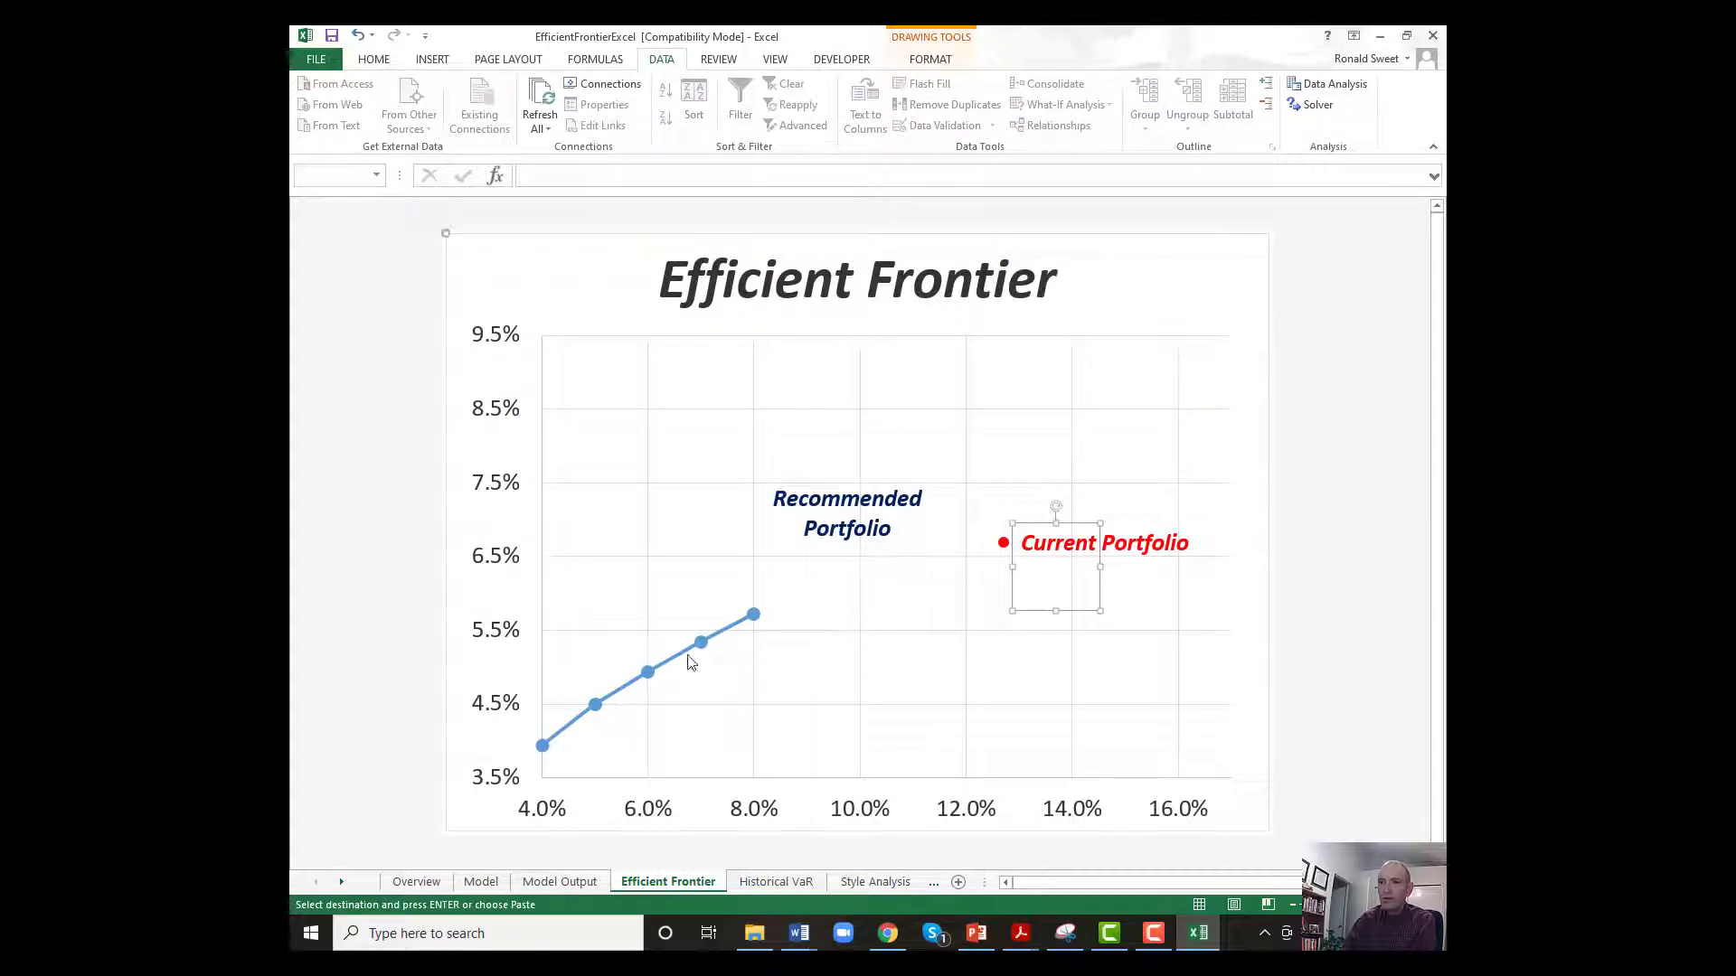
Review the spacing of the recorded risk levels in Model Output's column B, from B6 down to the empty B11.
{"action": "left_click", "coordinate": [575, 882]}
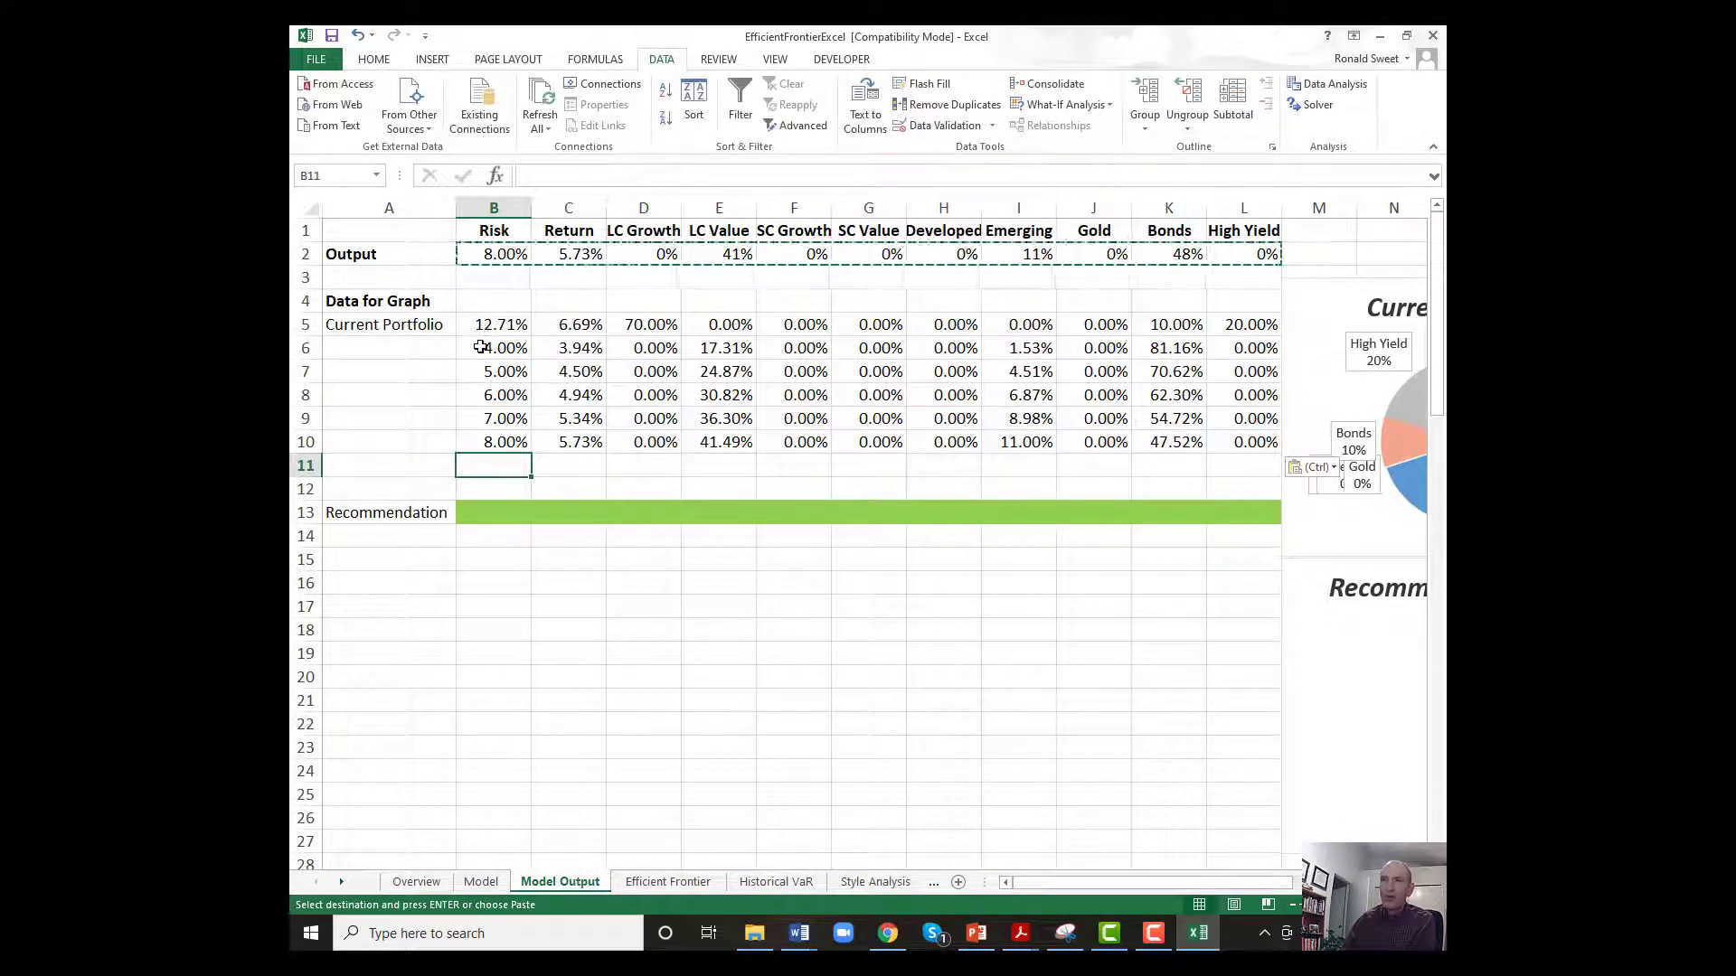
{"action": "left_click", "coordinate": [481, 347]}
{"action": "left_click", "coordinate": [478, 378]}
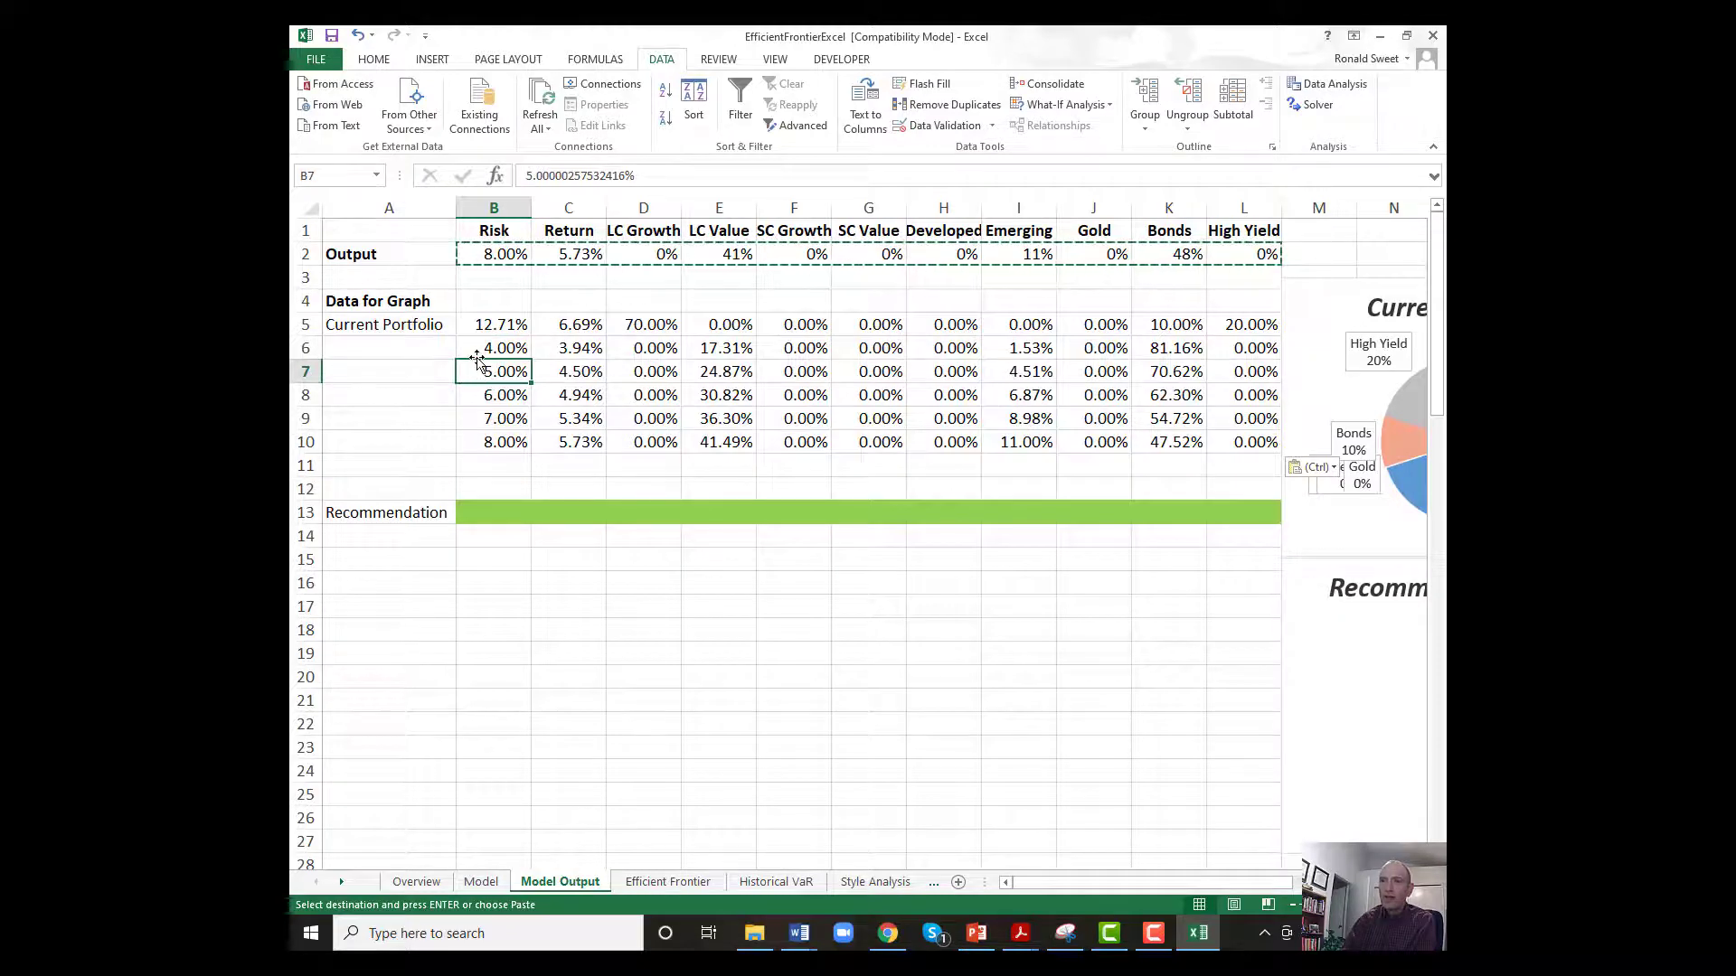
{"action": "left_click", "coordinate": [481, 349]}
{"action": "left_click", "coordinate": [479, 371]}
{"action": "left_click", "coordinate": [477, 395]}
{"action": "left_click", "coordinate": [491, 350]}
{"action": "left_click", "coordinate": [488, 373]}
{"action": "left_click", "coordinate": [488, 441]}
{"action": "left_click", "coordinate": [485, 465]}
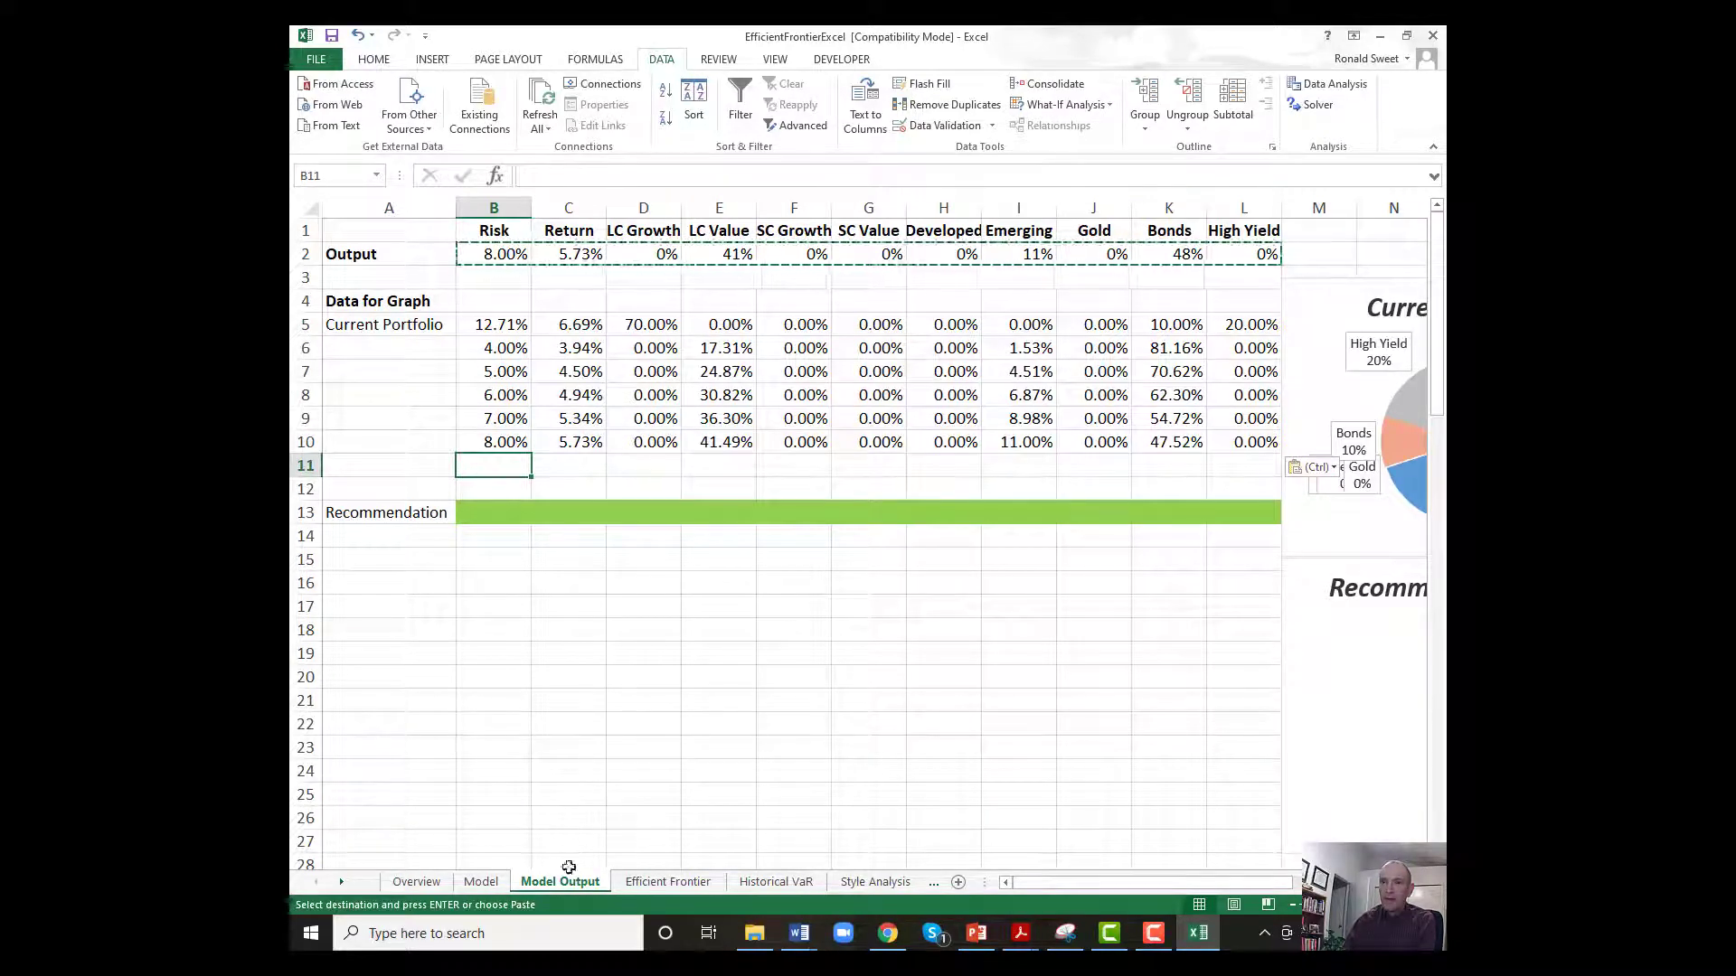
Set the Model sheet's Target Risk in E17 to 9.5%, run Solver and keep its solution.
{"action": "left_click", "coordinate": [481, 881]}
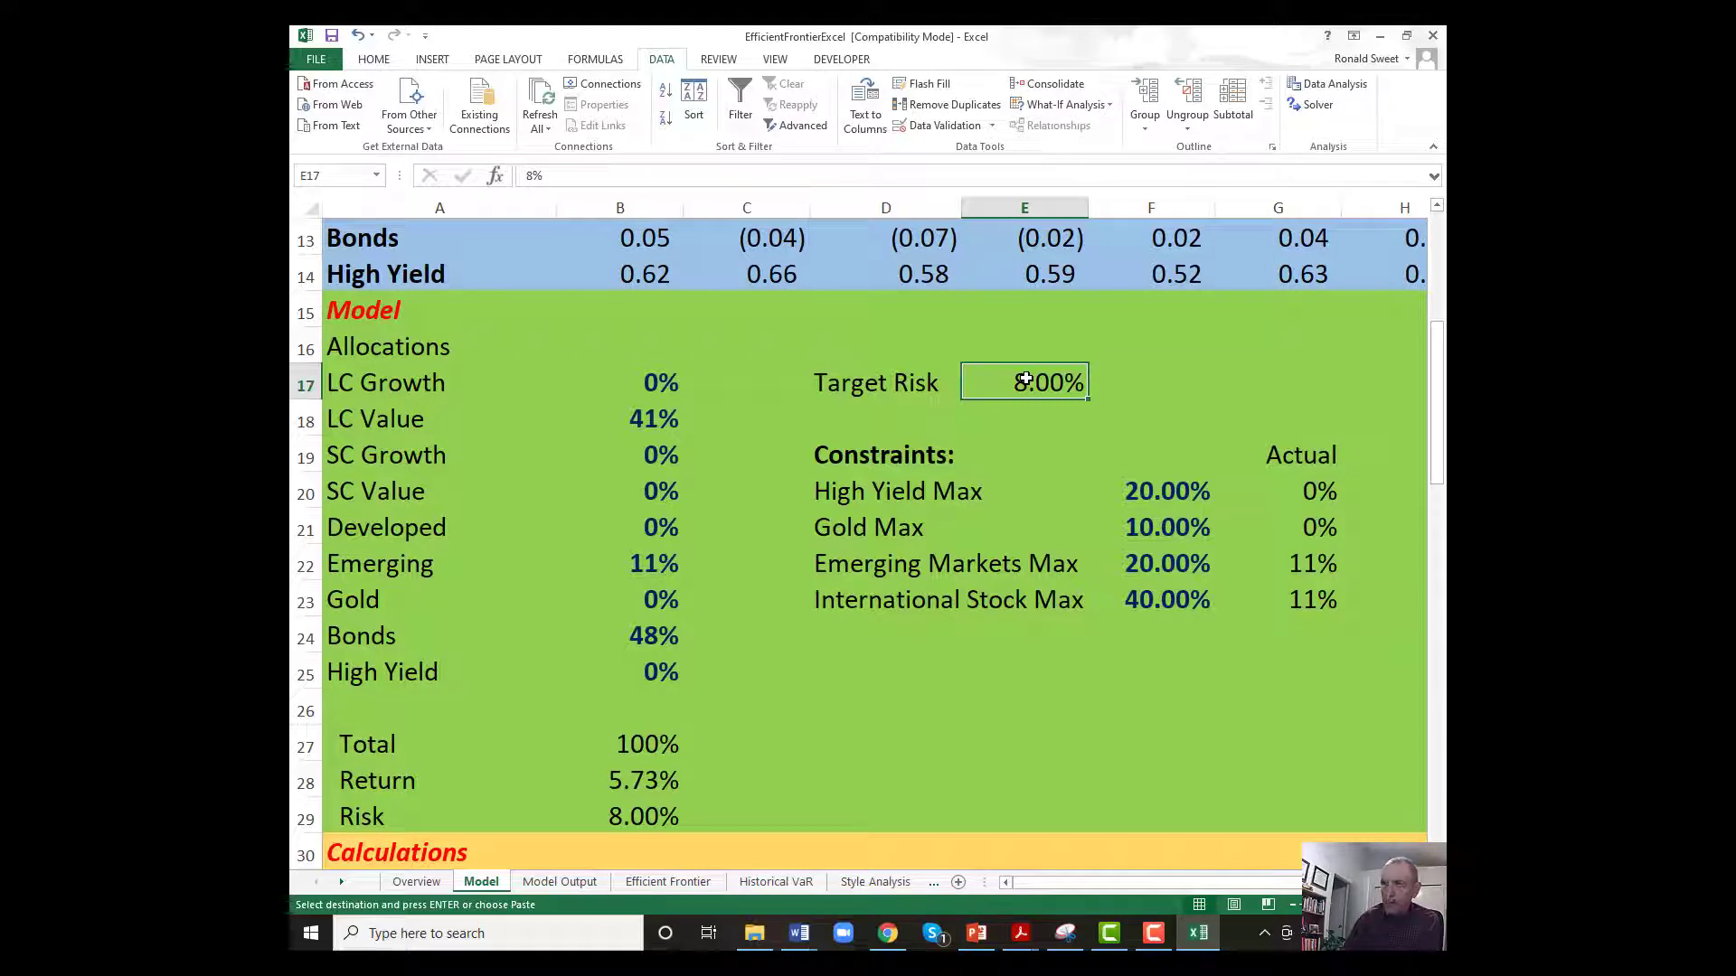
{"action": "type", "text": "9.5"}
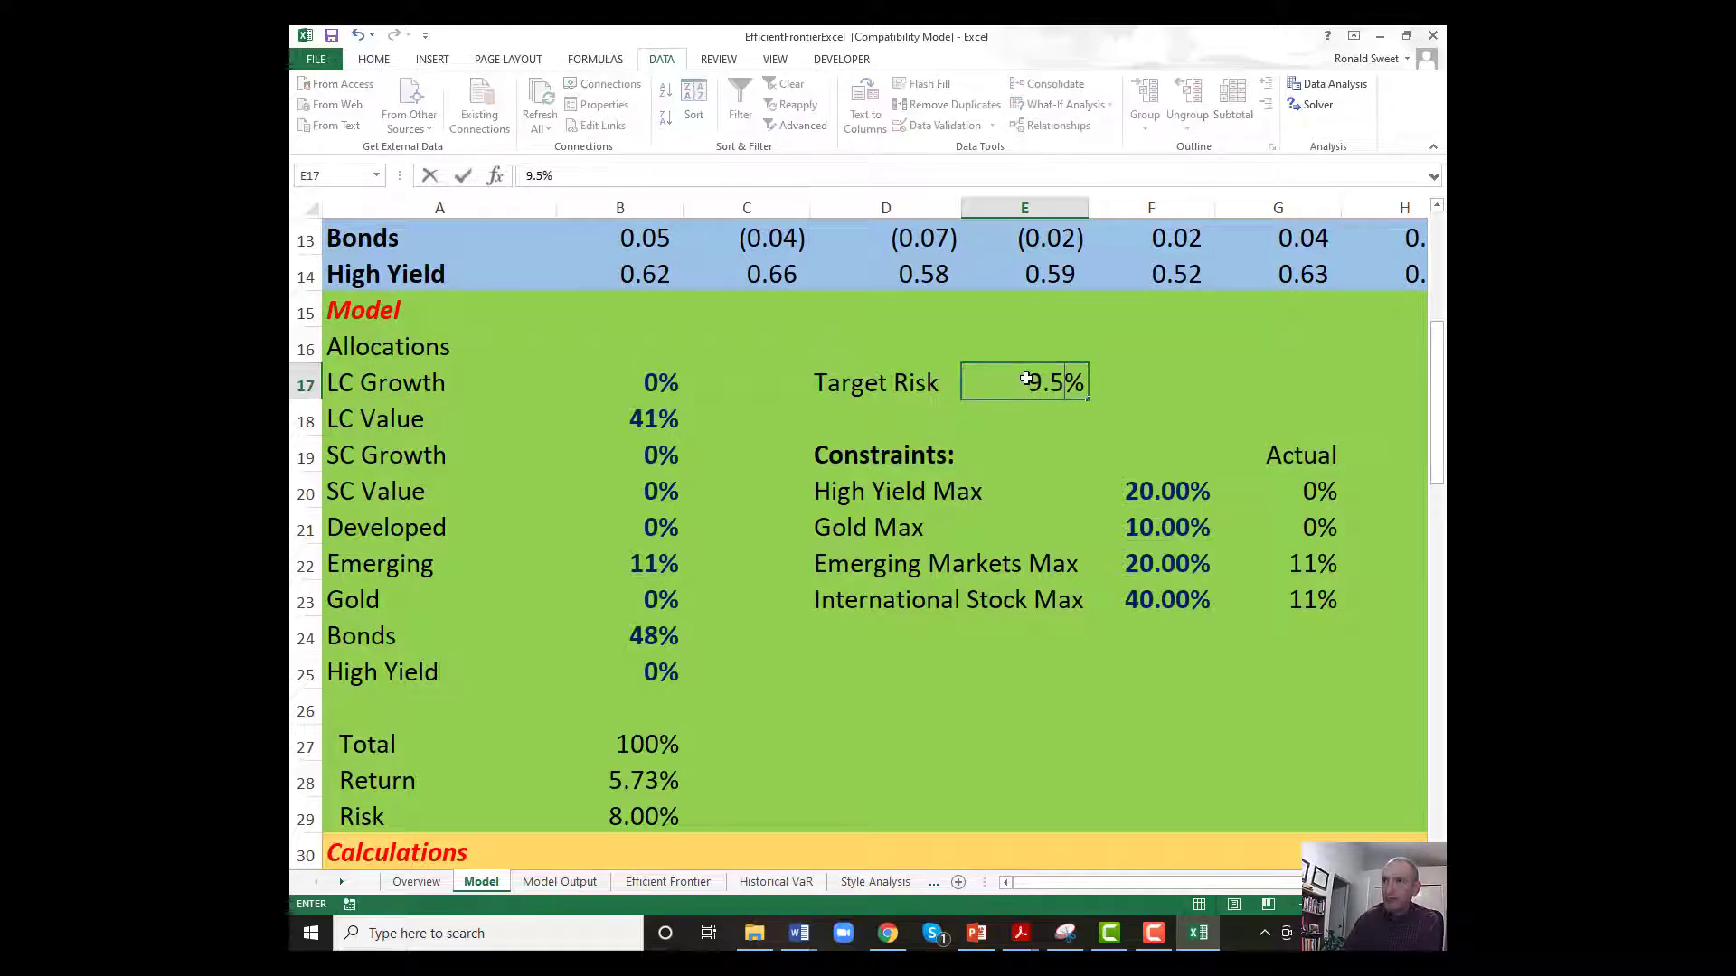
{"action": "key", "text": "Return"}
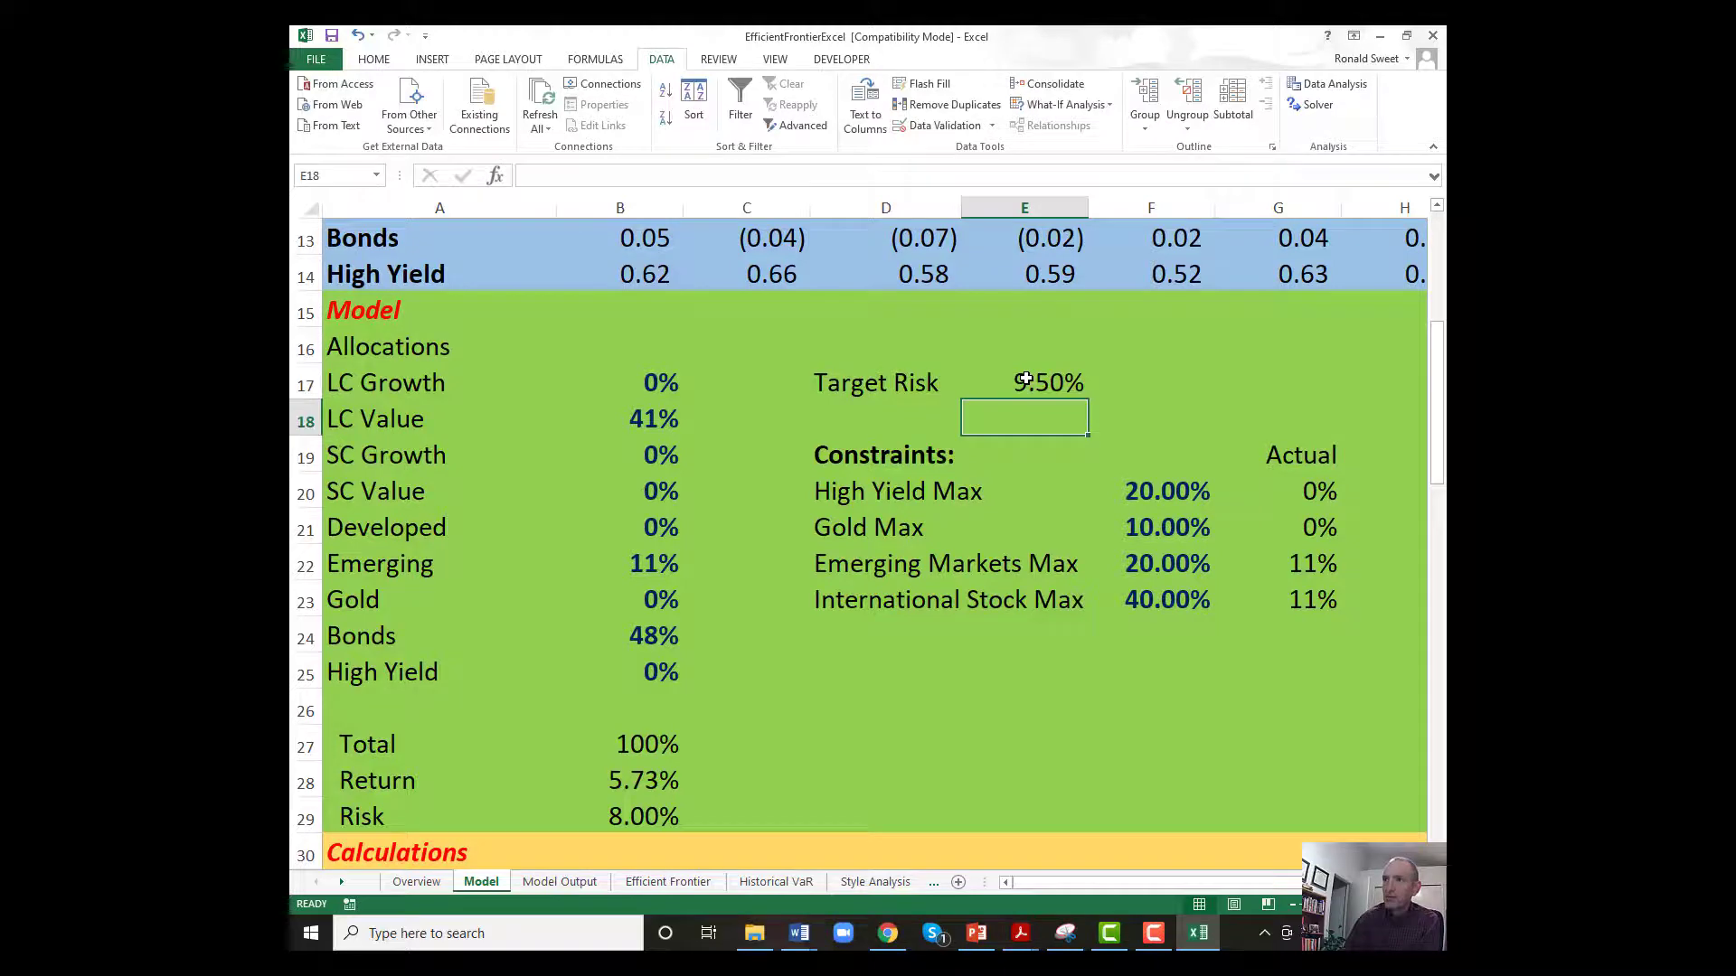
{"action": "left_click", "coordinate": [1313, 105]}
{"action": "left_click", "coordinate": [711, 707]}
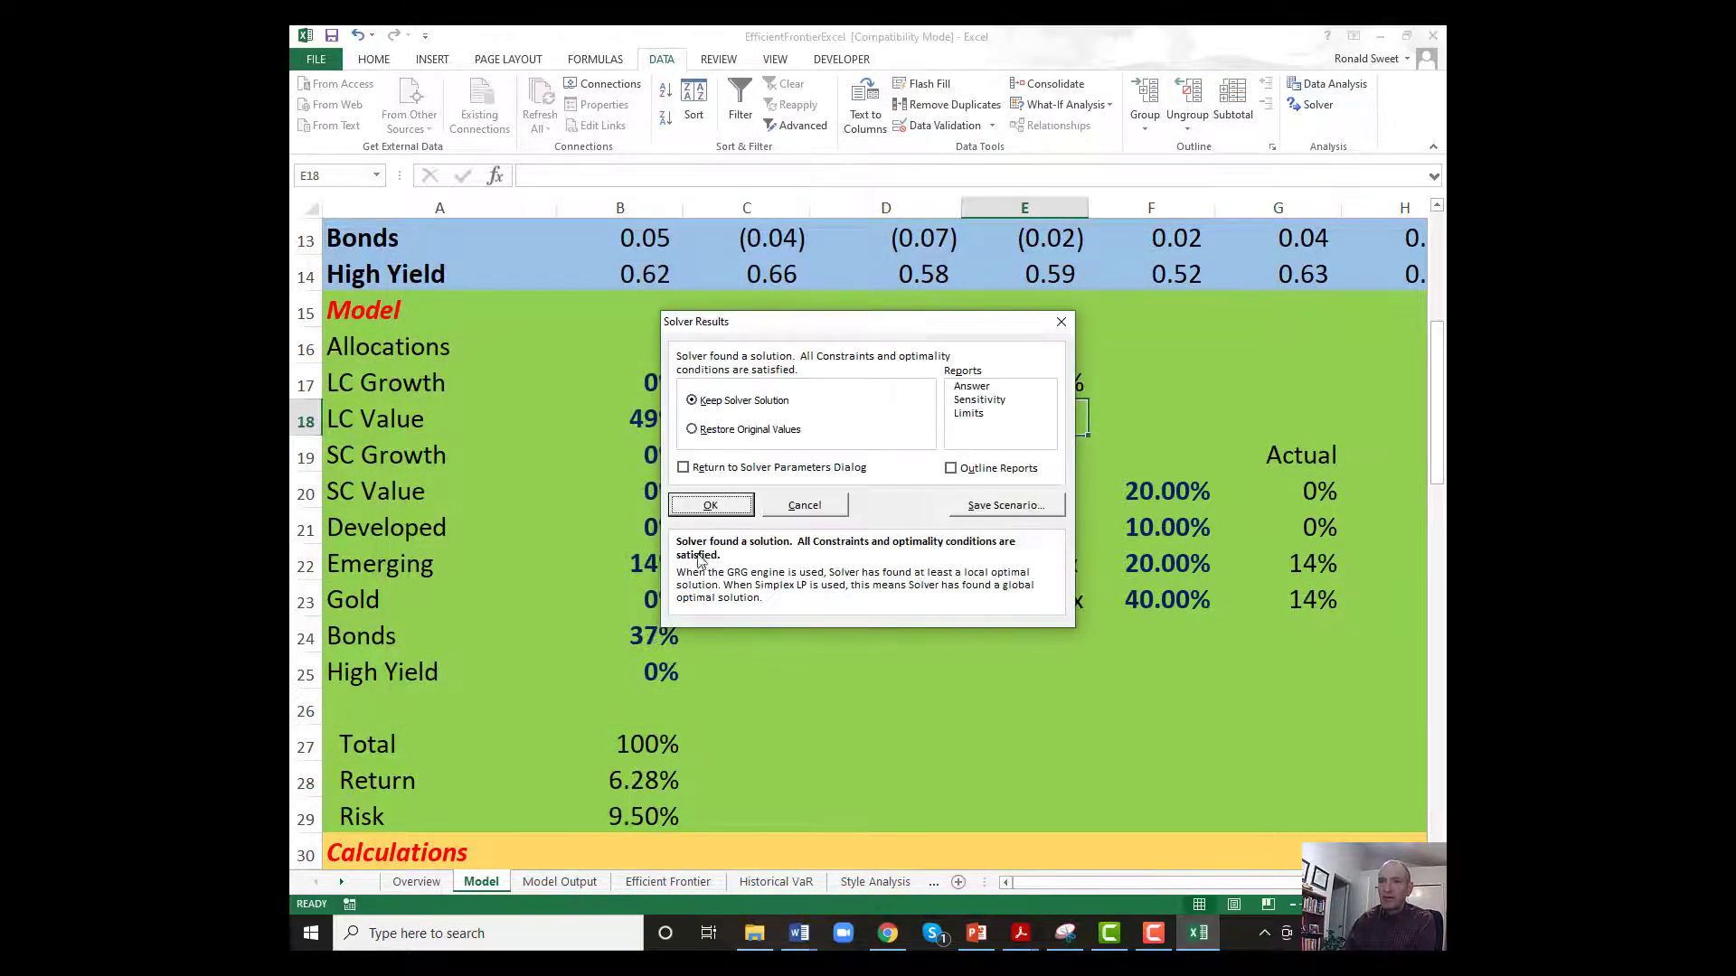
{"action": "left_click", "coordinate": [711, 505]}
Copy Model Output's B2:L2, paste it as values into the graph data starting at B11, and check the Efficient Frontier chart.
{"action": "left_click", "coordinate": [560, 882]}
{"action": "left_click_drag", "start_coordinate": [513, 255], "coordinate": [1252, 255]}
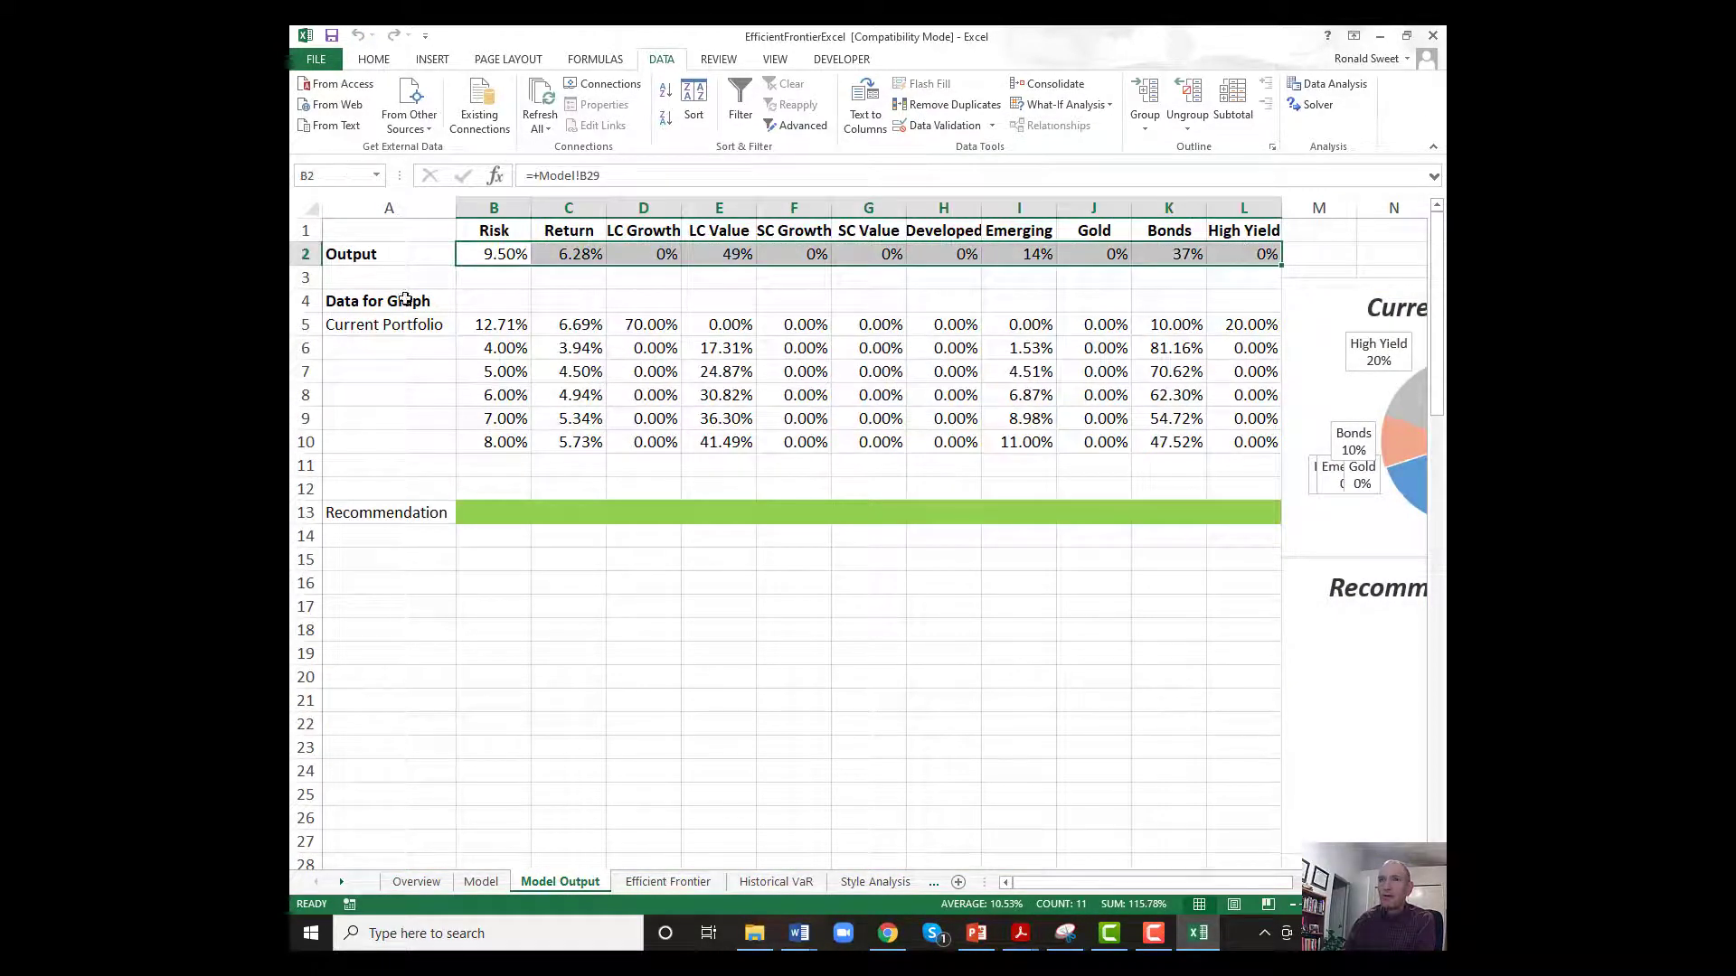
{"action": "right_click", "coordinate": [479, 256]}
{"action": "left_click", "coordinate": [529, 290]}
{"action": "left_click", "coordinate": [494, 462]}
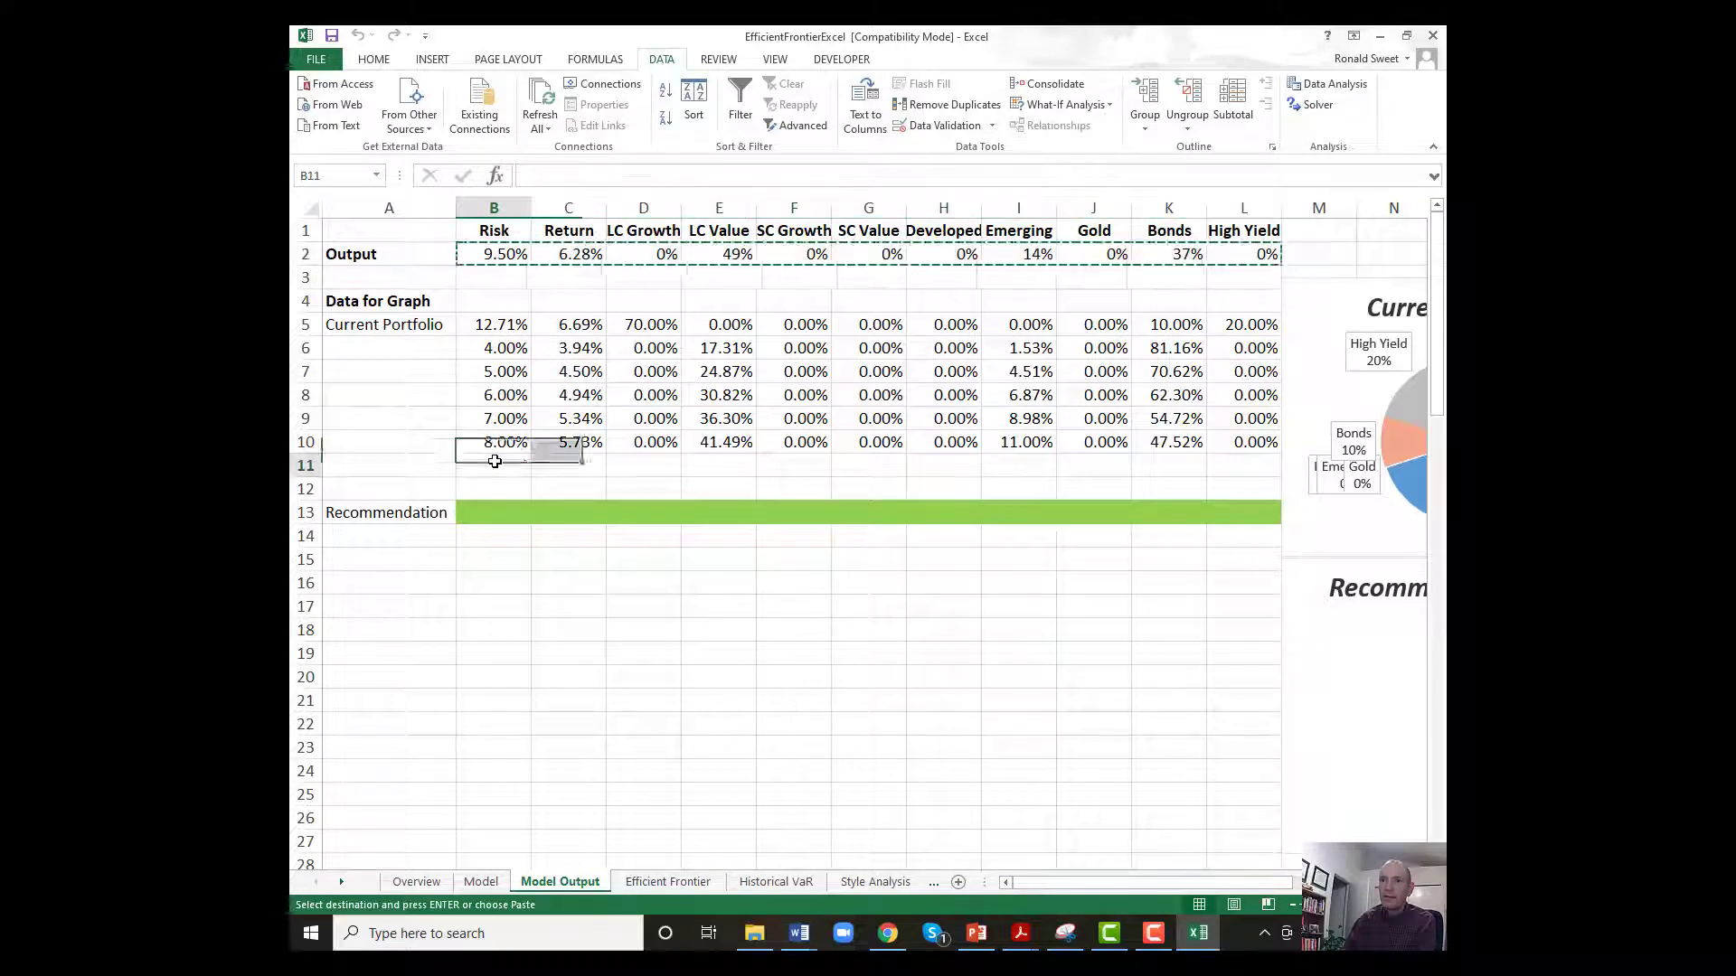
{"action": "right_click", "coordinate": [495, 462]}
{"action": "left_click", "coordinate": [560, 540]}
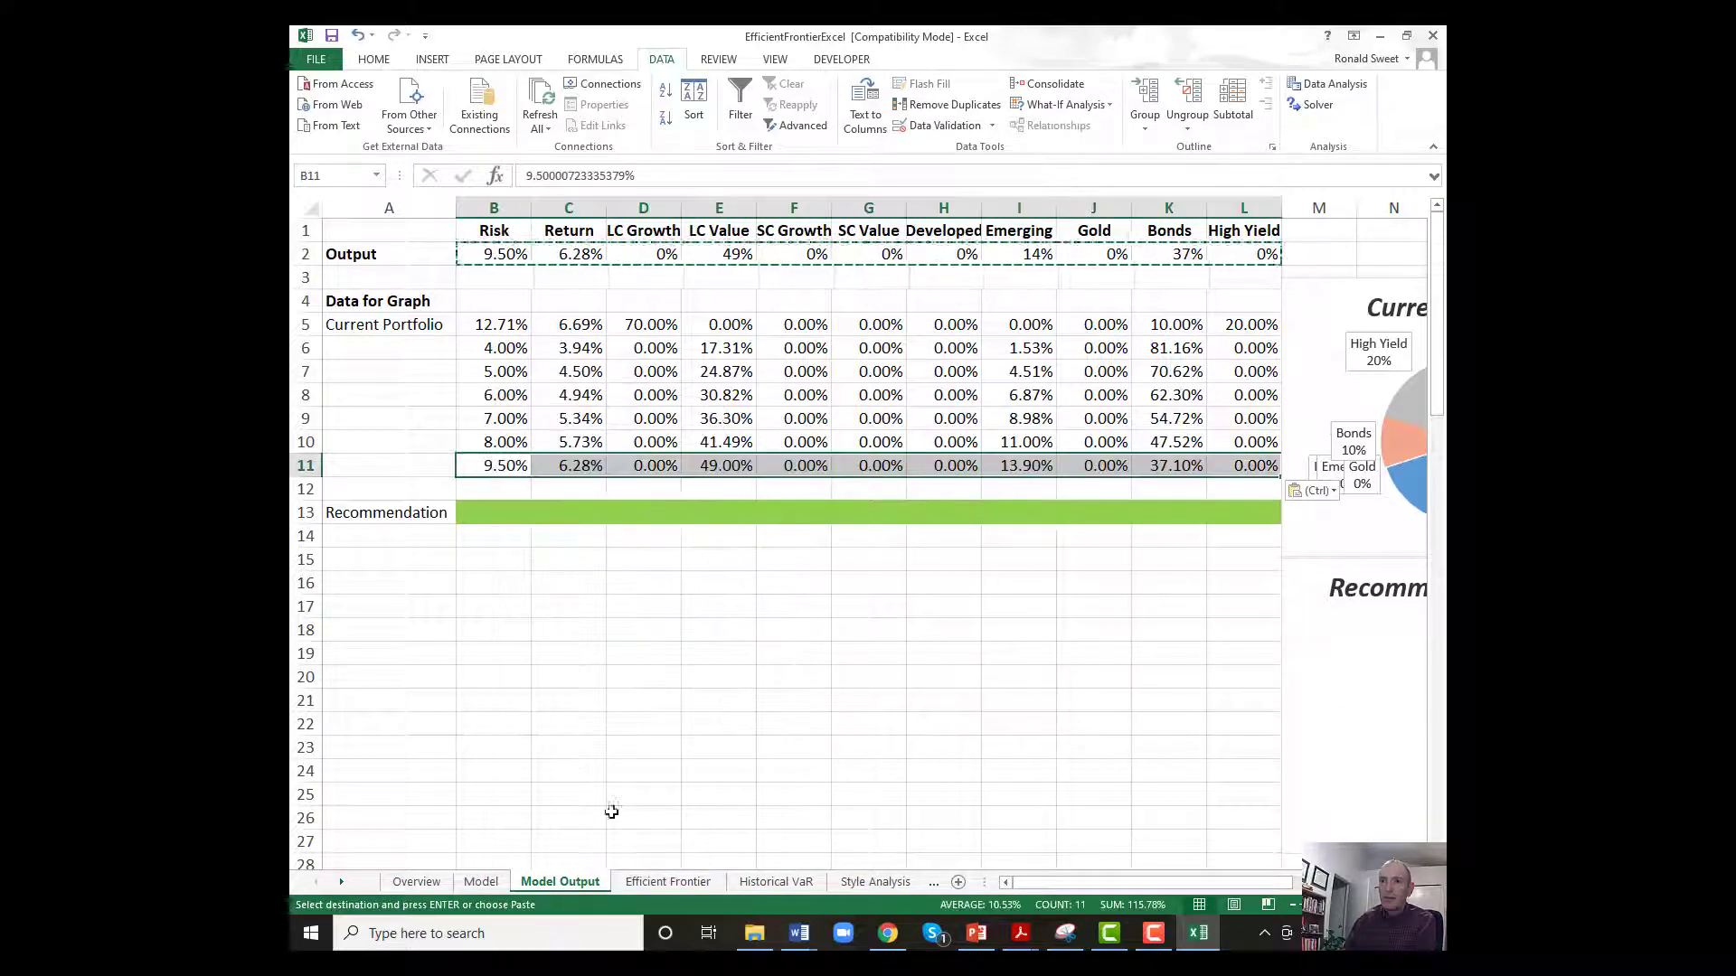
{"action": "left_click", "coordinate": [642, 883]}
{"action": "left_click", "coordinate": [567, 875]}
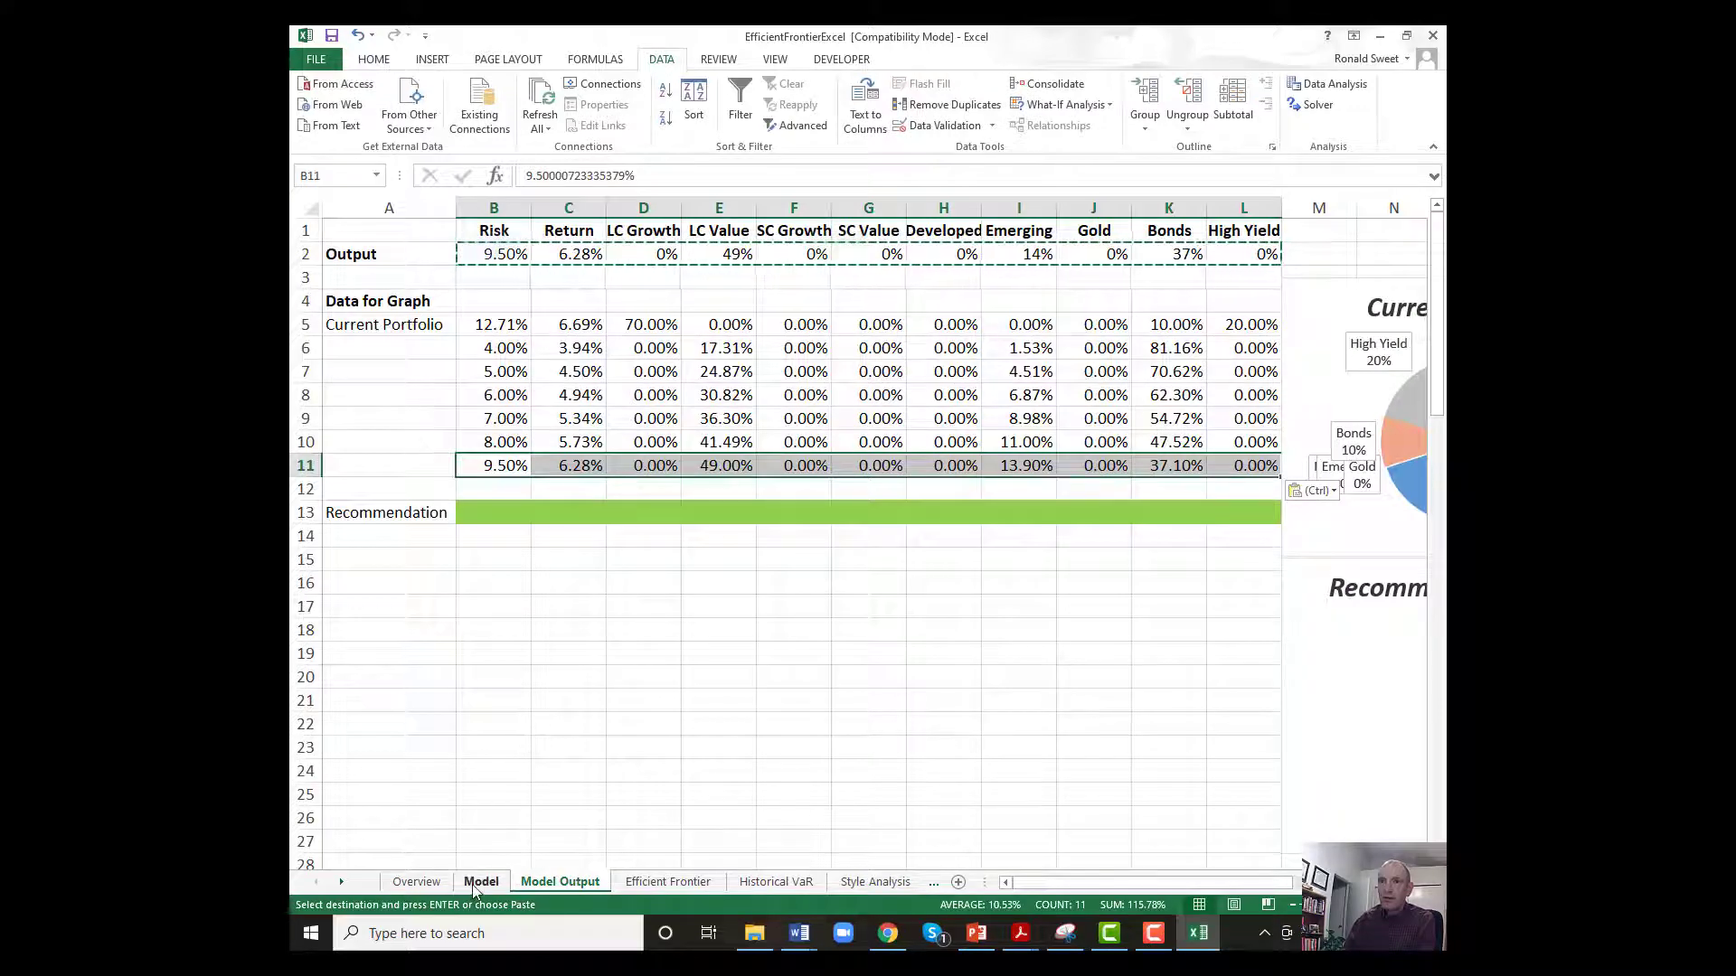